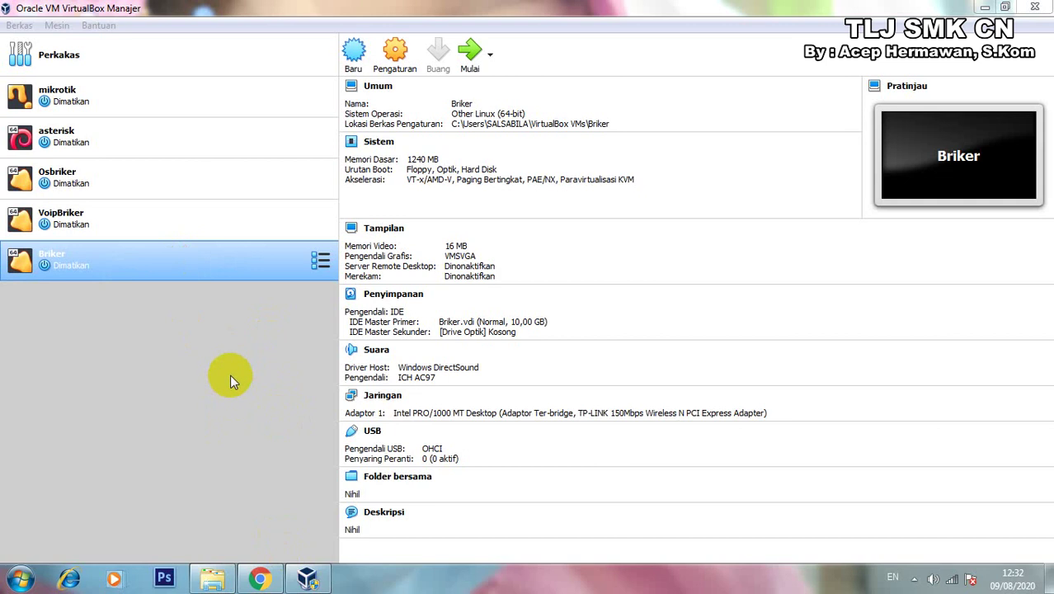
# Bring the Windows Explorer window with the software folder to the front.
pyautogui.click(216, 582)
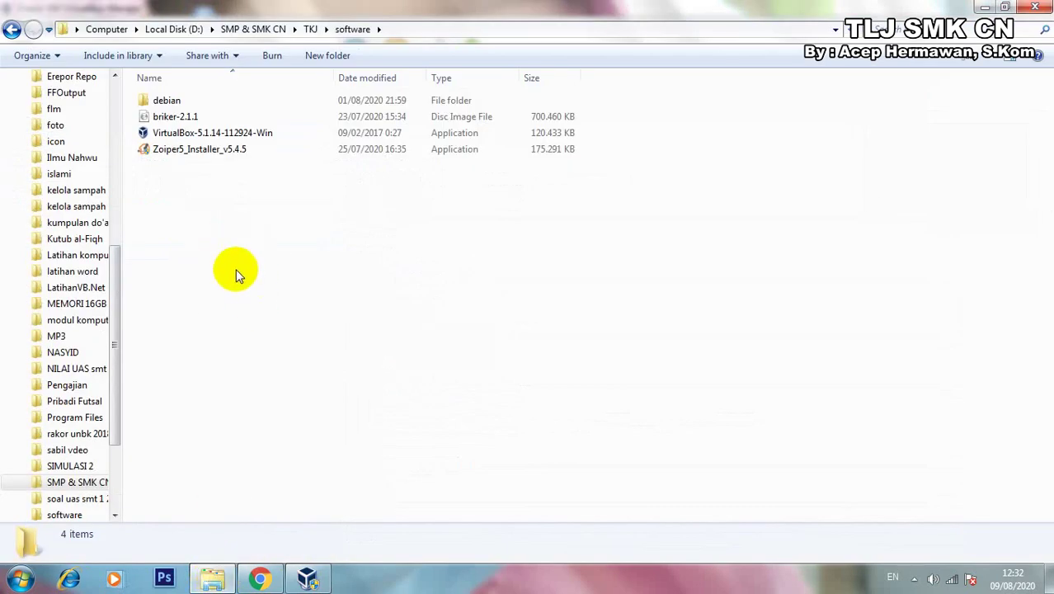
# Inspect the briker-2.1.1 image and the VirtualBox and Zoiper5 installers, then go back to VirtualBox Manager.
pyautogui.click(188, 122)
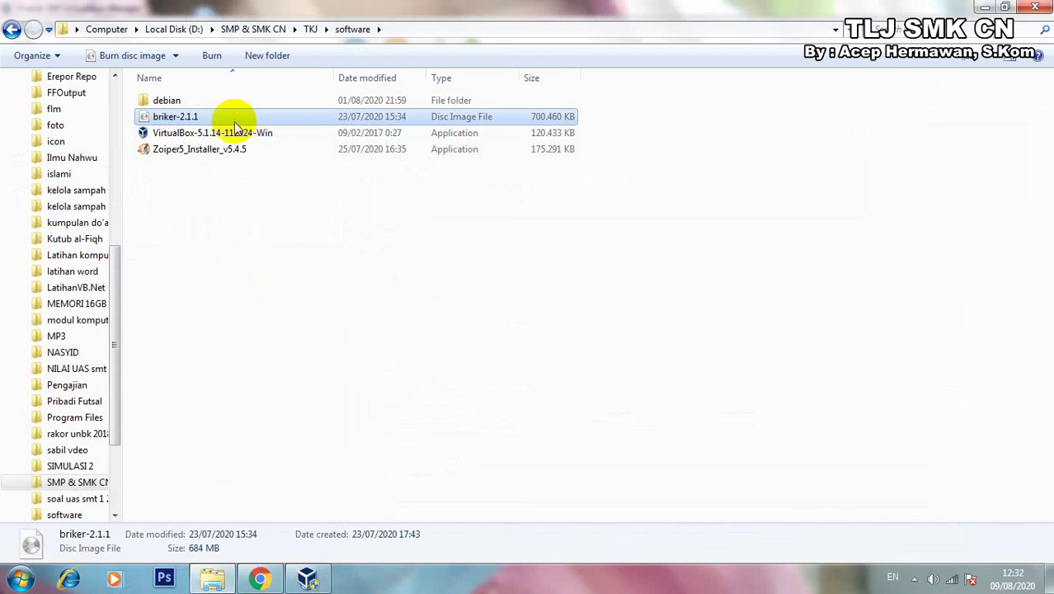
pyautogui.click(216, 137)
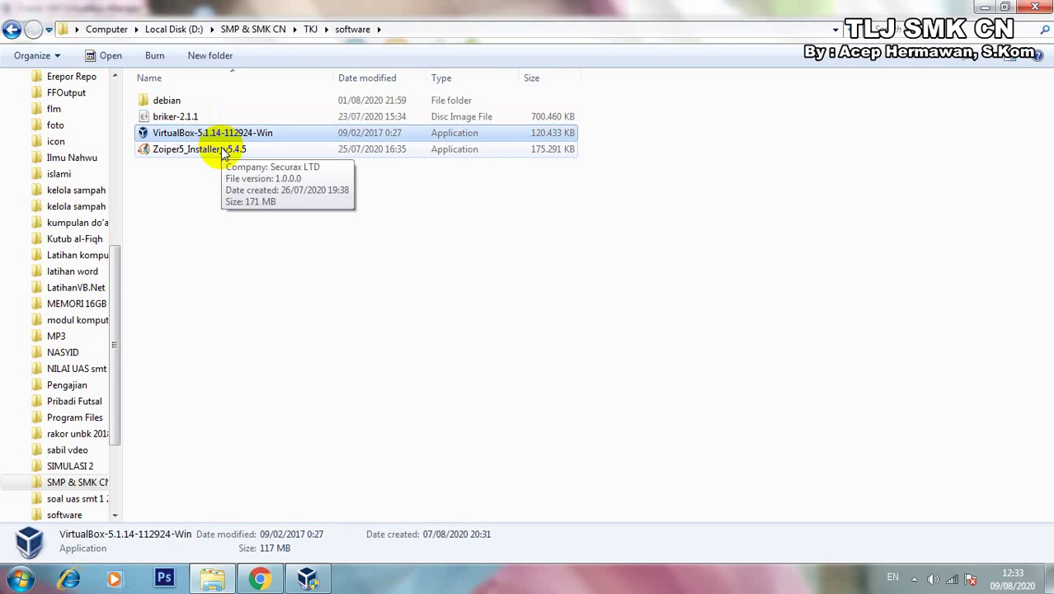
pyautogui.click(224, 154)
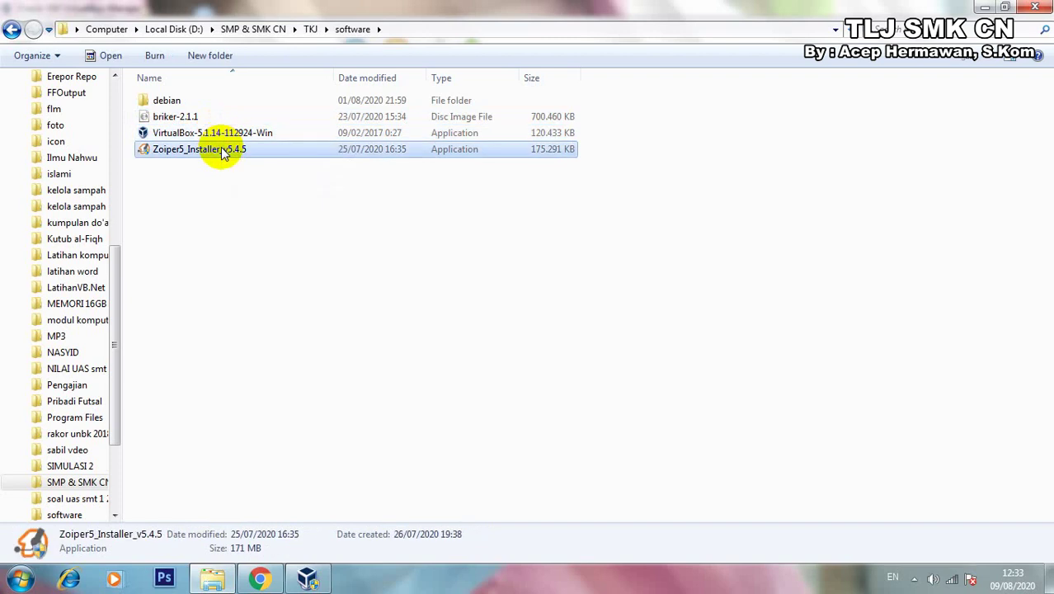
pyautogui.click(308, 580)
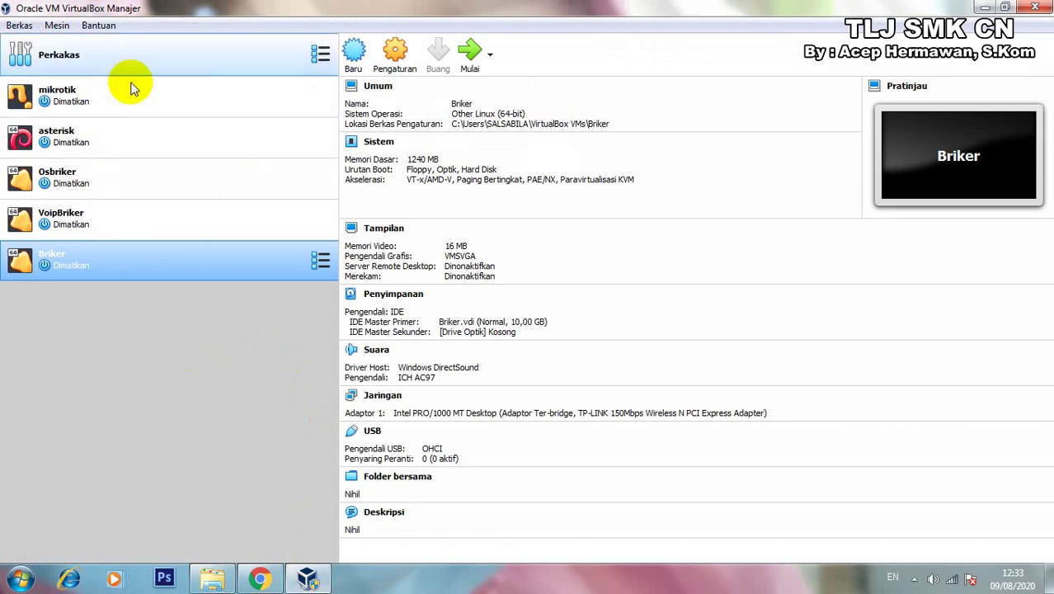
# Create a new VM named Softwtswitchbriker with type Linux, version Other Linux (64-bit).
pyautogui.click(351, 52)
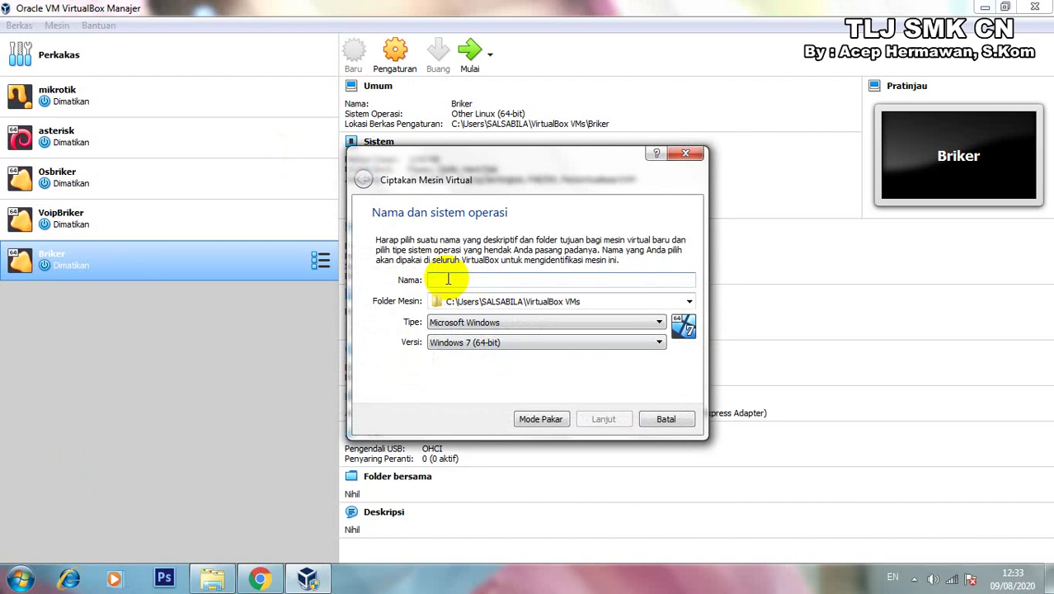
pyautogui.write('Softwtswitchbriker')
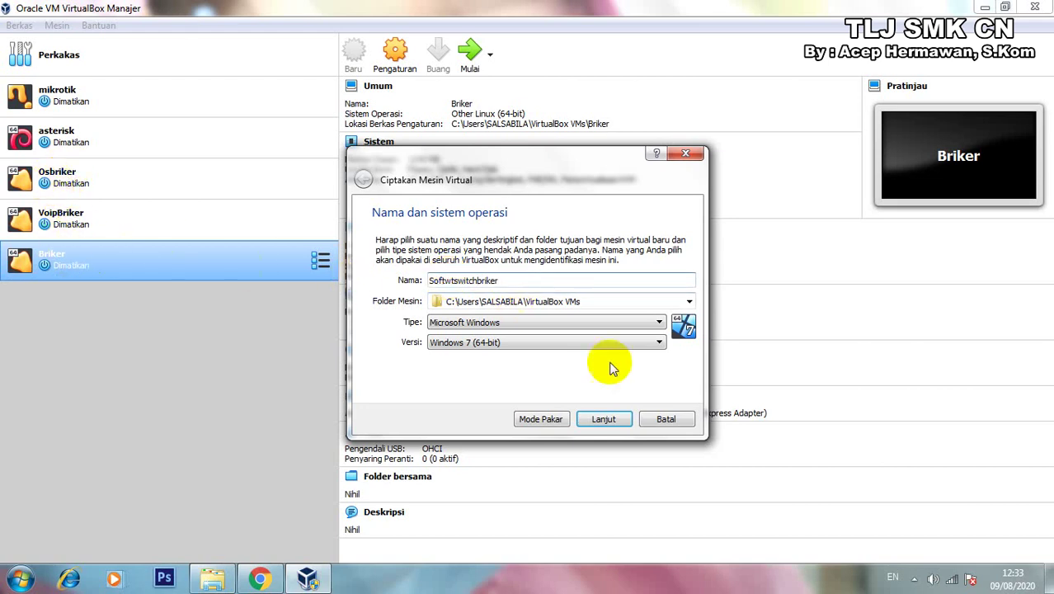
pyautogui.click(529, 322)
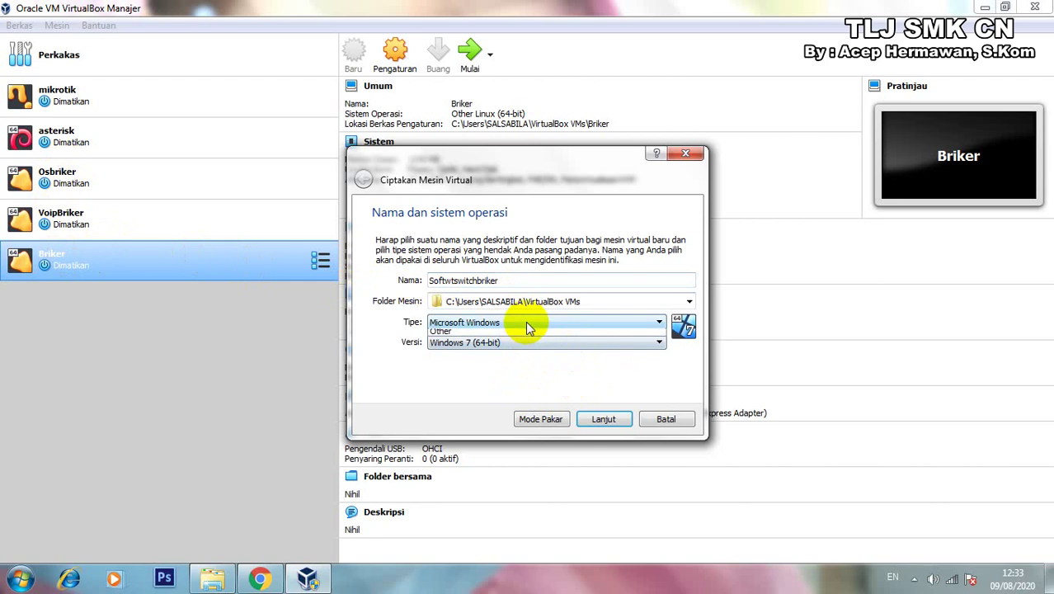
pyautogui.click(478, 344)
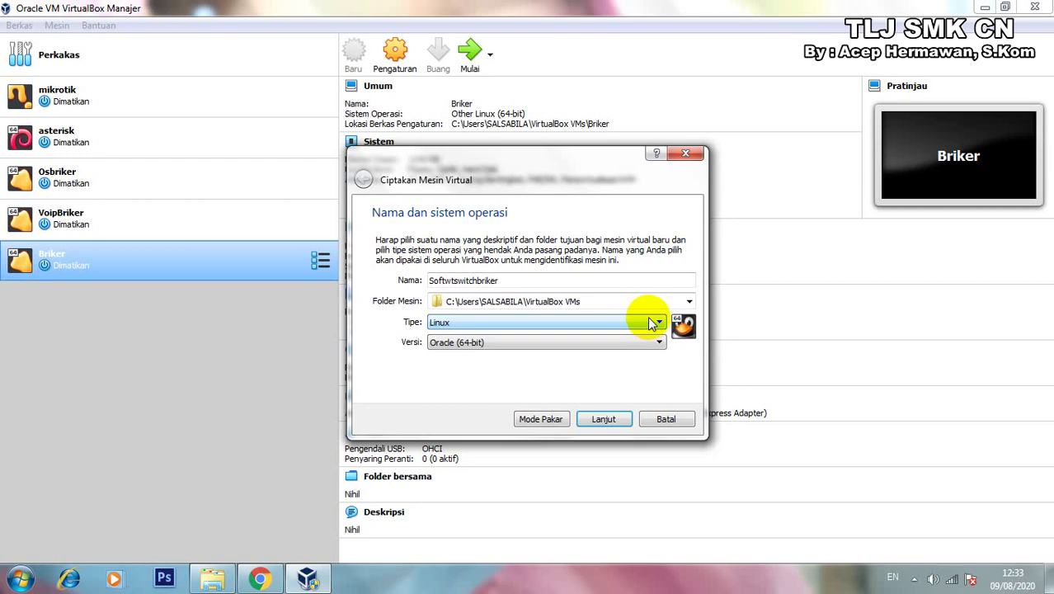
pyautogui.click(622, 342)
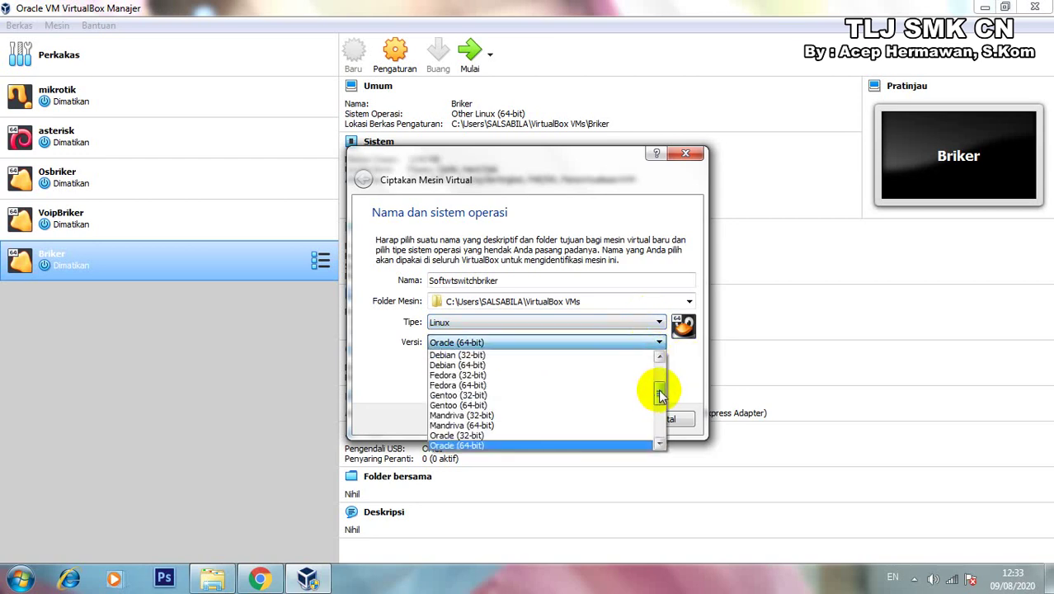
pyautogui.scroll(-4, 655, 389)
pyautogui.click(487, 447)
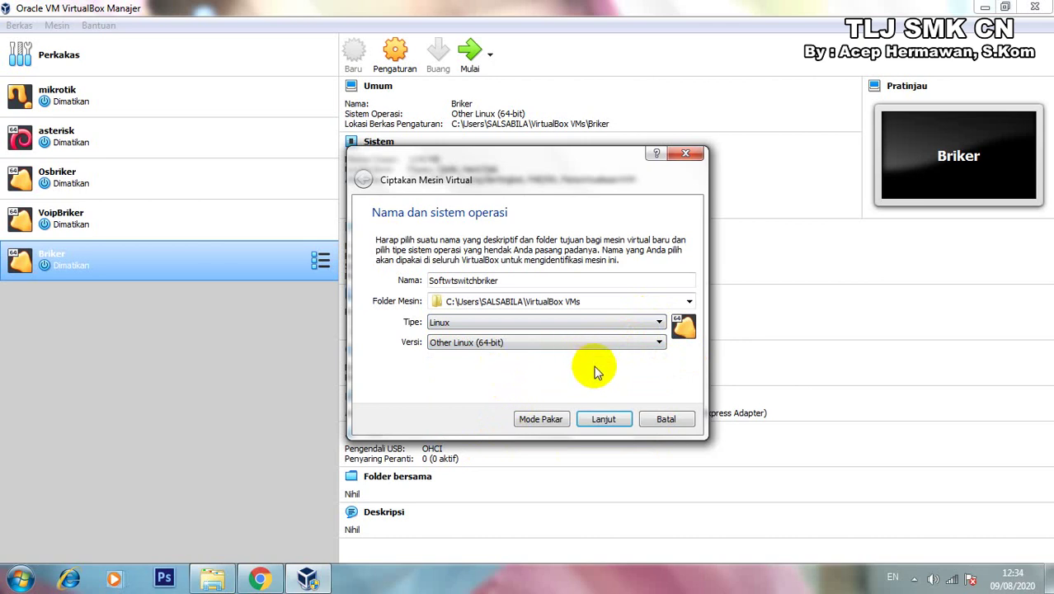
pyautogui.click(603, 419)
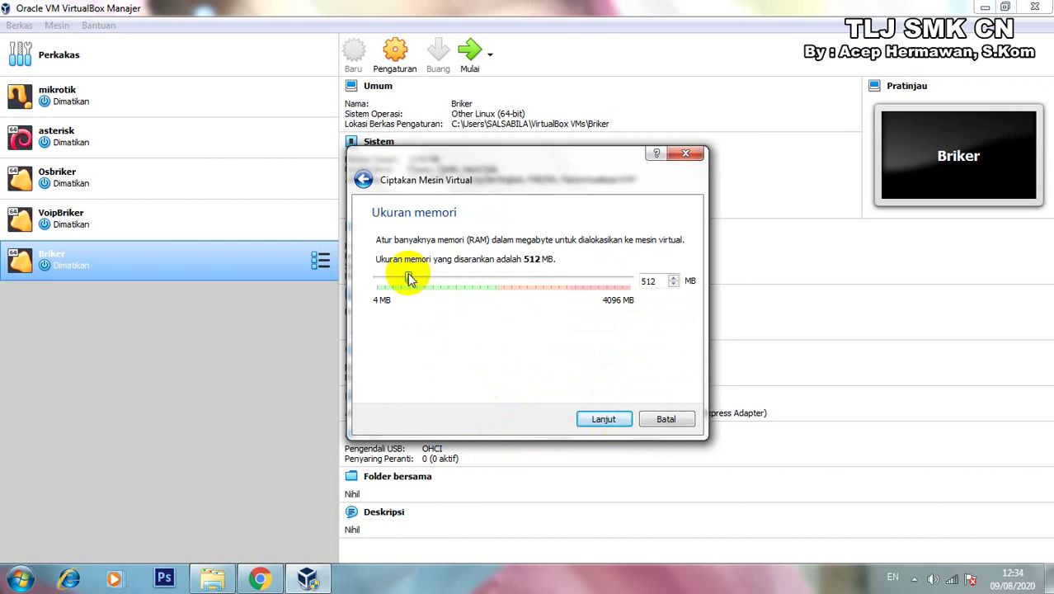
# Allocate 1024 MB of memory and choose to create a new virtual hard disk now.
pyautogui.moveTo(410, 280); pyautogui.dragTo(440, 281)
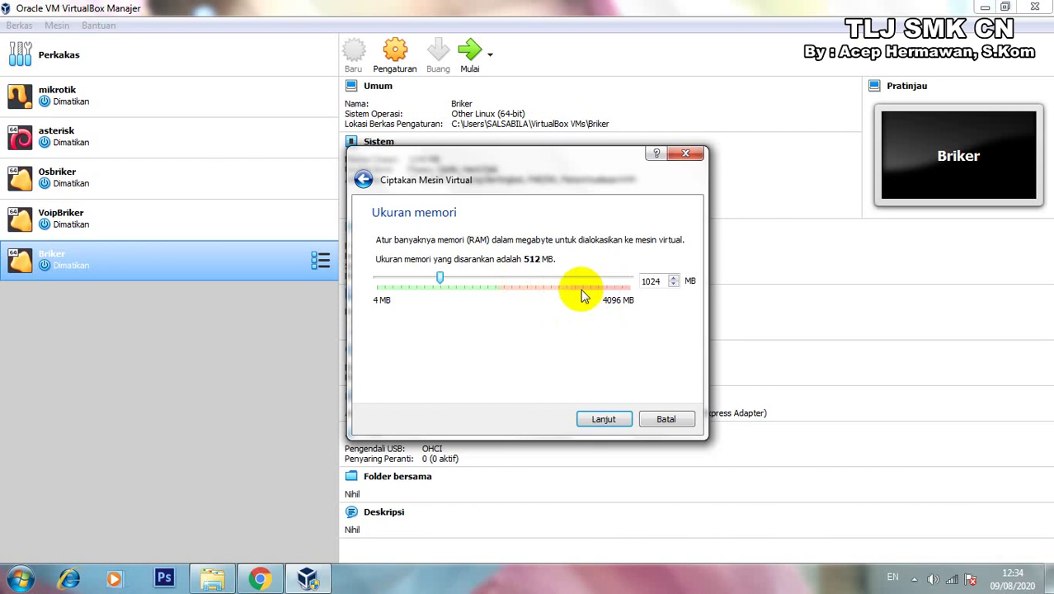
pyautogui.click(607, 425)
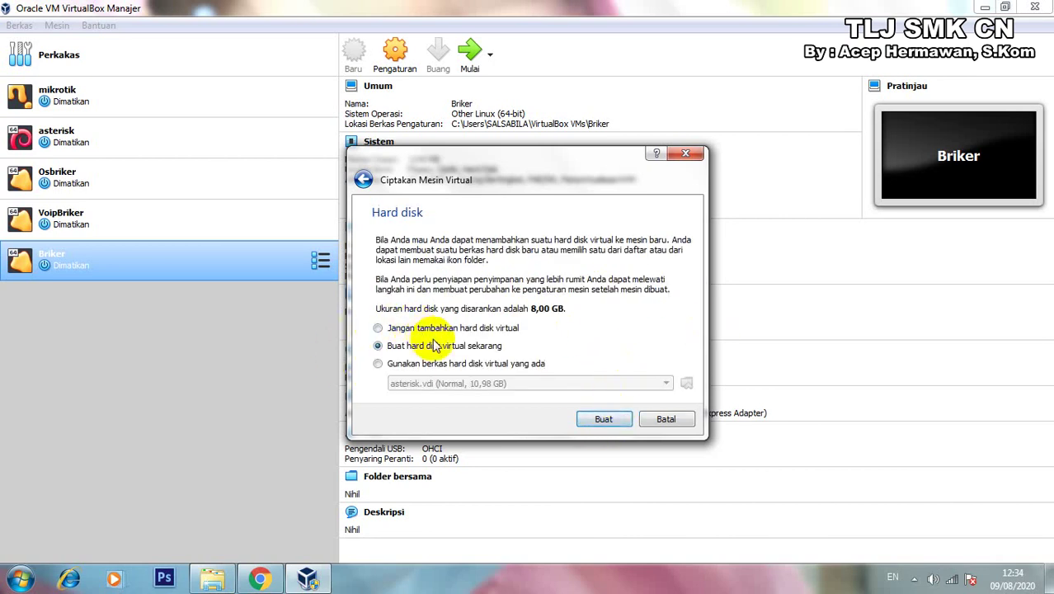
pyautogui.click(603, 418)
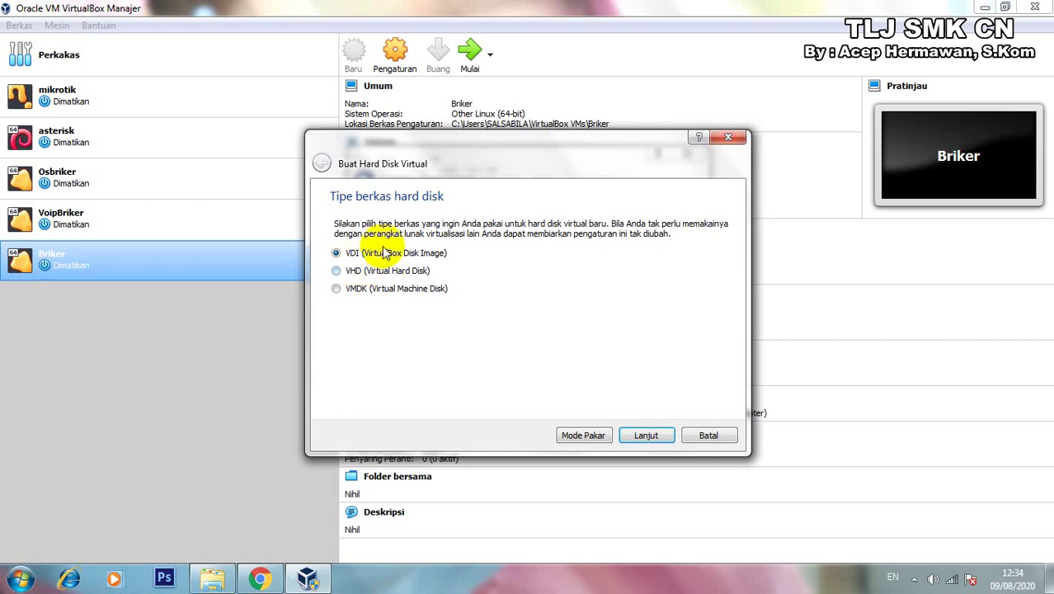
# Create a dynamically allocated 10,62 GB VDI disk and finish the Softwtswitchbriker VM.
pyautogui.click(337, 272)
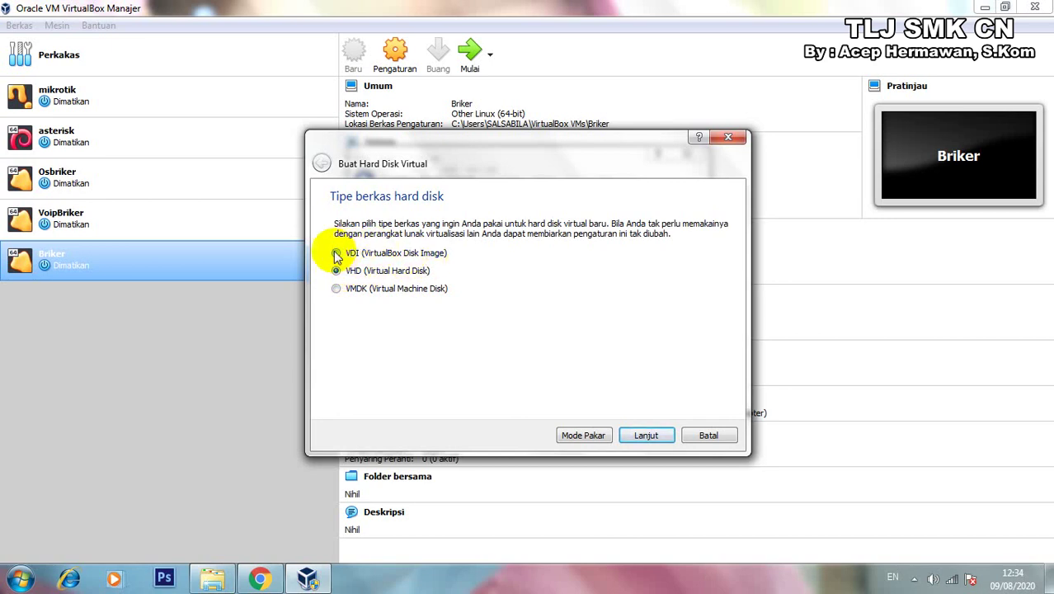
pyautogui.click(337, 254)
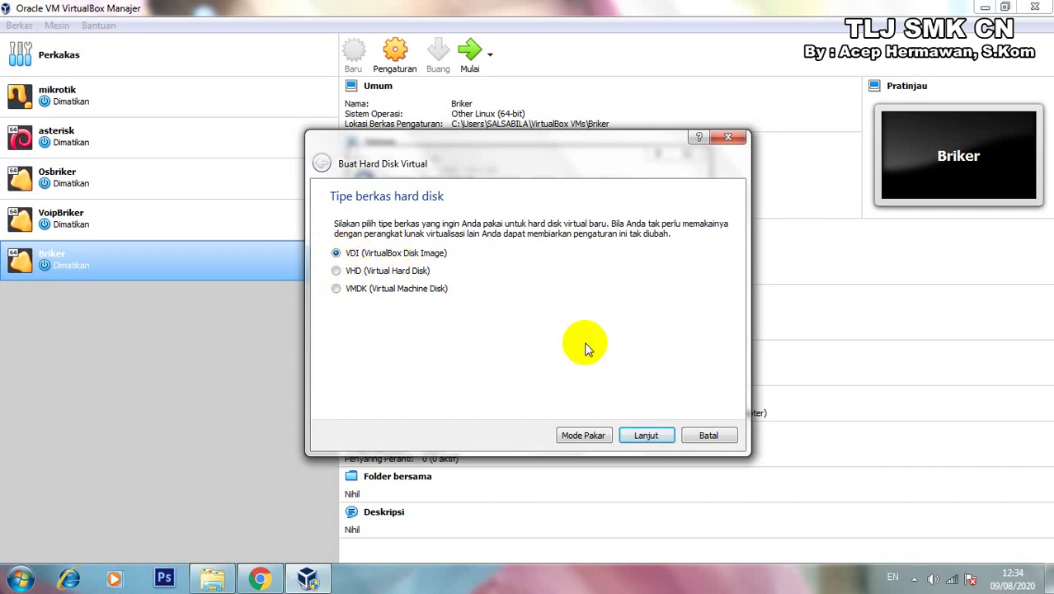
pyautogui.click(644, 435)
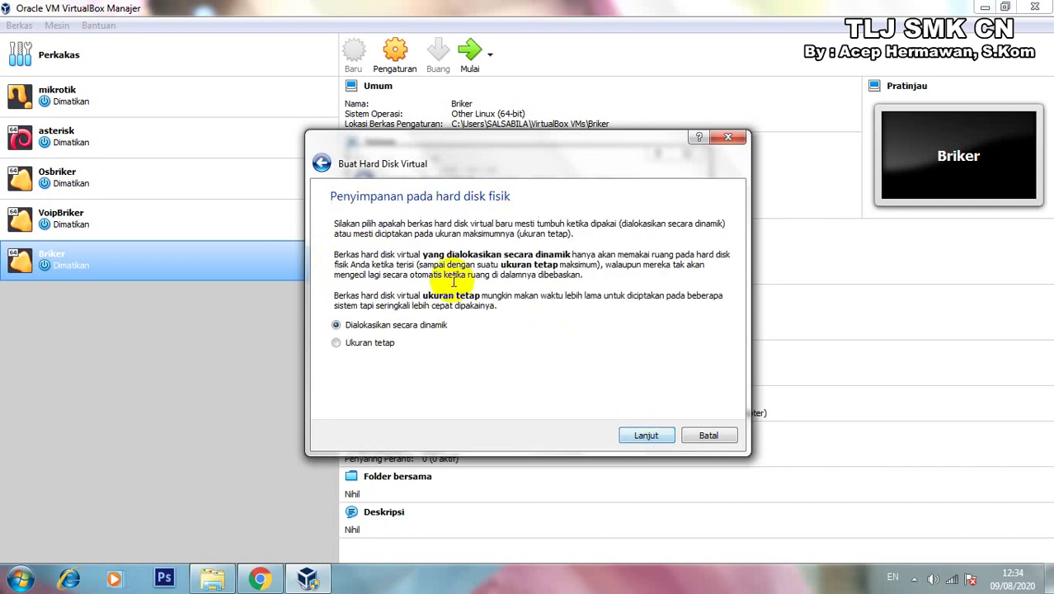
pyautogui.click(644, 430)
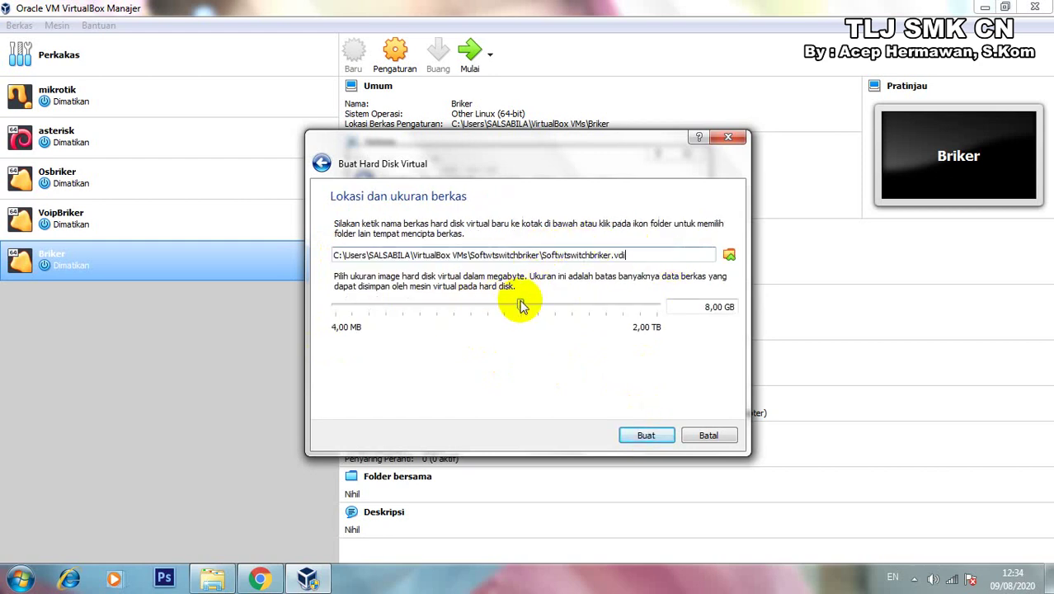
pyautogui.moveTo(521, 306); pyautogui.dragTo(528, 307)
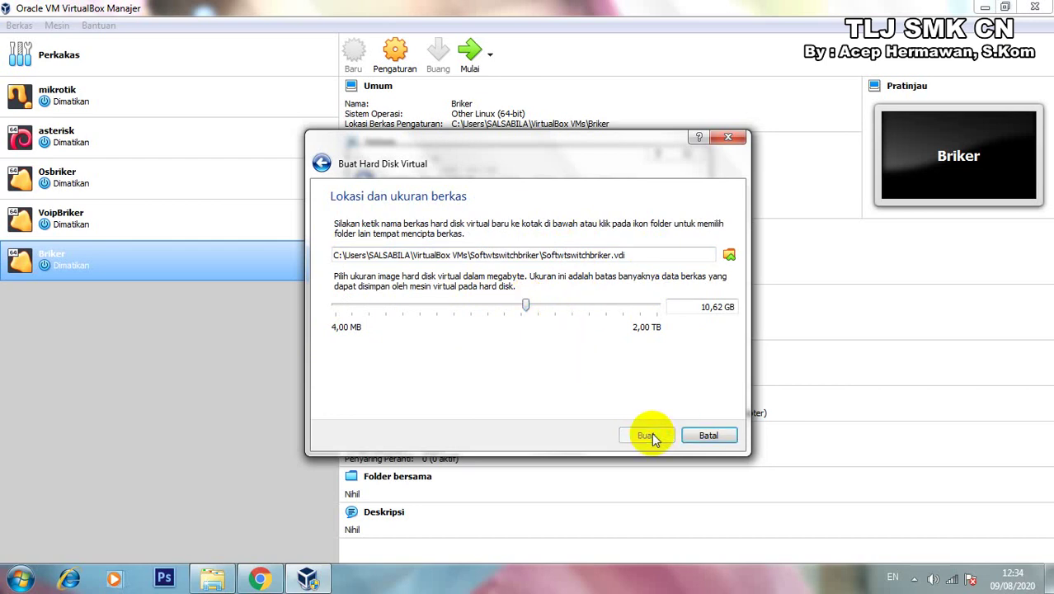
pyautogui.click(651, 435)
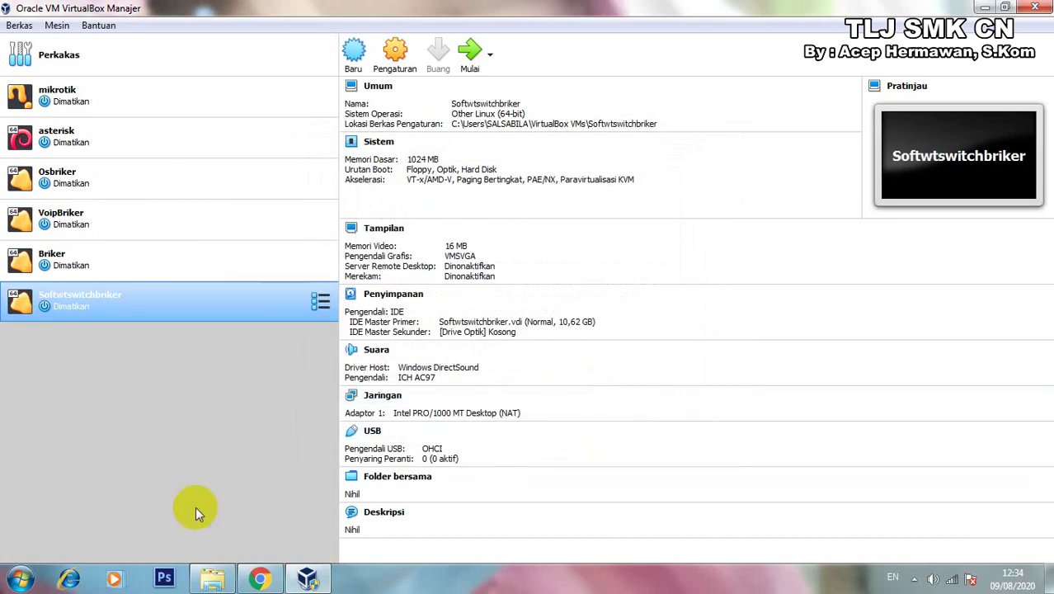
# Insert the briker-2.1.1.iso image into the VM's empty optical drive in Storage settings.
pyautogui.click(394, 69)
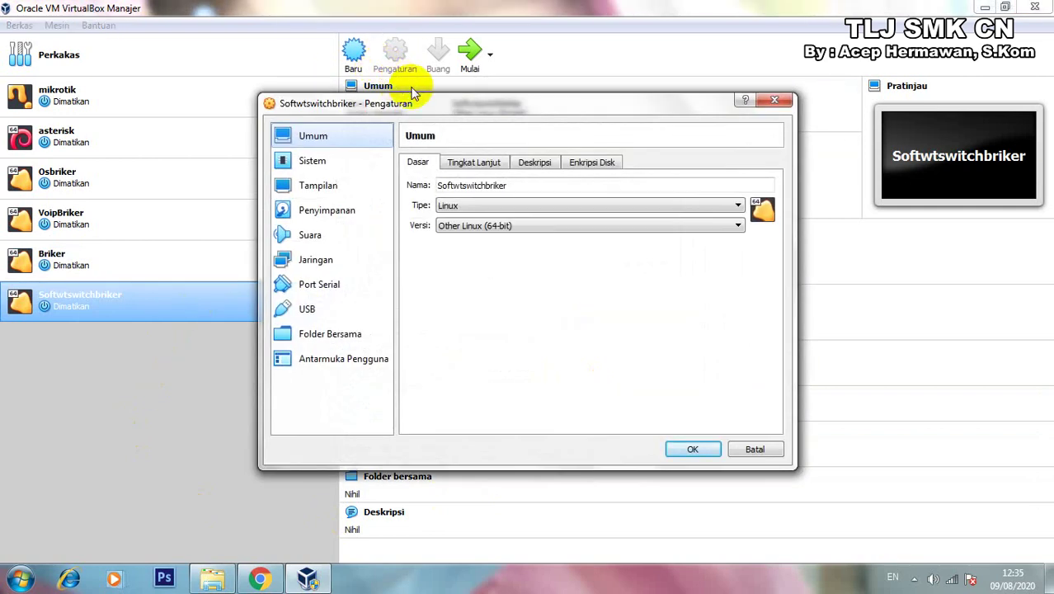
pyautogui.click(327, 212)
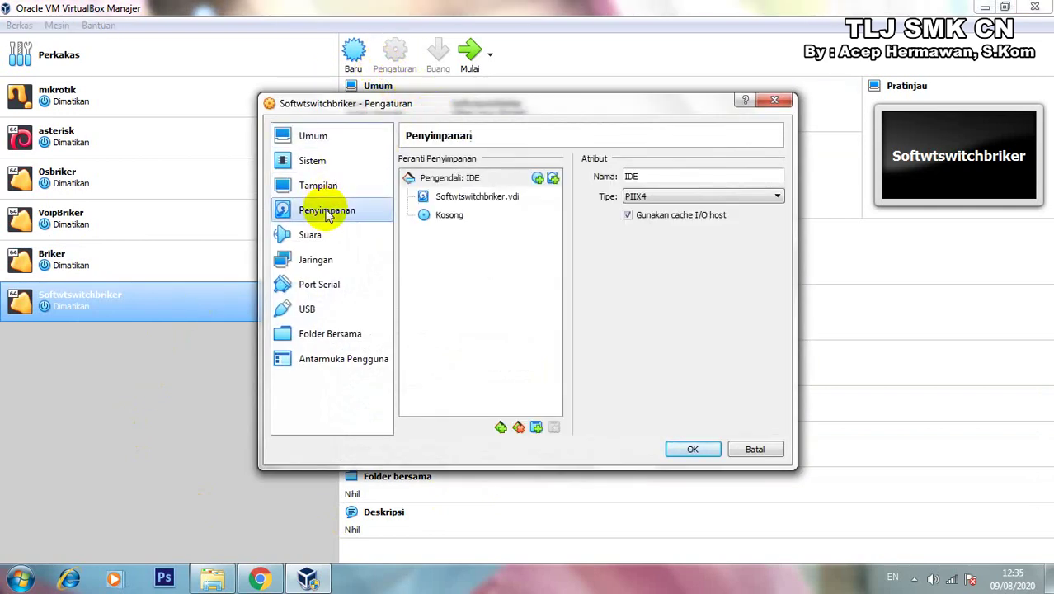
pyautogui.click(452, 220)
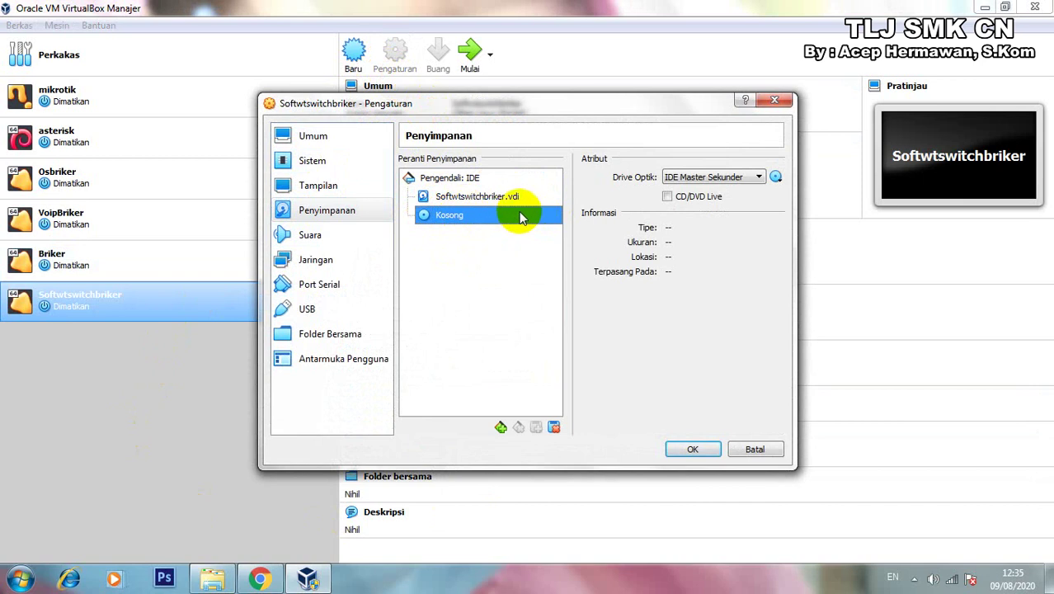
pyautogui.click(776, 178)
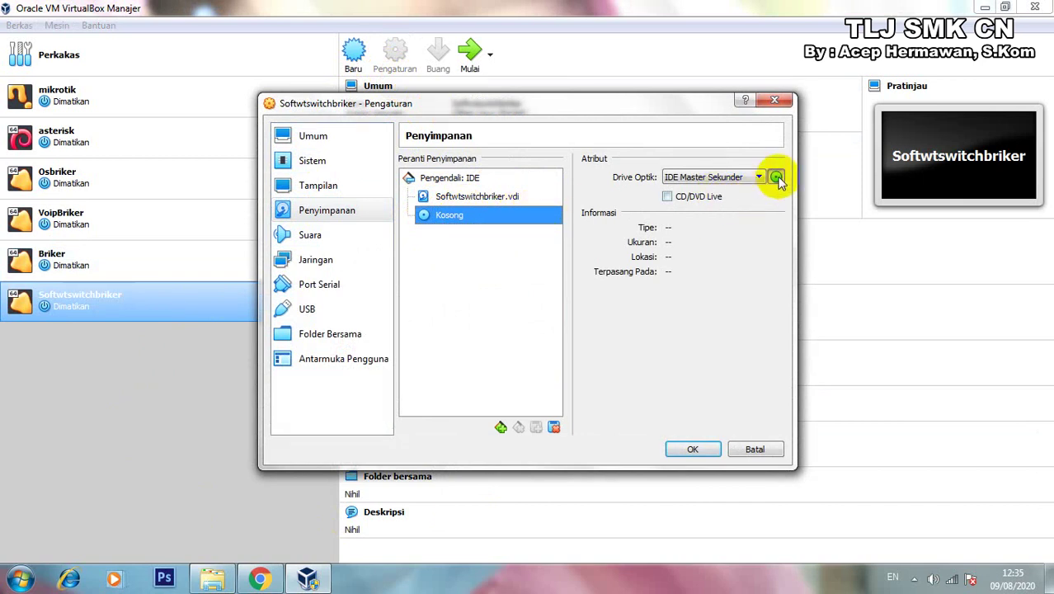
pyautogui.click(817, 198)
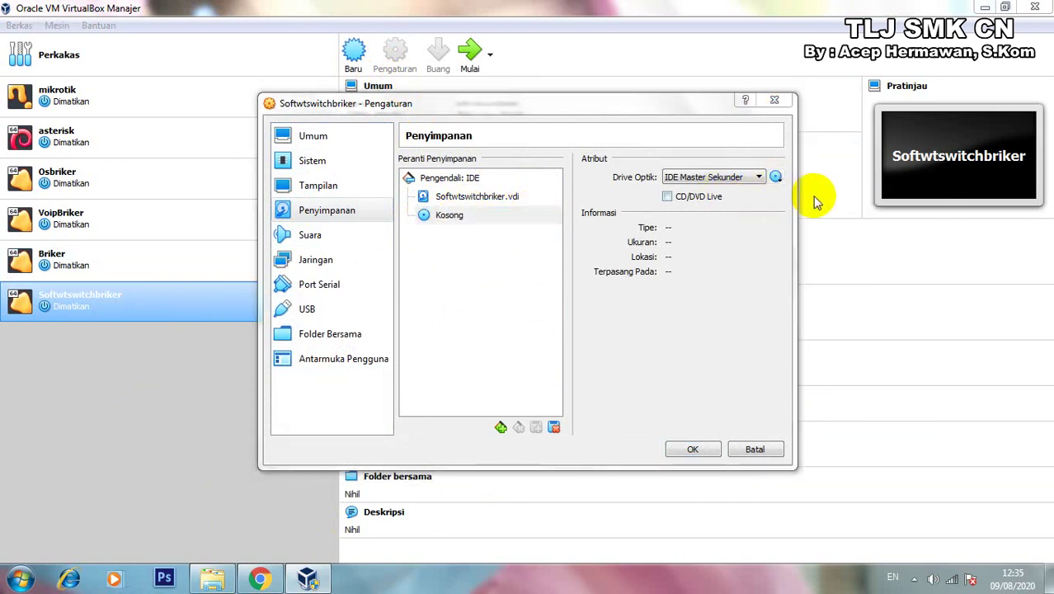
pyautogui.click(449, 241)
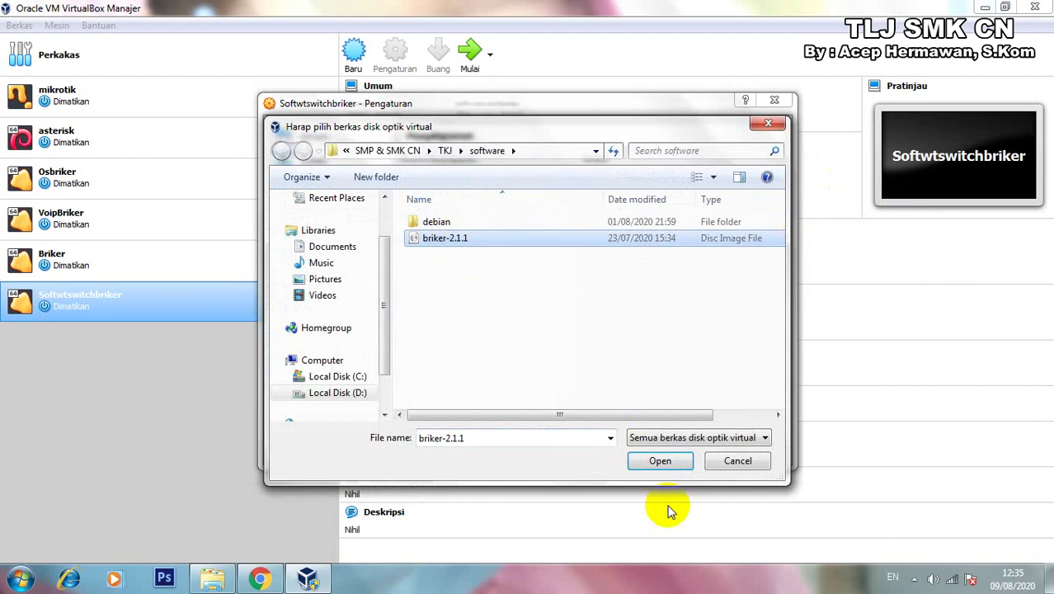
pyautogui.click(661, 462)
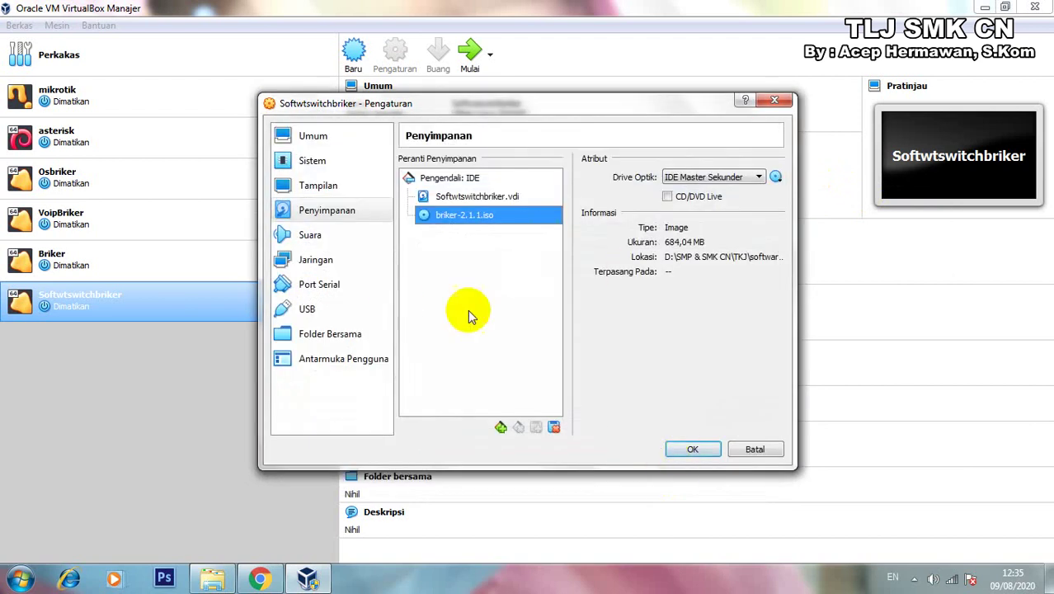
pyautogui.click(330, 261)
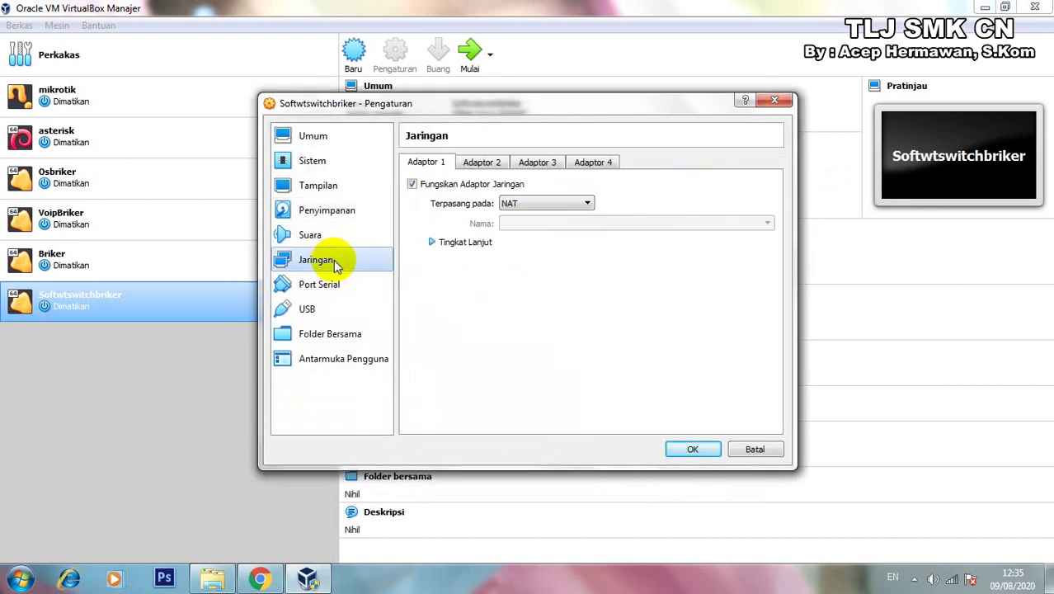
# Set adapter 1 to Adaptor Ter-bridge with promiscuous mode Ijinkan Semua, and save.
pyautogui.click(556, 204)
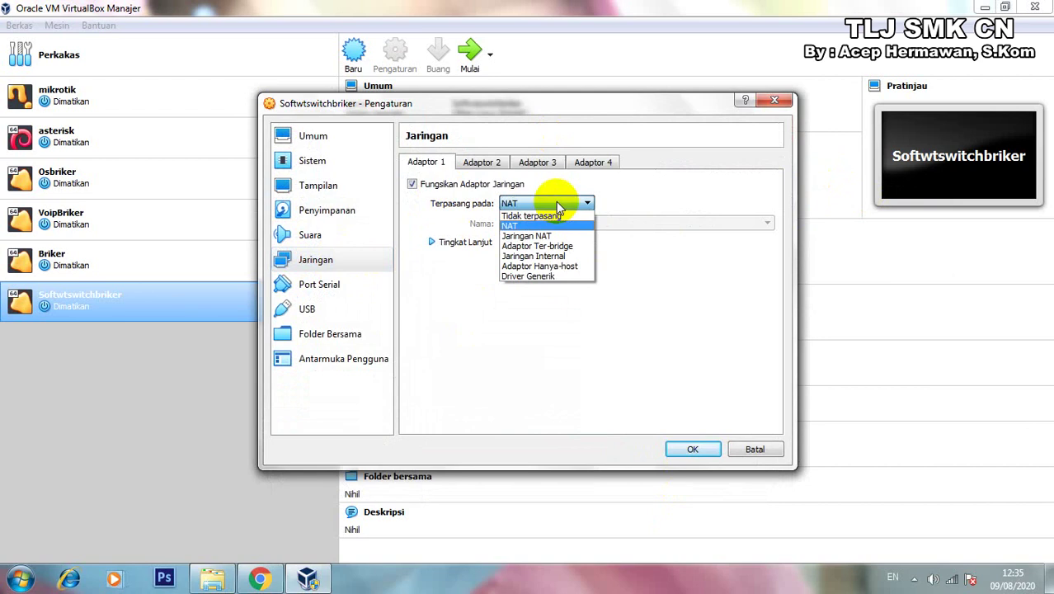
pyautogui.click(546, 246)
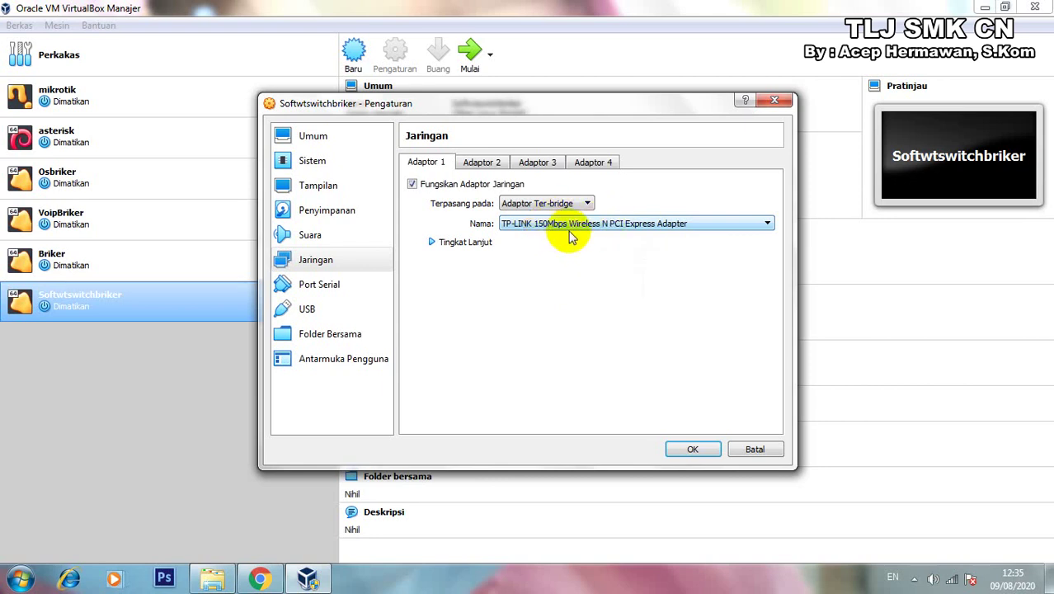
pyautogui.click(433, 242)
pyautogui.click(528, 281)
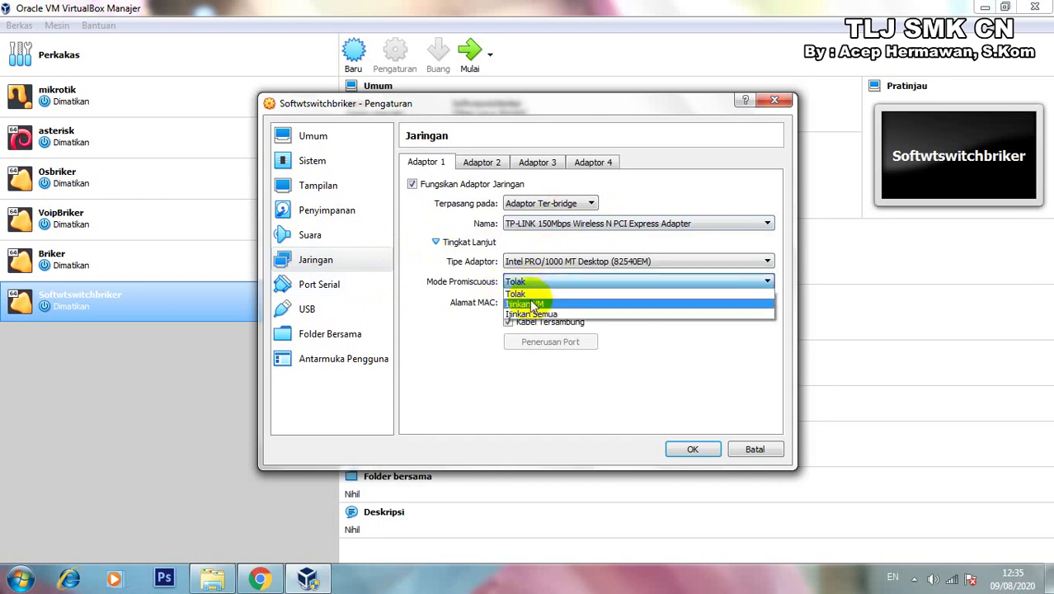
pyautogui.click(532, 299)
pyautogui.click(532, 282)
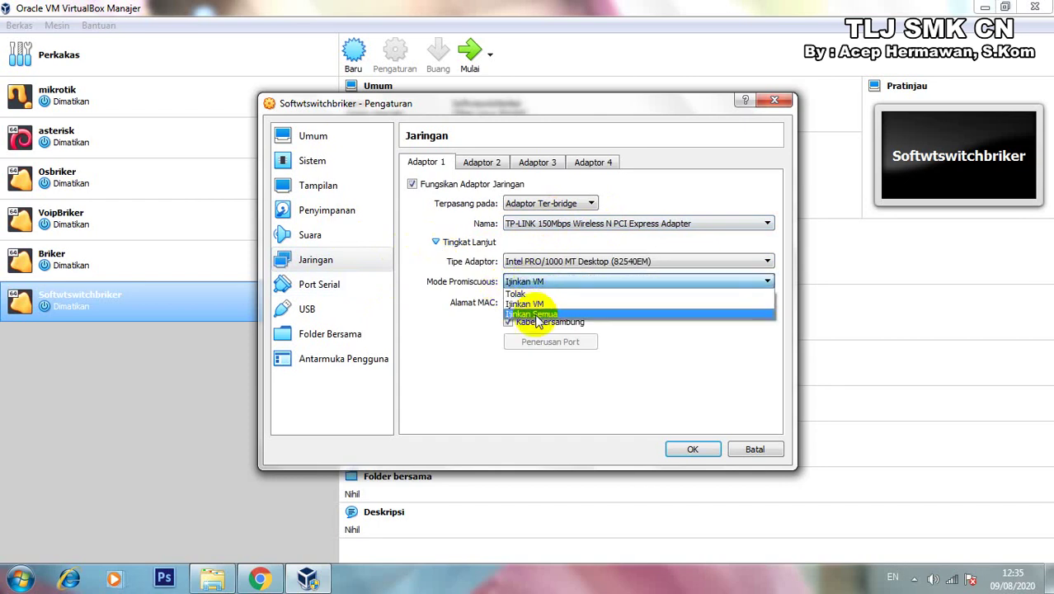
pyautogui.click(528, 311)
pyautogui.click(693, 449)
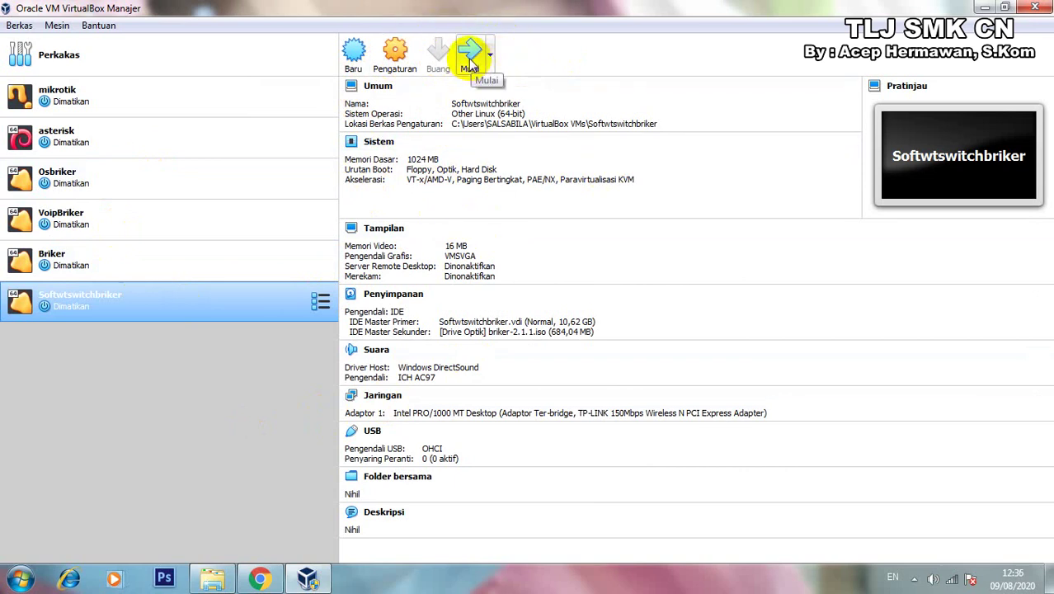
# After the normal start fails, dismiss the error and start the VM with Awal Headless.
pyautogui.click(471, 64)
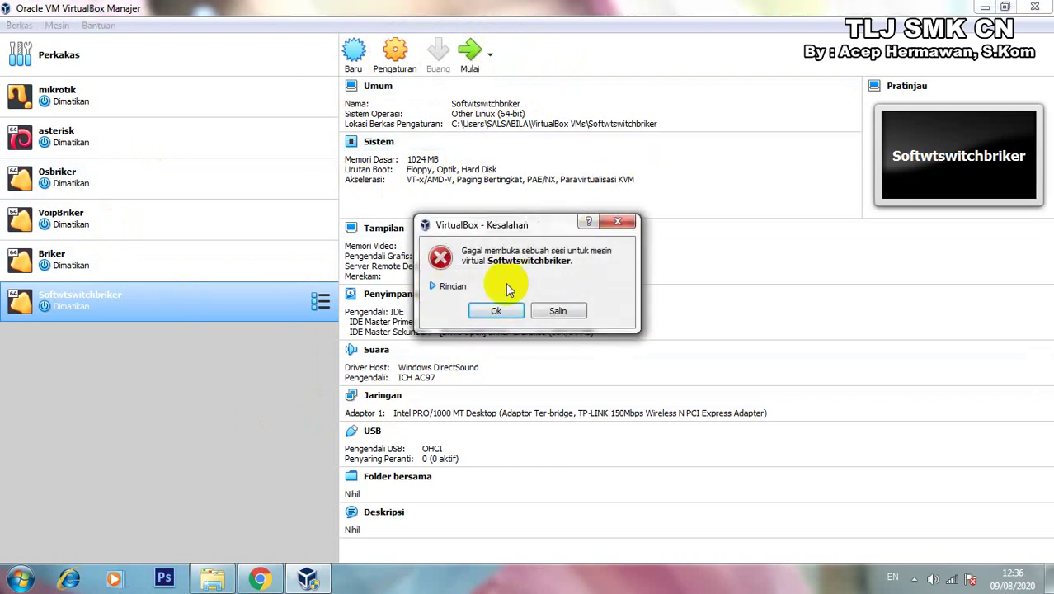
pyautogui.click(622, 228)
pyautogui.click(490, 55)
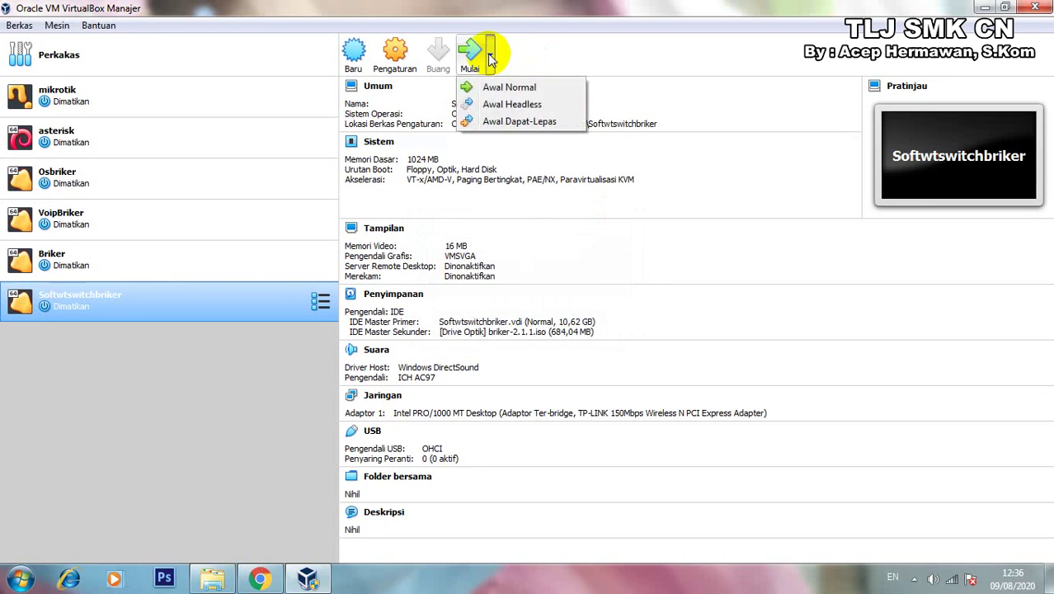
pyautogui.click(500, 105)
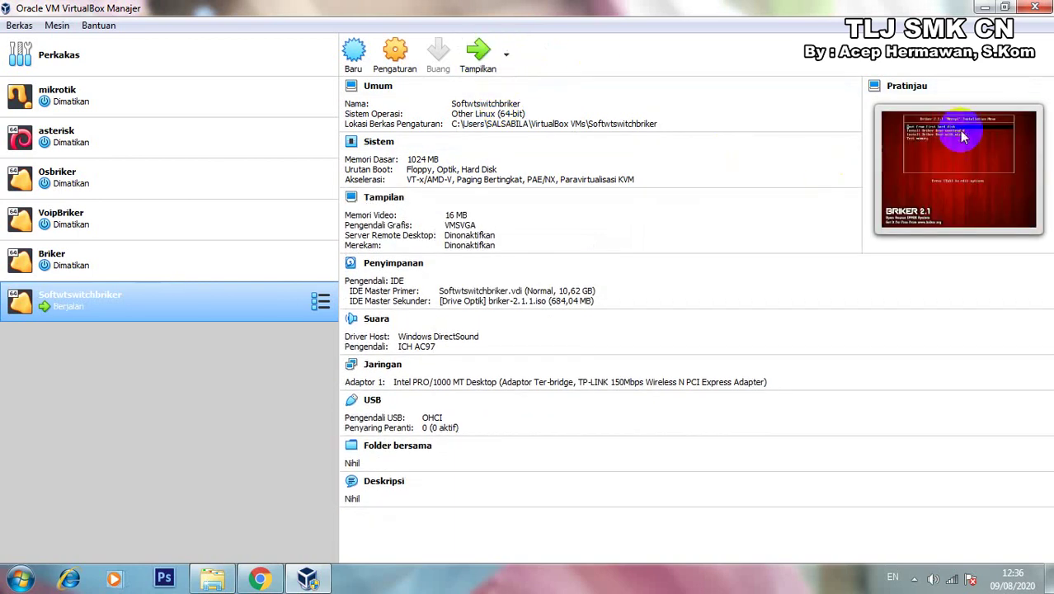
# Show the VM's screen and launch 'Install Briker Base with wizard' from the boot menu.
pyautogui.click(477, 53)
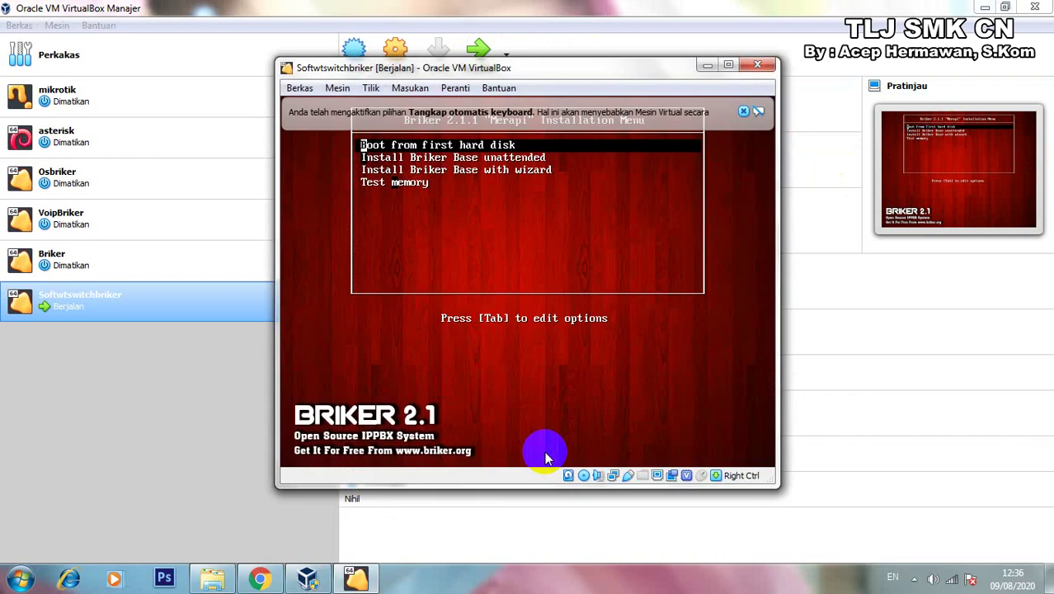
pyautogui.press('Down')
pyautogui.press('Down')
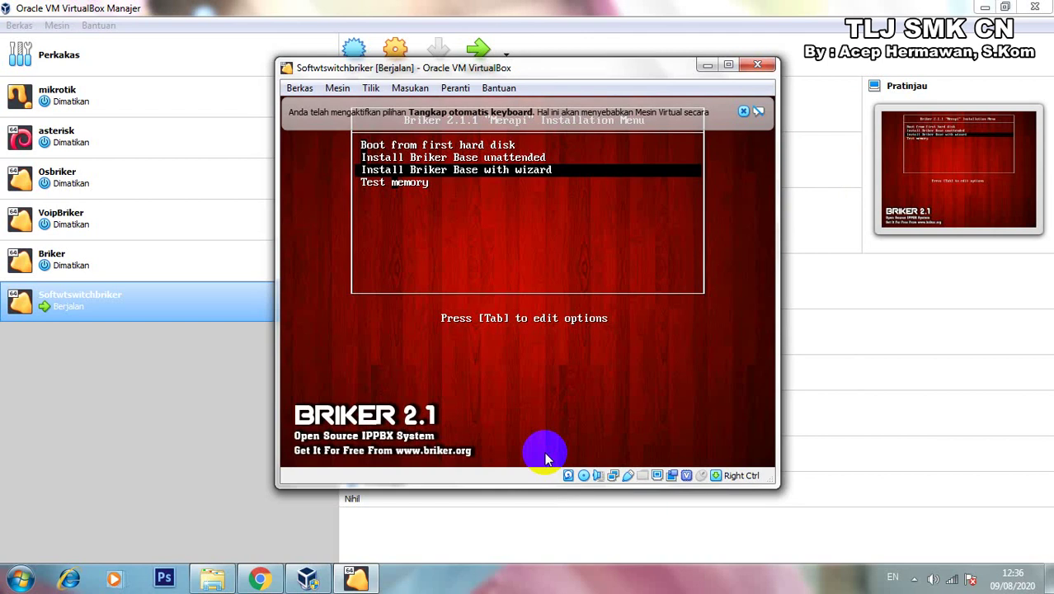
pyautogui.press('Return')
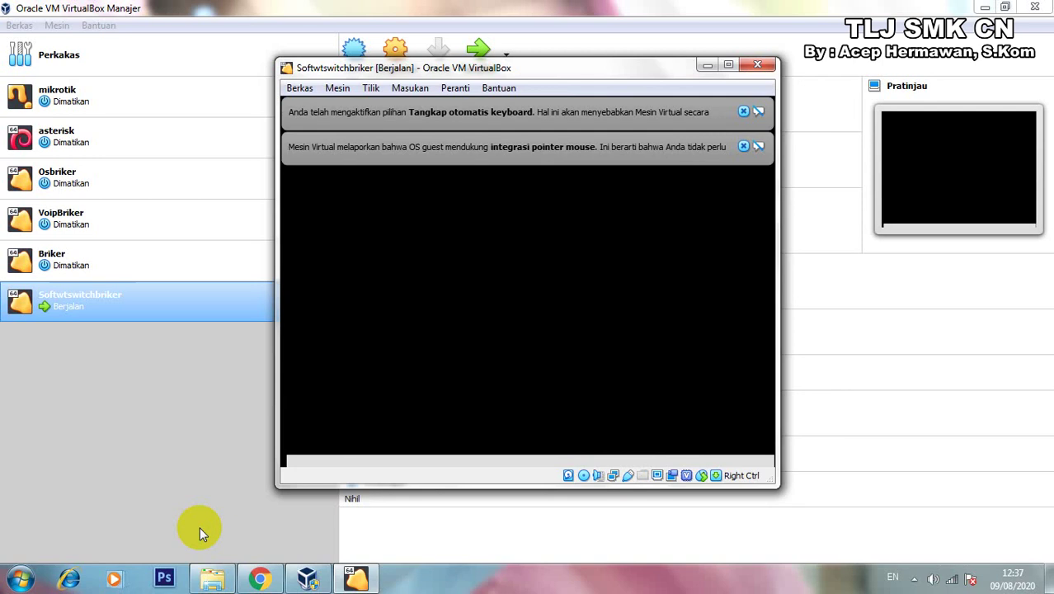
# Dismiss the mouse integration and keyboard capture notices, then wait for the Configure the clock screen.
pyautogui.click(745, 148)
pyautogui.click(745, 111)
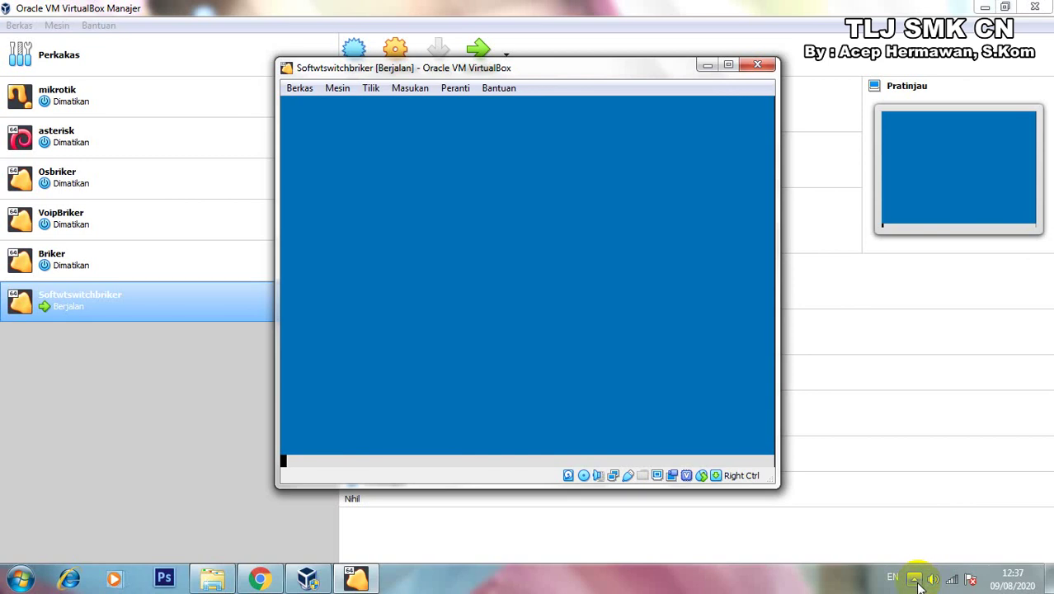
pyautogui.click(916, 580)
pyautogui.click(495, 425)
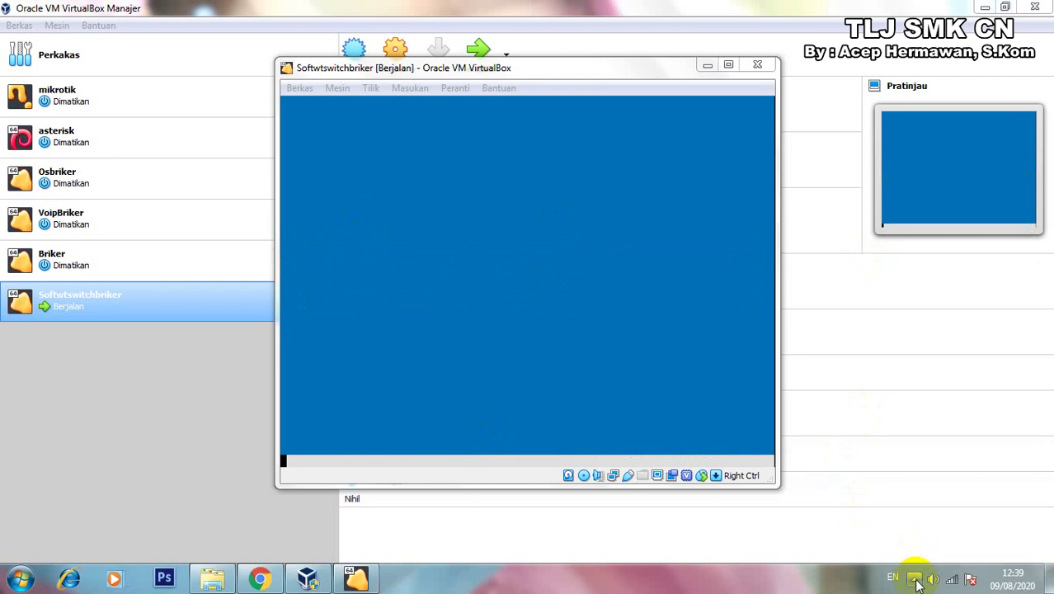
pyautogui.click(915, 580)
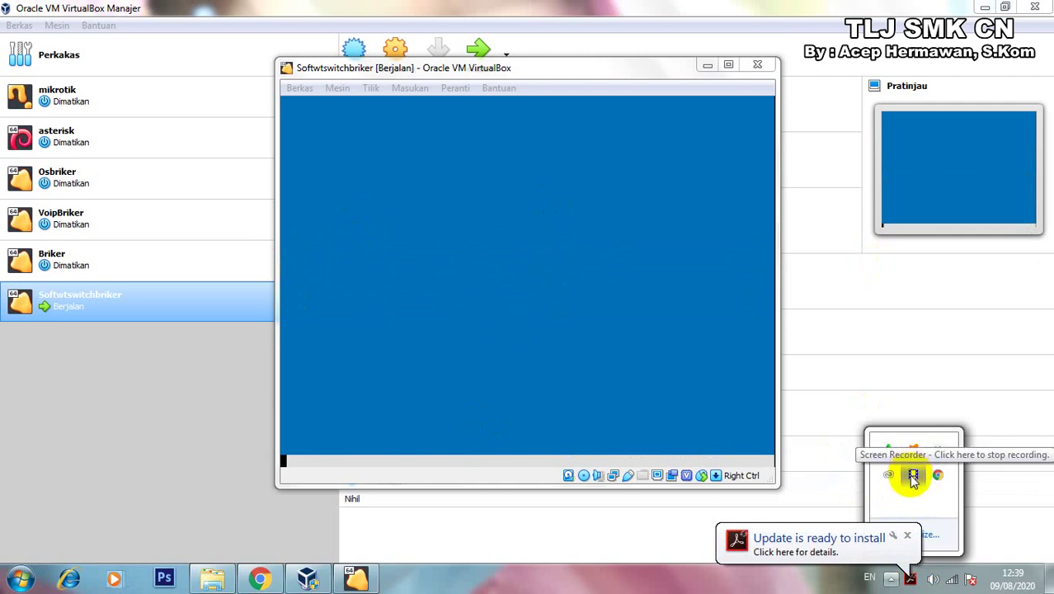
pyautogui.click(912, 475)
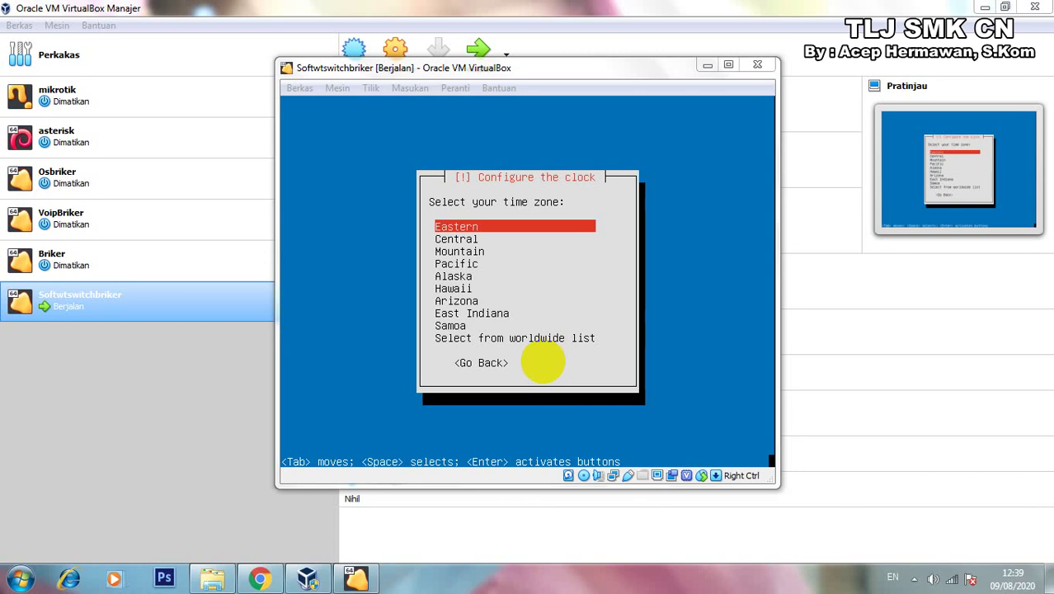
# Open the installer's full worldwide time zone list.
pyautogui.click(607, 67)
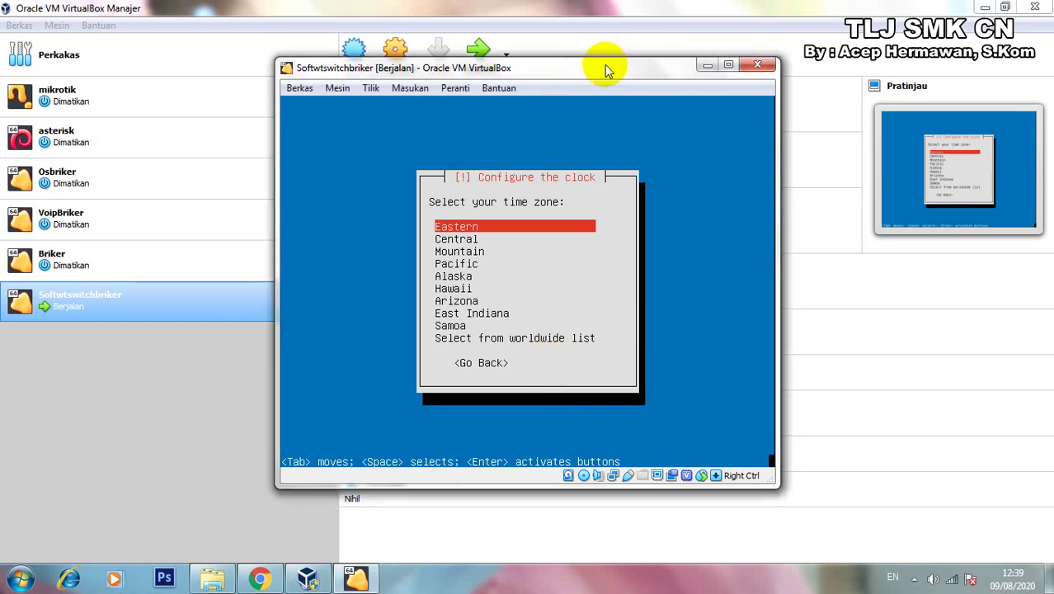
pyautogui.press('Down')
pyautogui.press('Down')
pyautogui.press('Down')
pyautogui.press('Down')
pyautogui.press('Down')
pyautogui.press('Down')
pyautogui.press('Down')
pyautogui.press('Down')
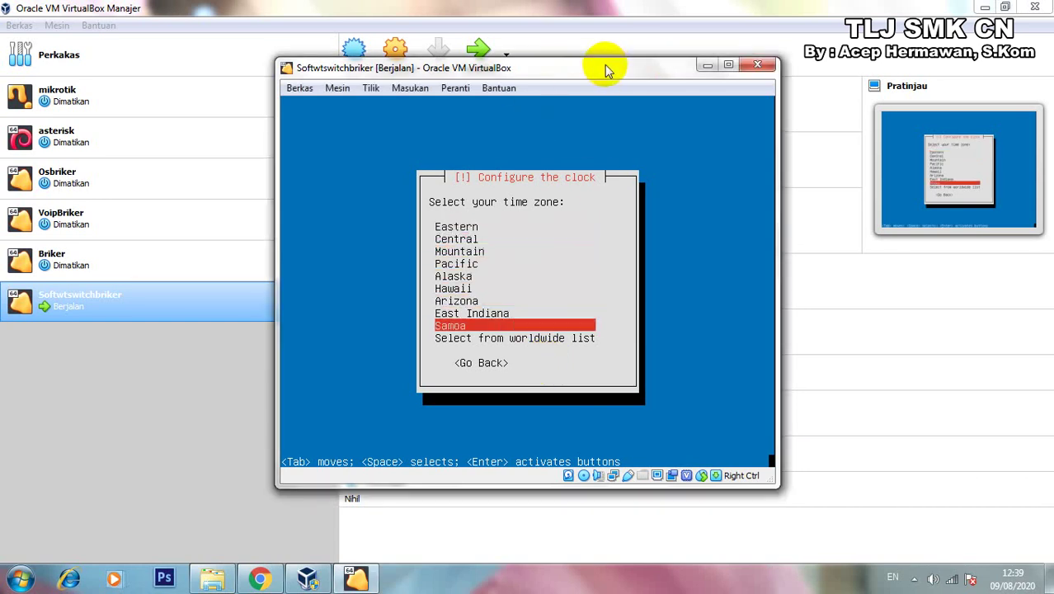
pyautogui.press('Down')
pyautogui.press('Return')
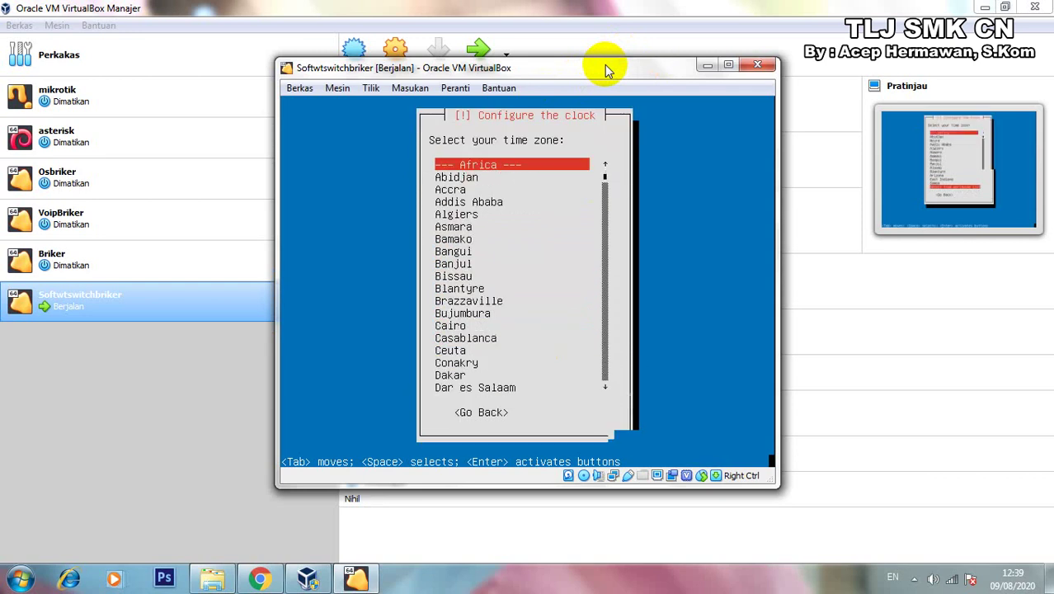
# Scroll past the Africa and America zones and select Jakarta in Asia.
pyautogui.press('Down')
pyautogui.press('Down')
pyautogui.press('Down')
pyautogui.press('Down')
pyautogui.press('Down')
pyautogui.press('Down')
pyautogui.press('Down')
pyautogui.press('Down')
pyautogui.press('Down')
pyautogui.press('Down')
pyautogui.press('Down')
pyautogui.press('Down')
pyautogui.press('Down')
pyautogui.press('Down')
pyautogui.press('Down')
pyautogui.press('Down')
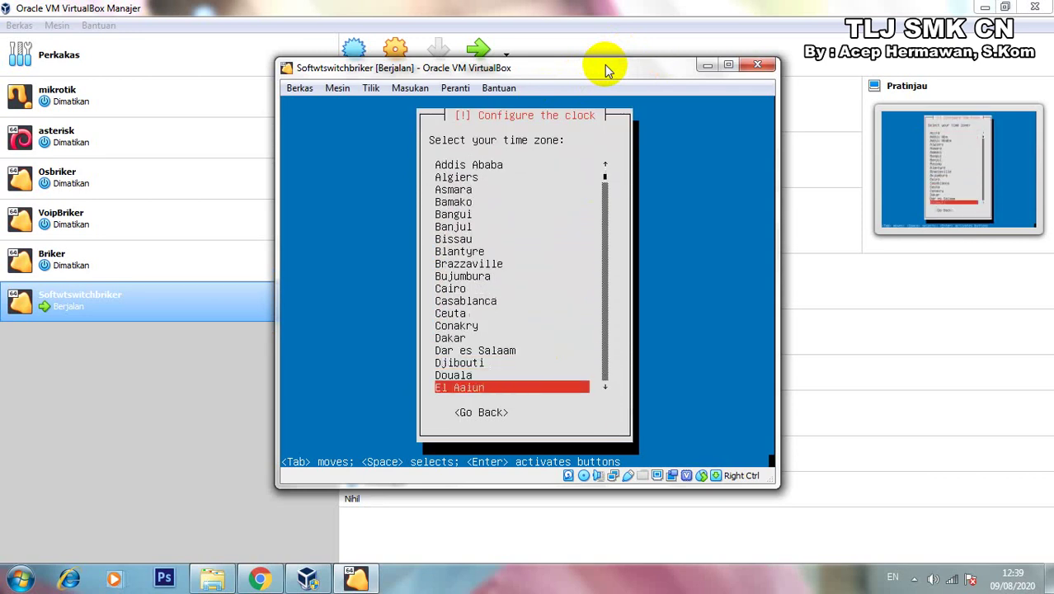
pyautogui.press('Down')
pyautogui.press('Down')
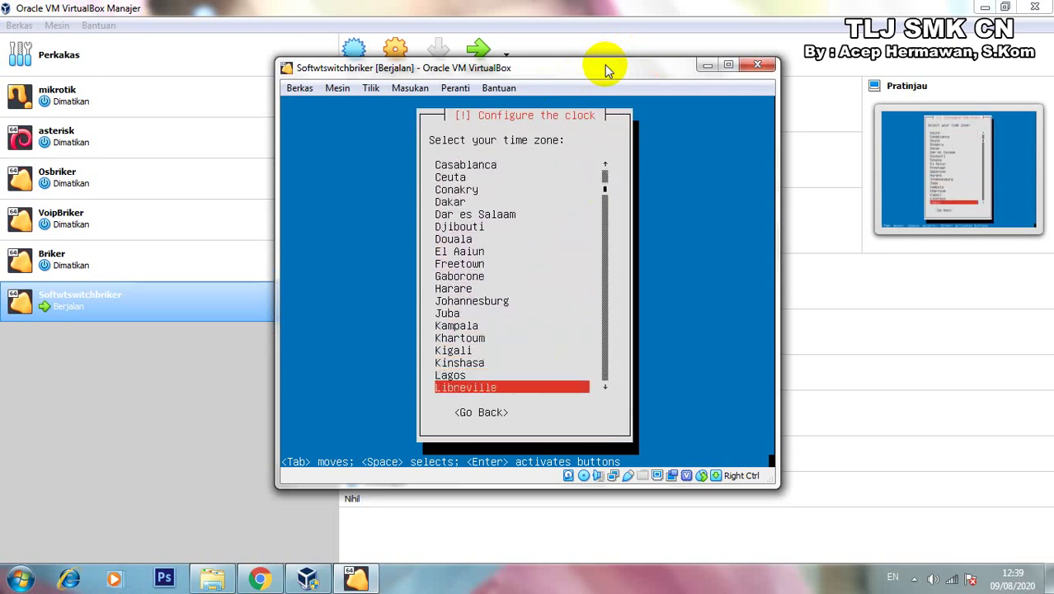
pyautogui.press('Down')
pyautogui.press('Down')
pyautogui.press('Down')
pyautogui.press('Down')
pyautogui.press('Down')
pyautogui.press('Down')
pyautogui.press('Down')
pyautogui.press('Down')
pyautogui.press('Down')
pyautogui.press('Down')
pyautogui.press('Down')
pyautogui.press('Down')
pyautogui.press('Down')
pyautogui.press('Down')
pyautogui.press('Down')
pyautogui.press('Down')
pyautogui.press('Down')
pyautogui.press('Down')
pyautogui.press('Down')
pyautogui.press('Down')
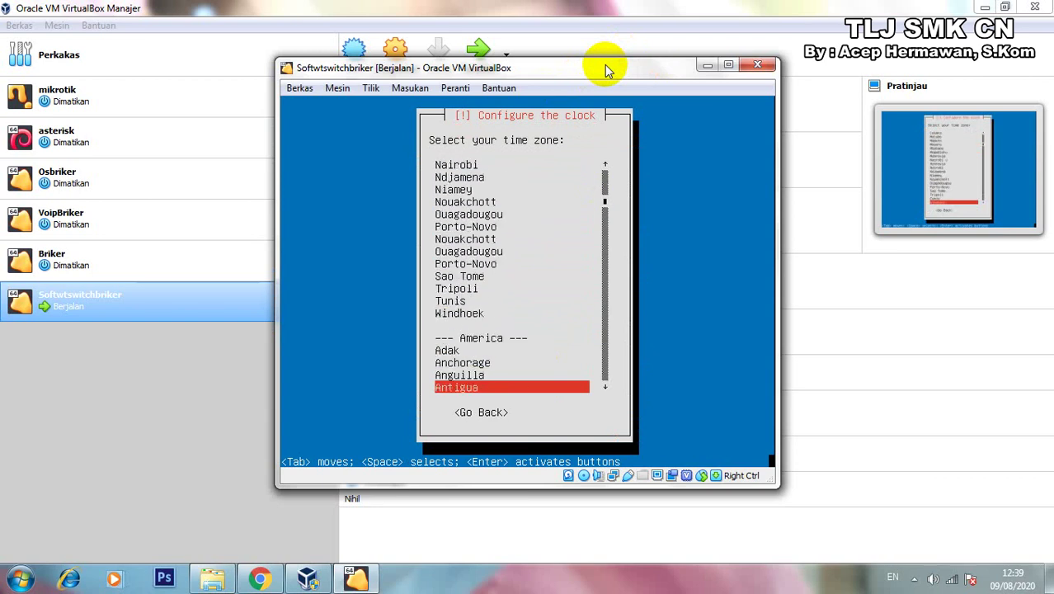
pyautogui.press('Down')
pyautogui.press('Down')
pyautogui.press('Down')
pyautogui.press('Down')
pyautogui.press('Down')
pyautogui.press('Down')
pyautogui.press('Down')
pyautogui.press('Down')
pyautogui.press('Down')
pyautogui.press('Down')
pyautogui.press('Down')
pyautogui.press('Down')
pyautogui.press('Down')
pyautogui.press('Down')
pyautogui.press('Down')
pyautogui.press('Down')
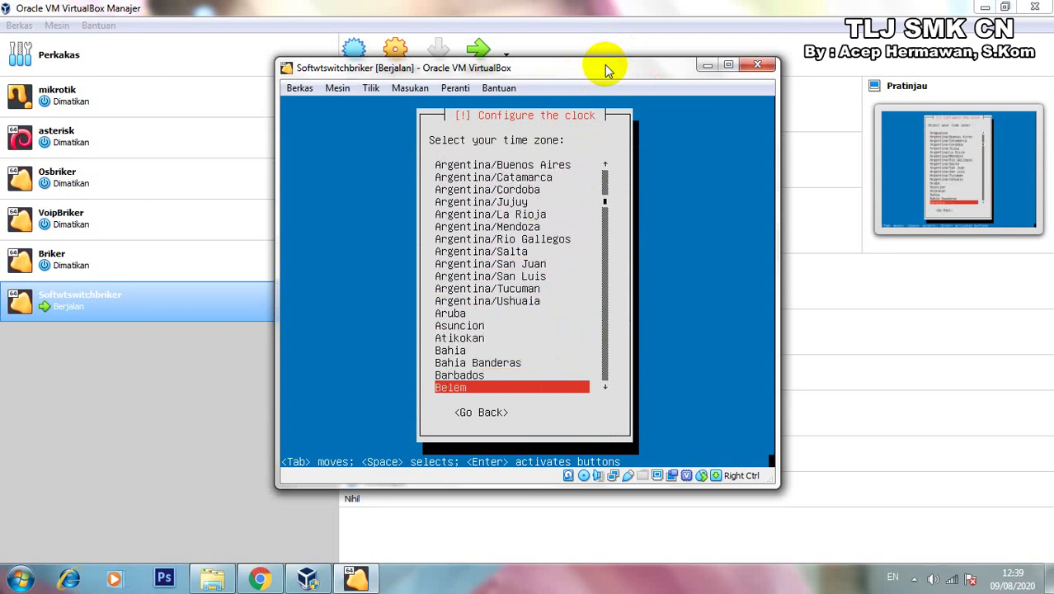
pyautogui.press('Down')
pyautogui.press('Down')
pyautogui.press('Down')
pyautogui.press('Down')
pyautogui.press('Down')
pyautogui.press('Down')
pyautogui.press('Down')
pyautogui.press('Down')
pyautogui.press('Down')
pyautogui.press('Down')
pyautogui.press('Down')
pyautogui.press('Down')
pyautogui.press('Down')
pyautogui.press('Down')
pyautogui.press('Down')
pyautogui.press('Down')
pyautogui.press('Down')
pyautogui.press('Down')
pyautogui.press('Down')
pyautogui.press('Down')
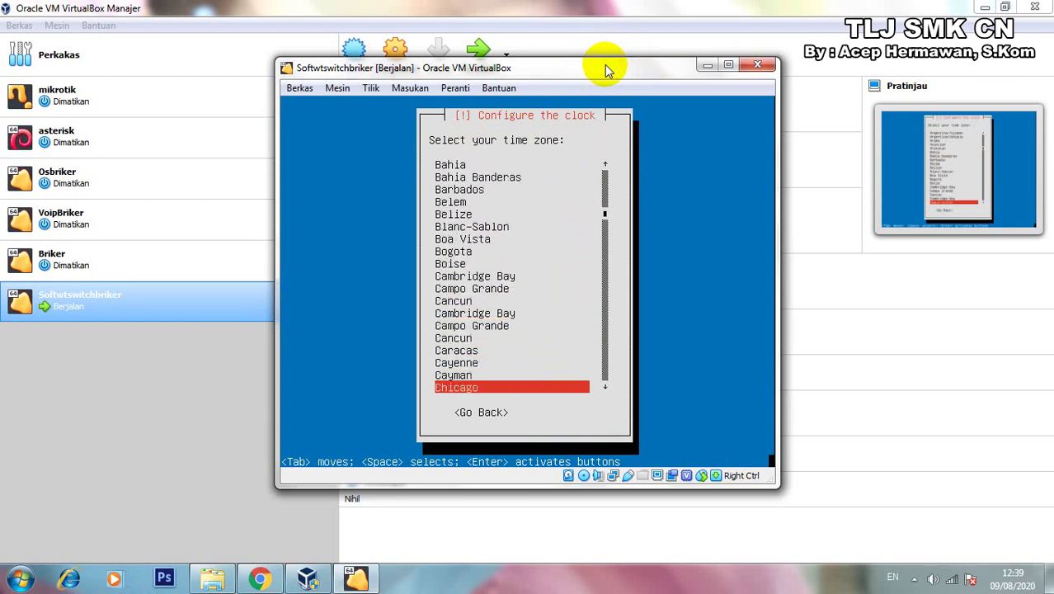
pyautogui.press('Down')
pyautogui.press('Down')
pyautogui.press('Down')
pyautogui.press('Down')
pyautogui.press('Down')
pyautogui.press('Down')
pyautogui.press('Down')
pyautogui.press('Down')
pyautogui.press('Down')
pyautogui.press('Down')
pyautogui.press('Down')
pyautogui.press('Down')
pyautogui.press('Down')
pyautogui.press('Down')
pyautogui.press('Down')
pyautogui.press('Down')
pyautogui.press('Down')
pyautogui.press('Down')
pyautogui.press('Down')
pyautogui.press('Down')
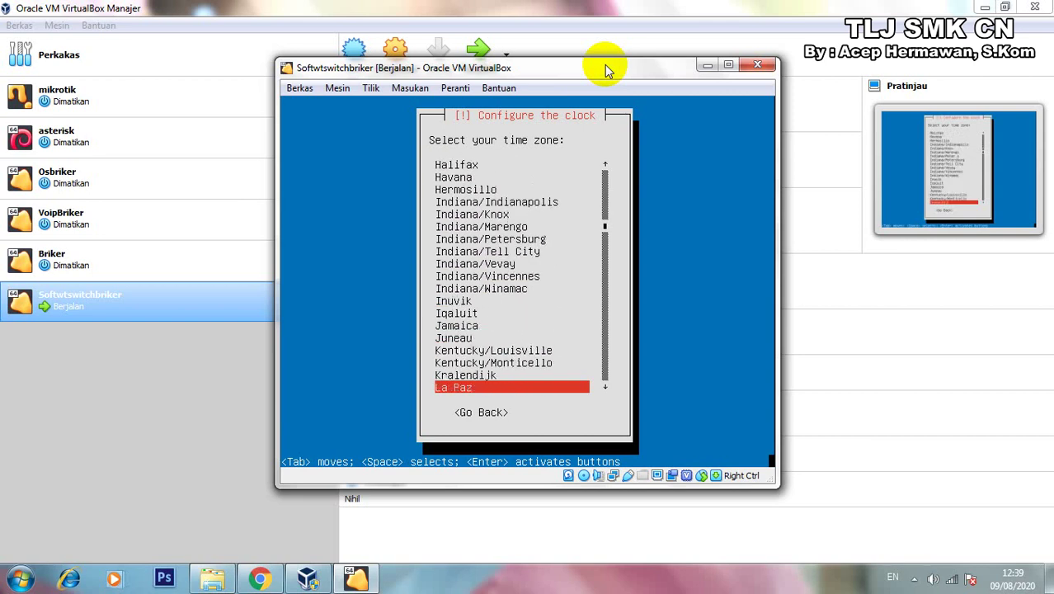
pyautogui.press('Down')
pyautogui.press('Down')
pyautogui.press('Down')
pyautogui.press('Down')
pyautogui.press('Down')
pyautogui.press('Down')
pyautogui.press('Down')
pyautogui.press('Down')
pyautogui.press('Down')
pyautogui.press('Down')
pyautogui.press('Down')
pyautogui.press('Down')
pyautogui.press('Down')
pyautogui.press('Down')
pyautogui.press('Down')
pyautogui.press('Down')
pyautogui.press('Down')
pyautogui.press('Down')
pyautogui.press('Down')
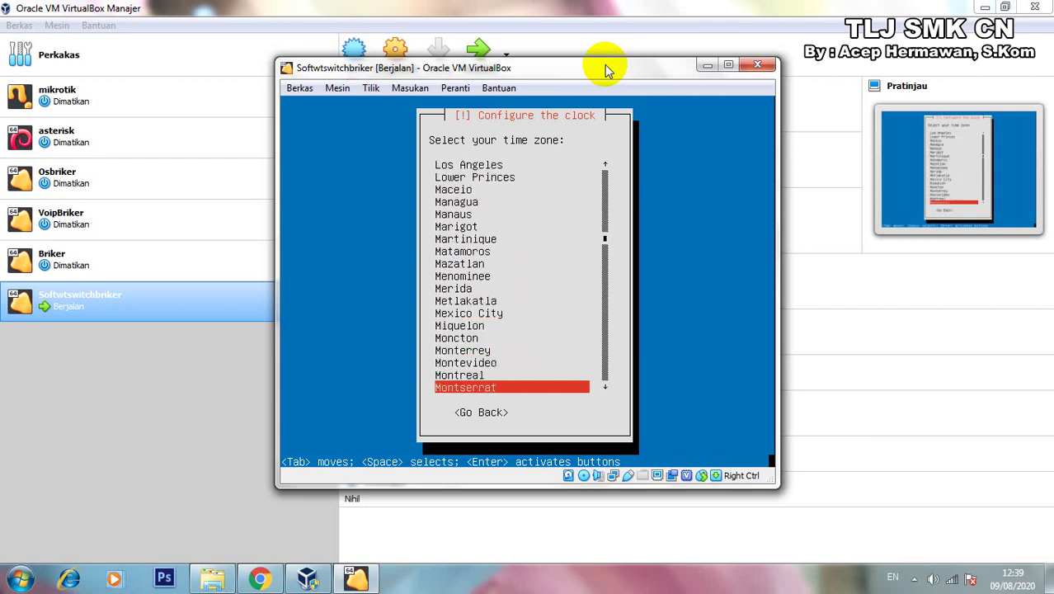
pyautogui.press('Down')
pyautogui.press('Down')
pyautogui.press('Down')
pyautogui.press('Down')
pyautogui.press('Down')
pyautogui.press('Down')
pyautogui.press('Down')
pyautogui.press('Down')
pyautogui.press('Down')
pyautogui.press('Down')
pyautogui.press('Down')
pyautogui.press('Down')
pyautogui.press('Down')
pyautogui.press('Down')
pyautogui.press('Down')
pyautogui.press('Down')
pyautogui.press('Down')
pyautogui.press('Down')
pyautogui.press('Down')
pyautogui.press('Down')
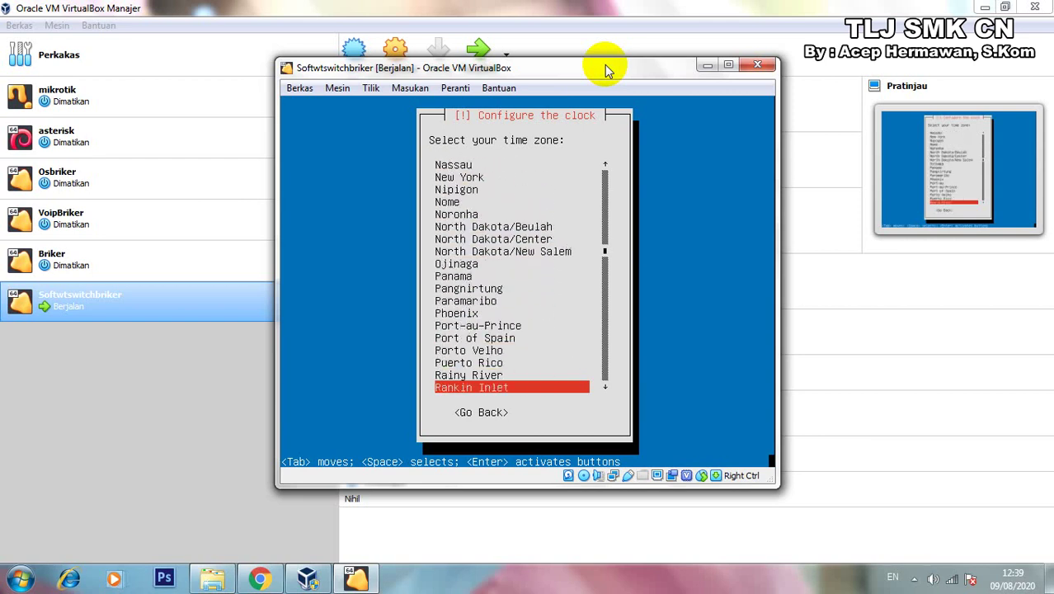
pyautogui.press('Down')
pyautogui.press('Down')
pyautogui.press('Down')
pyautogui.press('Down')
pyautogui.press('Down')
pyautogui.press('Down')
pyautogui.press('Down')
pyautogui.press('Down')
pyautogui.press('Down')
pyautogui.press('Down')
pyautogui.press('Down')
pyautogui.press('Down')
pyautogui.press('Down')
pyautogui.press('Down')
pyautogui.press('Down')
pyautogui.press('Down')
pyautogui.press('Down')
pyautogui.press('Down')
pyautogui.press('Down')
pyautogui.press('Down')
pyautogui.press('Down')
pyautogui.press('Down')
pyautogui.press('Down')
pyautogui.press('Down')
pyautogui.press('Down')
pyautogui.press('Down')
pyautogui.press('Down')
pyautogui.press('Down')
pyautogui.press('Down')
pyautogui.press('Down')
pyautogui.press('Down')
pyautogui.press('Down')
pyautogui.press('Down')
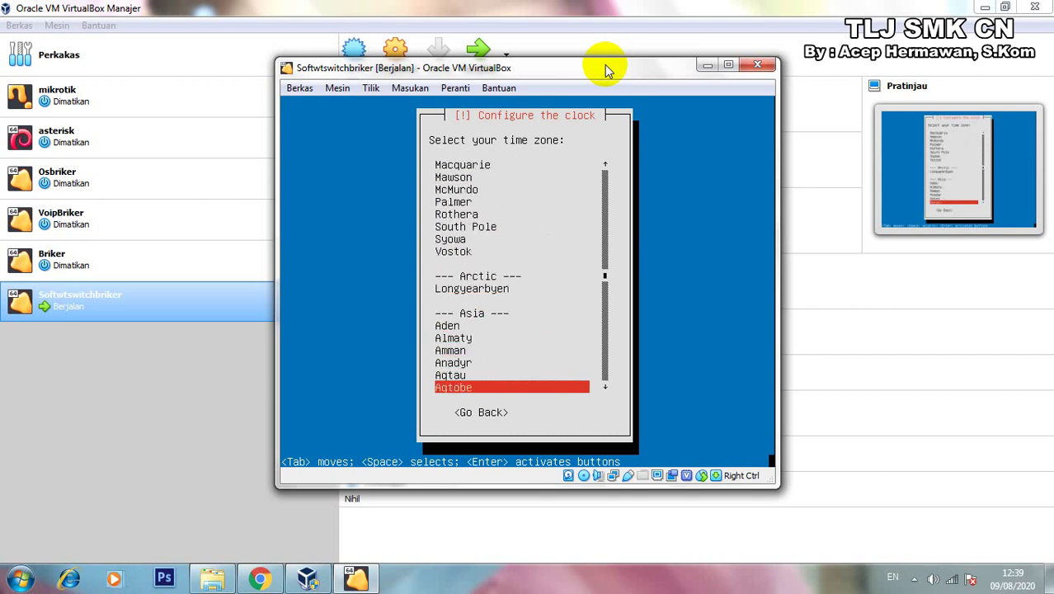
pyautogui.press('Down')
pyautogui.press('Down')
pyautogui.press('Down')
pyautogui.press('Down')
pyautogui.press('Down')
pyautogui.press('Down')
pyautogui.press('Down')
pyautogui.press('Down')
pyautogui.press('Down')
pyautogui.press('Down')
pyautogui.press('Down')
pyautogui.press('Down')
pyautogui.press('Down')
pyautogui.press('Down')
pyautogui.press('Down')
pyautogui.press('Down')
pyautogui.press('Down')
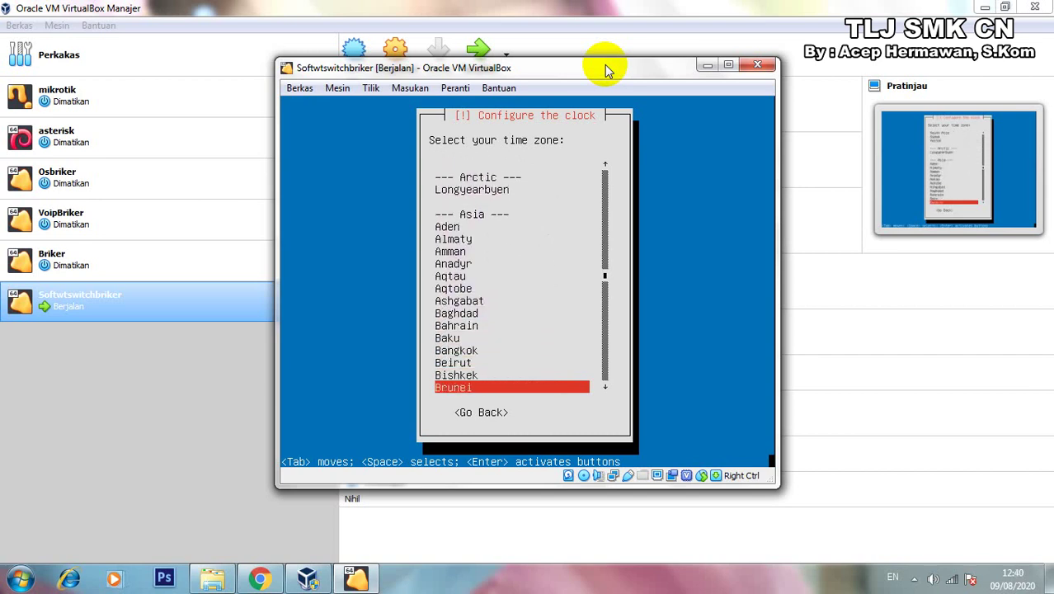
pyautogui.press('Down')
pyautogui.press('Down')
pyautogui.press('Down')
pyautogui.press('Down')
pyautogui.press('Down')
pyautogui.press('Down')
pyautogui.press('Down')
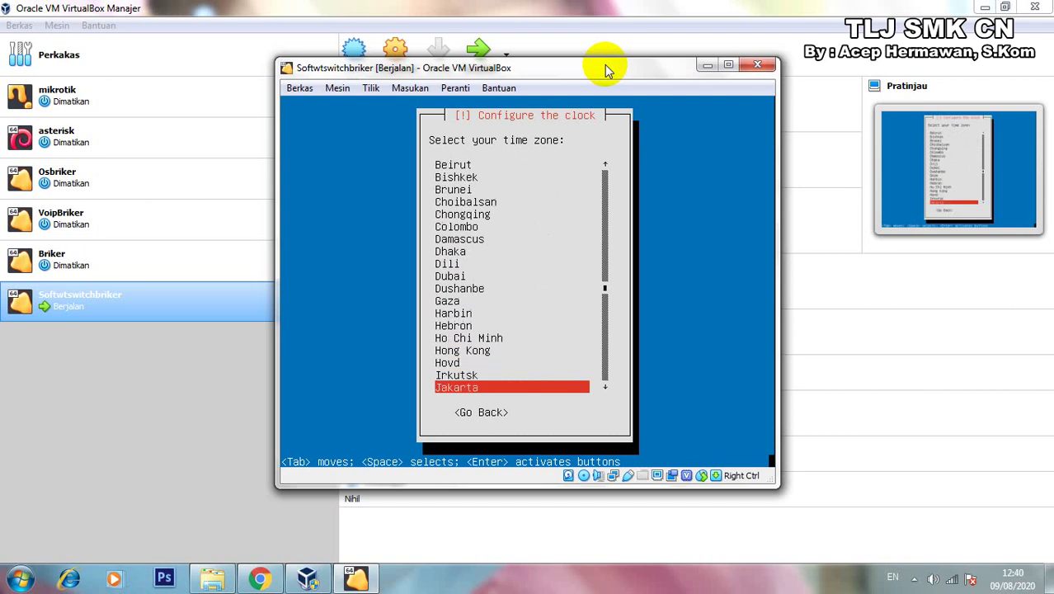
pyautogui.press('Return')
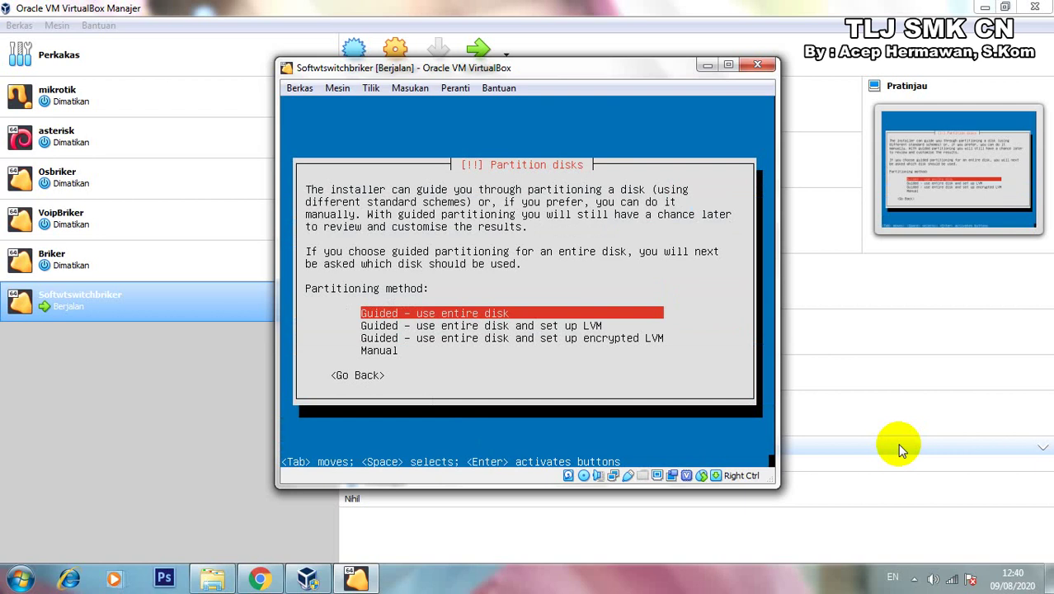
# Use guided partitioning of the entire SCSI1 disk and confirm Yes to write the changes.
pyautogui.press('Return')
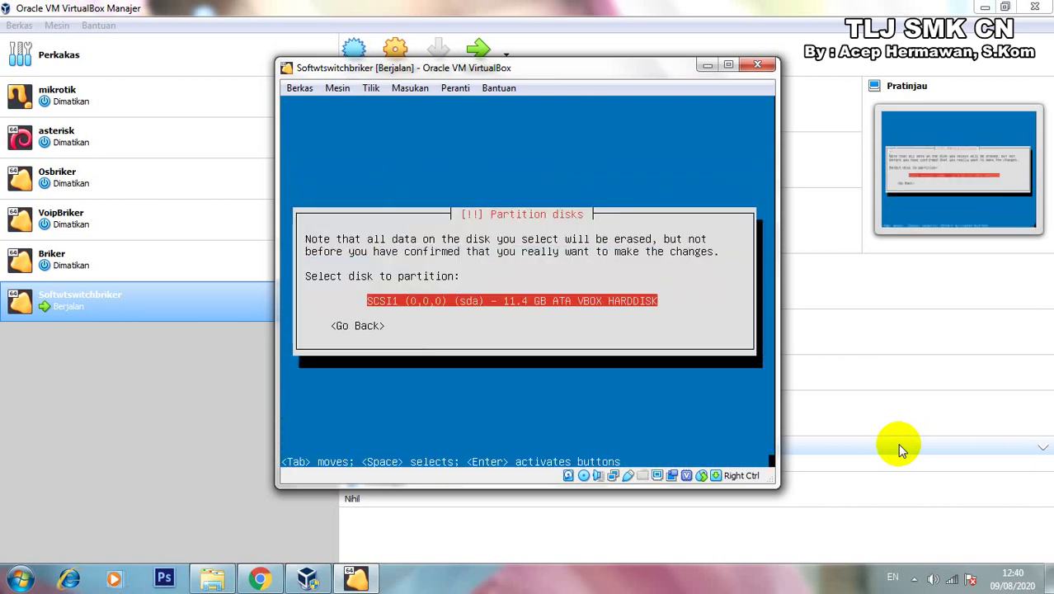
pyautogui.press('Return')
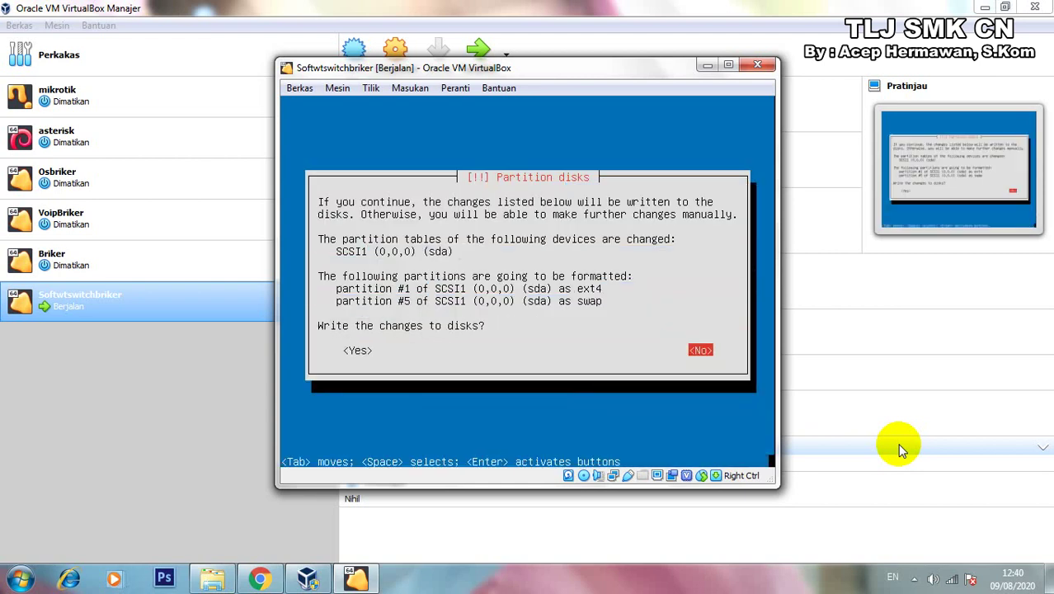
pyautogui.press('Left')
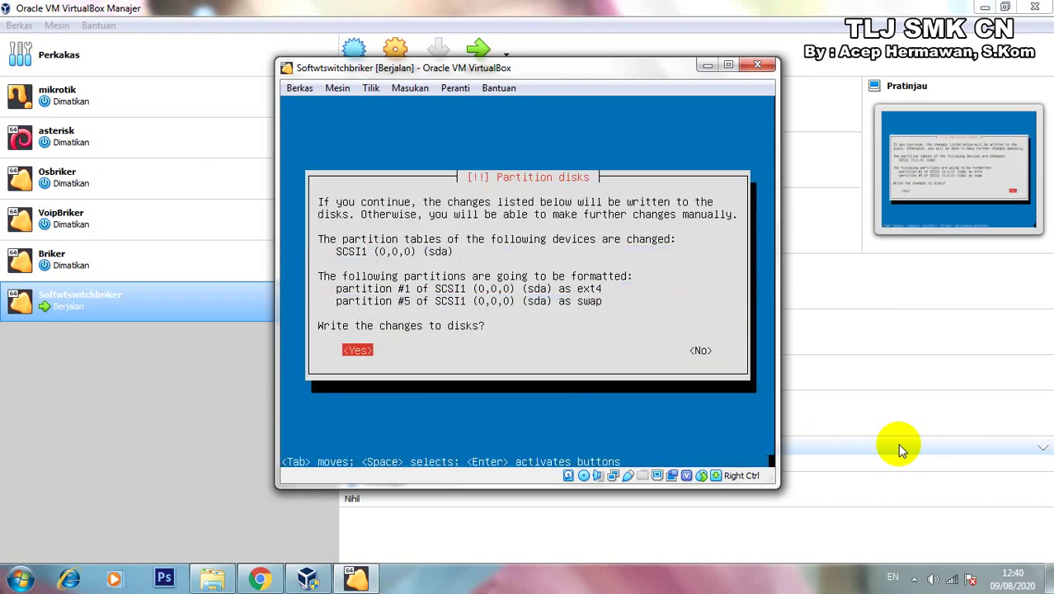
pyautogui.press('Return')
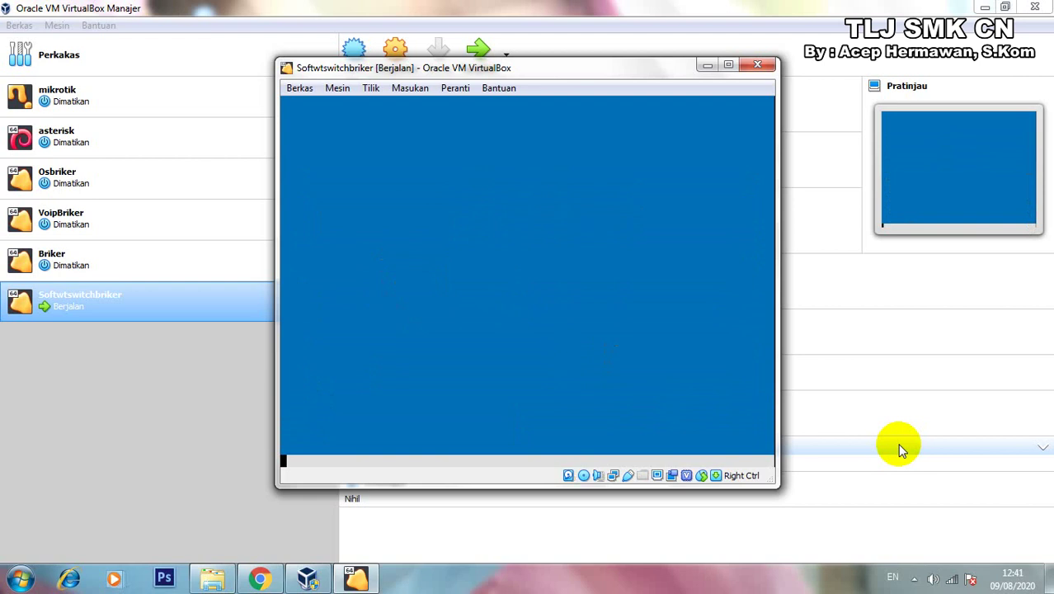
# Wait while data copies until 'Select and install software' reaches 26%.
pyautogui.click(915, 579)
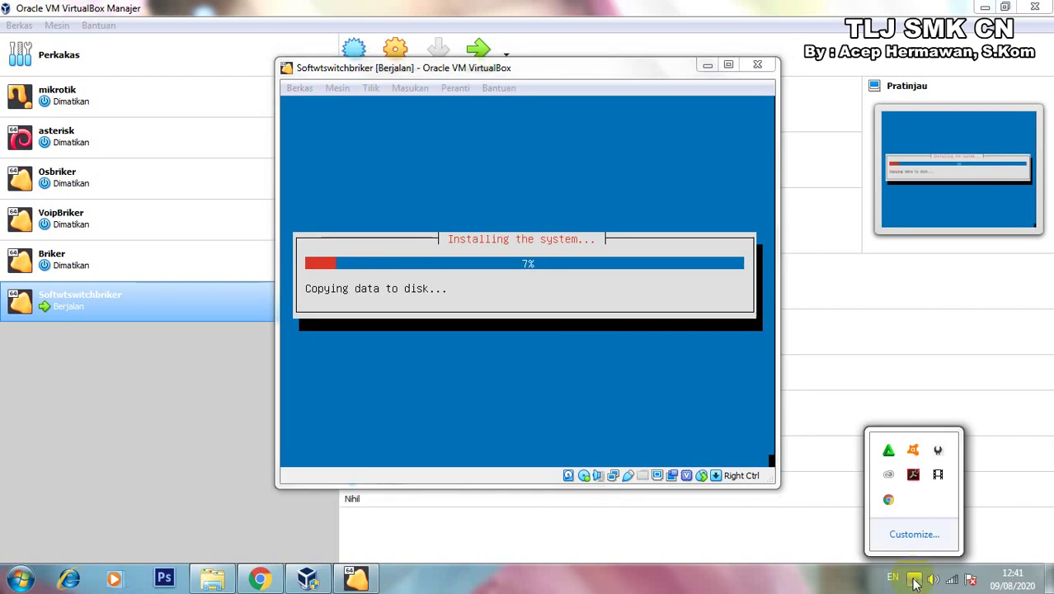
pyautogui.click(939, 475)
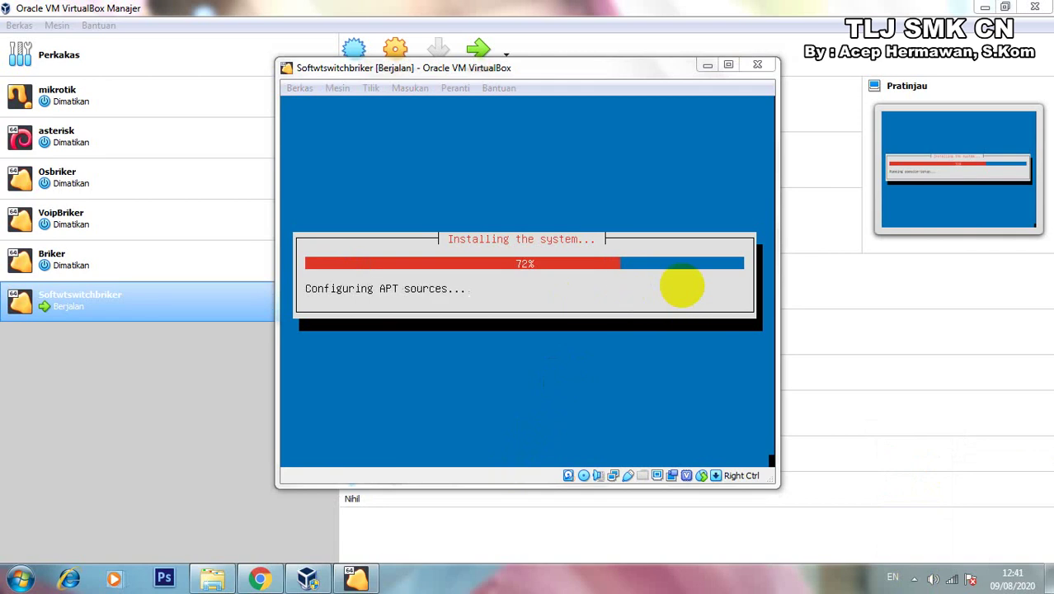
pyautogui.click(914, 578)
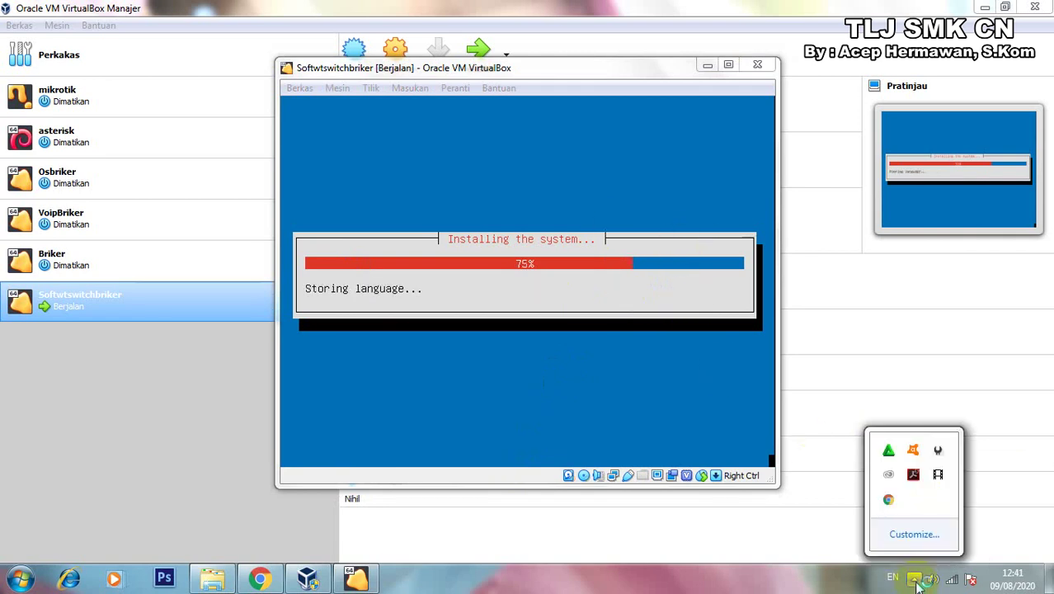
pyautogui.click(940, 476)
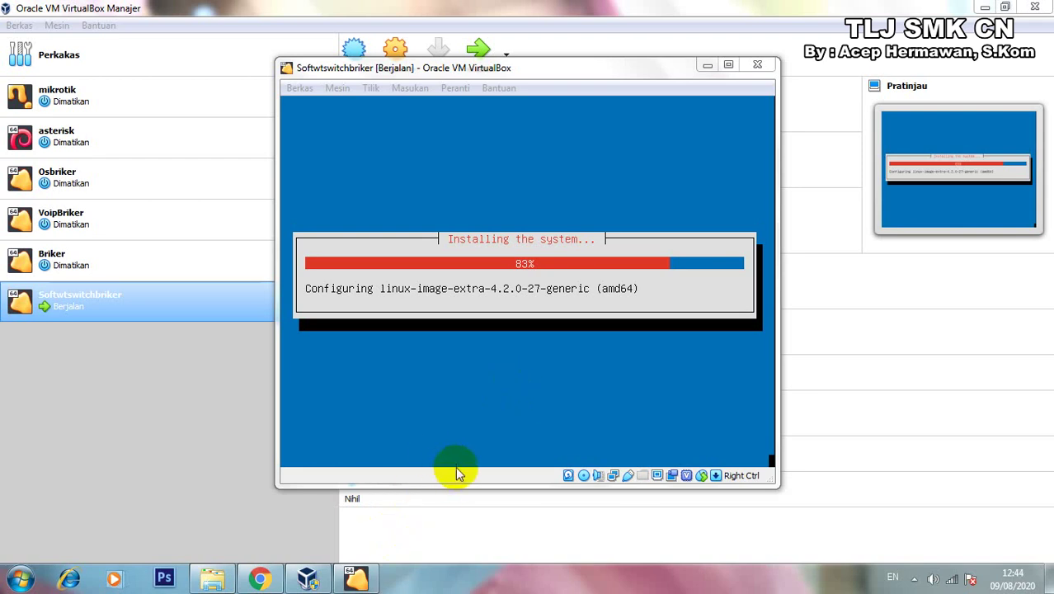
pyautogui.click(915, 577)
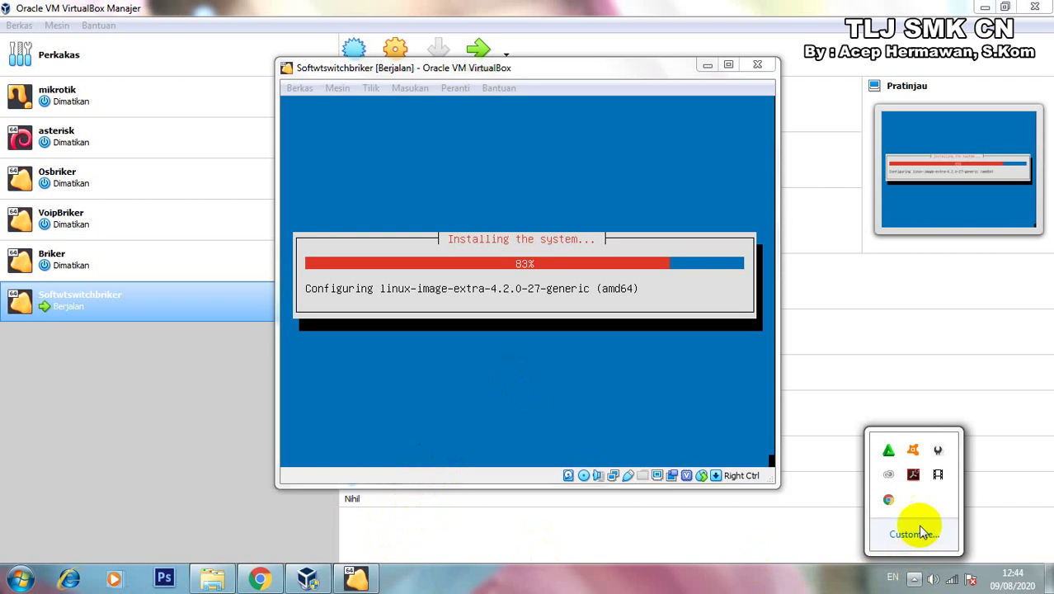
pyautogui.click(938, 479)
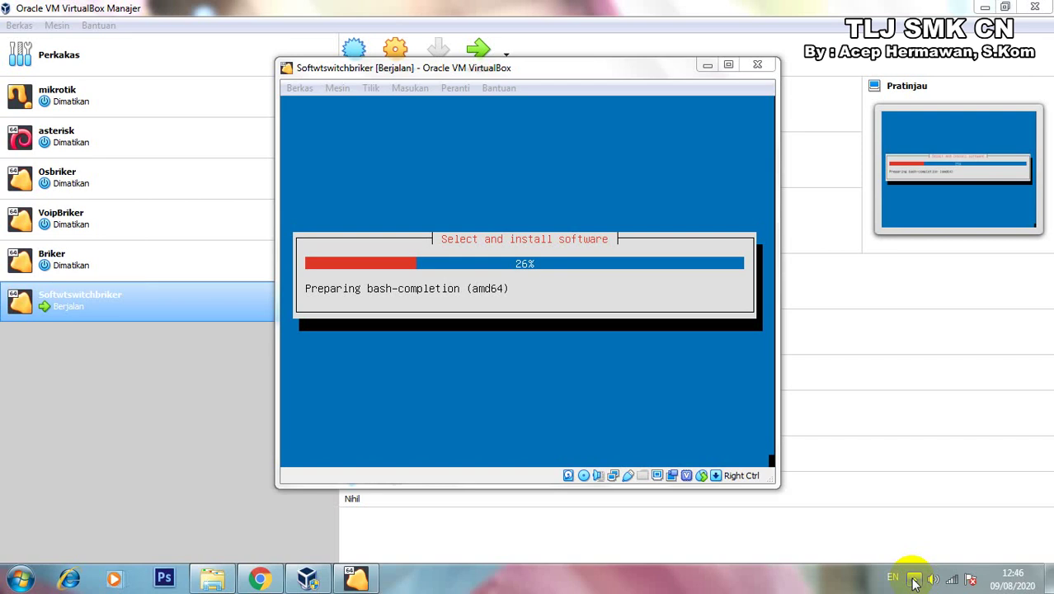
# Wait for software installation to finish and GRUB installation to reach 66%.
pyautogui.click(914, 579)
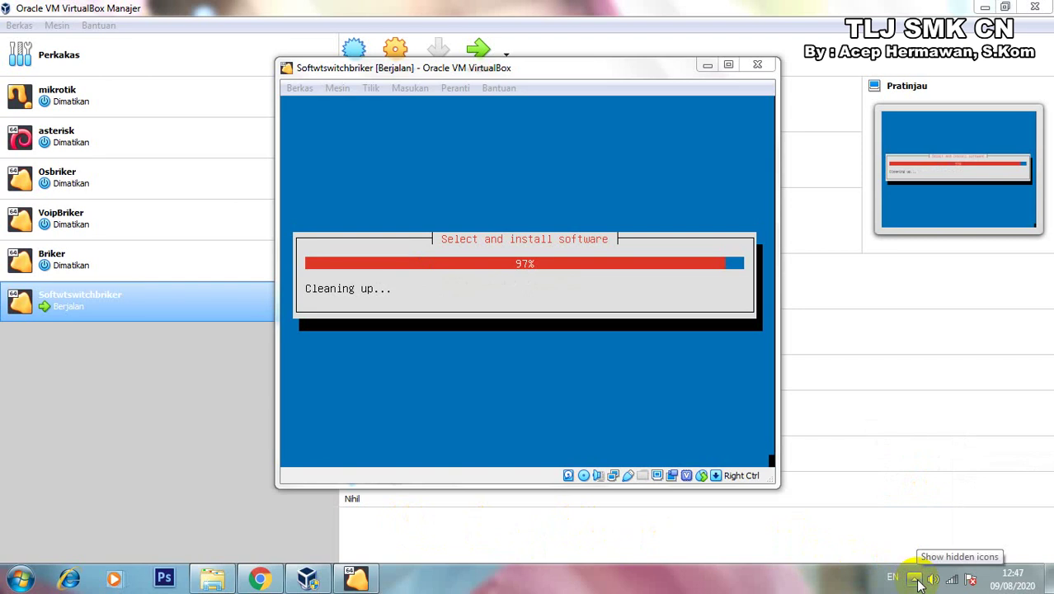
pyautogui.click(916, 580)
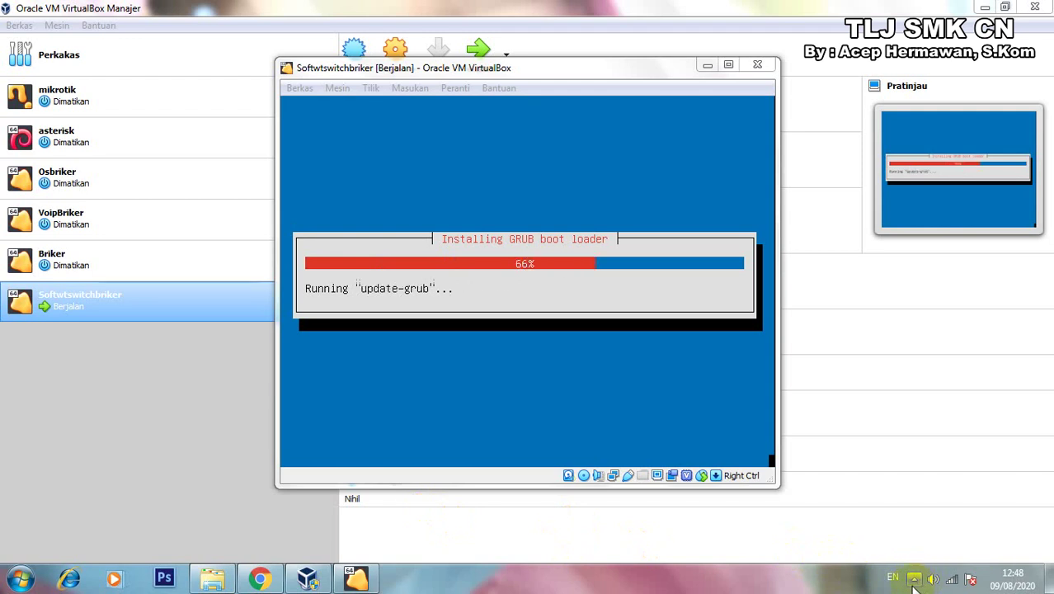
# Wait for GRUB to install until 'Finishing the installation' begins at 15%.
pyautogui.click(915, 583)
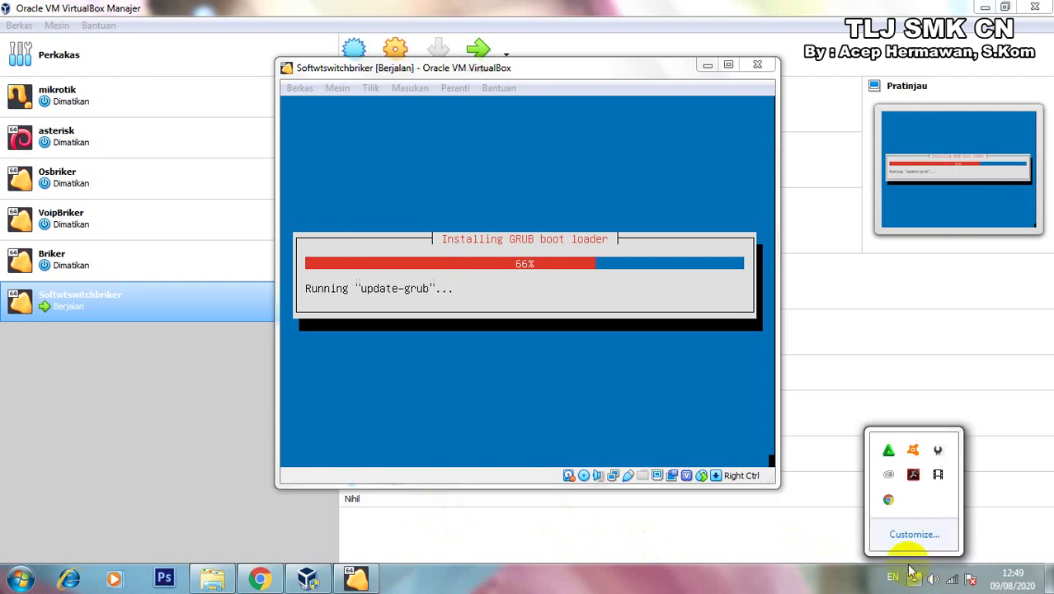
pyautogui.click(935, 481)
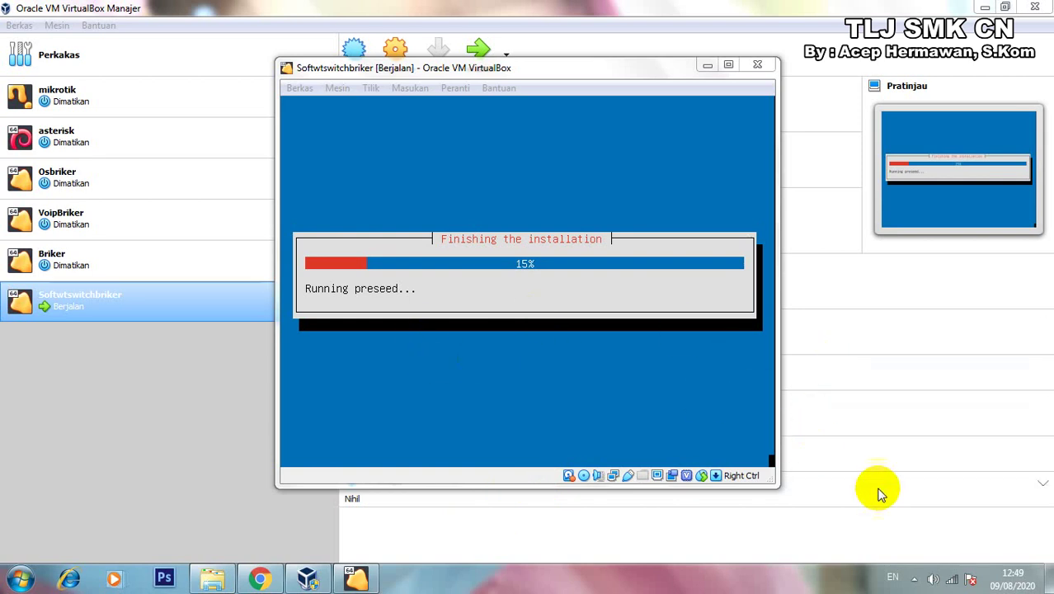
# Answer Yes to 'Is the system clock set to UTC?' in the VM console.
pyautogui.click(915, 578)
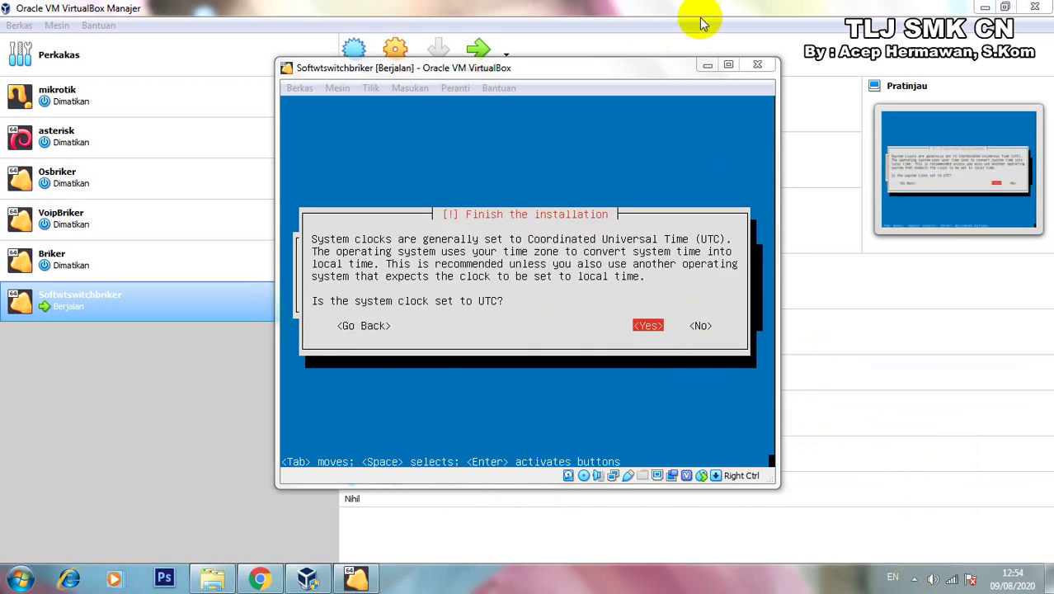
pyautogui.click(618, 70)
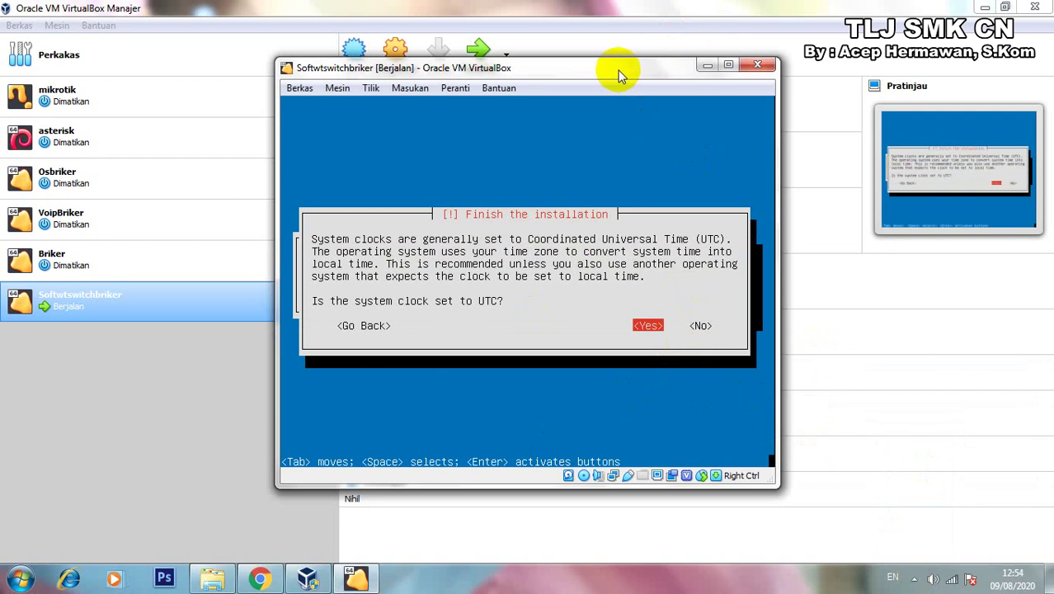
pyautogui.press('Return')
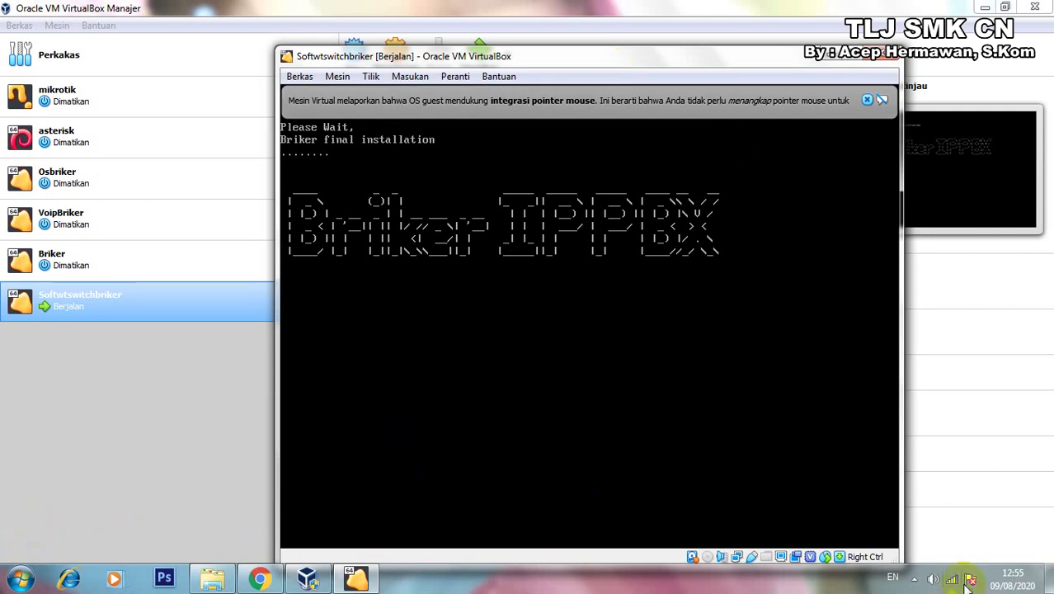
# Dismiss the guest integration notice and wait for Briker 2.1.1 to show 'ippbx login:'.
pyautogui.click(914, 579)
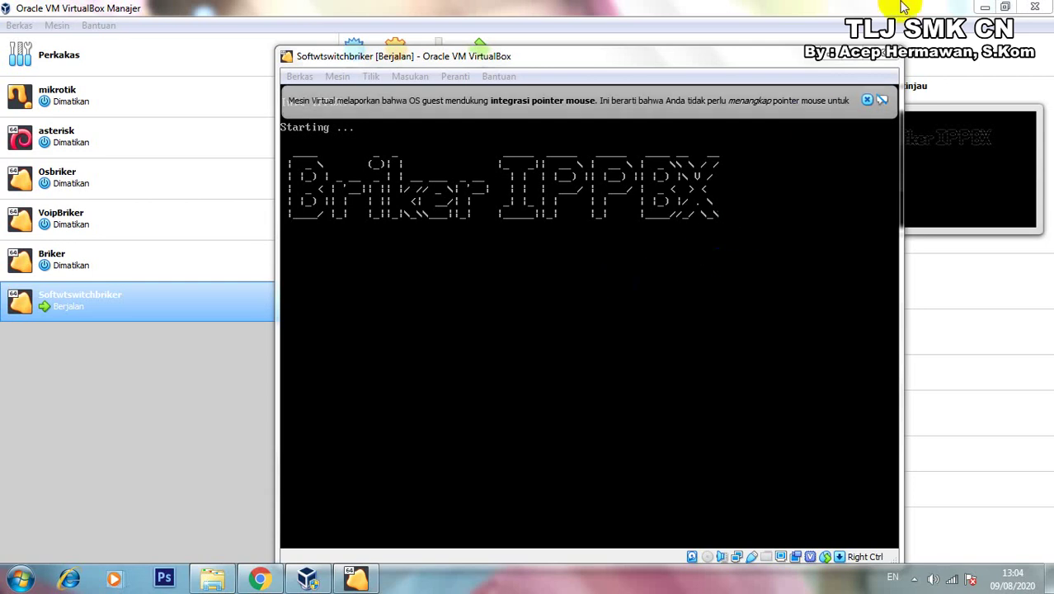
pyautogui.click(868, 99)
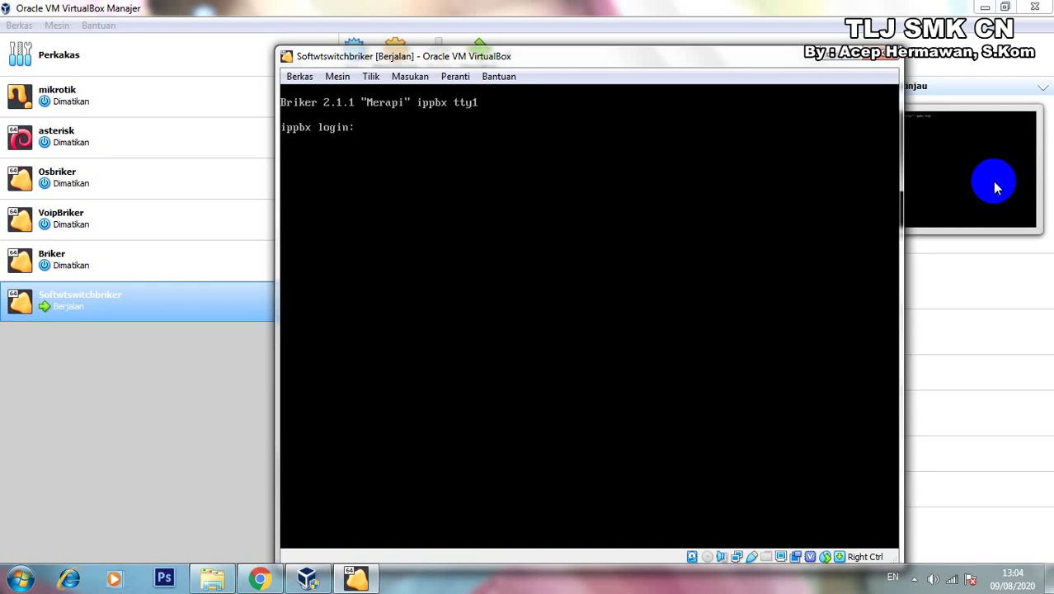
# Log in as root and run ip a, showing eth0 at 192.168.2.2/24.
pyautogui.write('root')
pyautogui.press('Return')
pyautogui.press('Return')
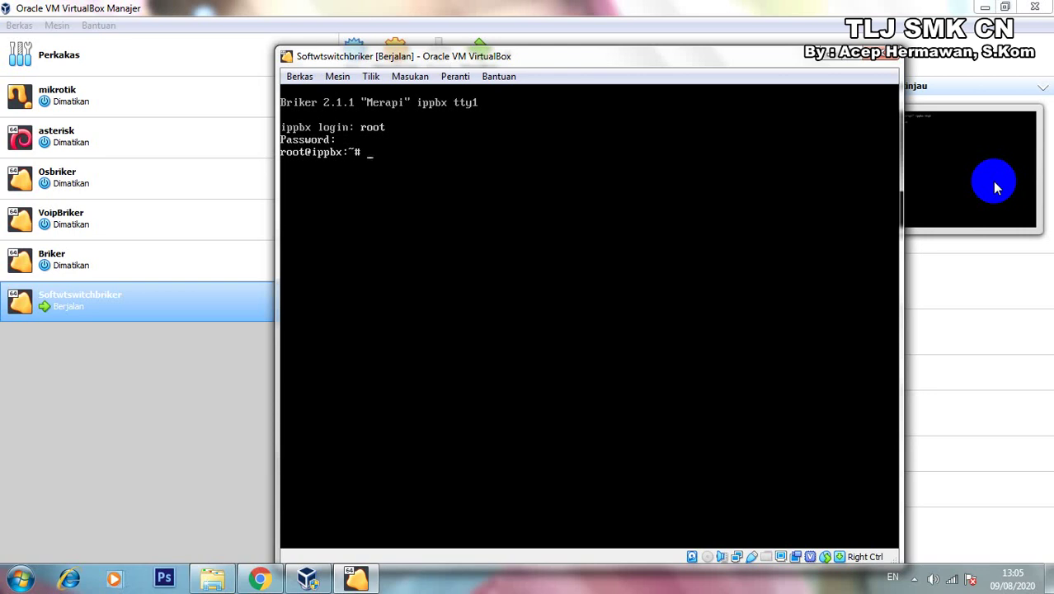
pyautogui.write('ip a')
pyautogui.press('Return')
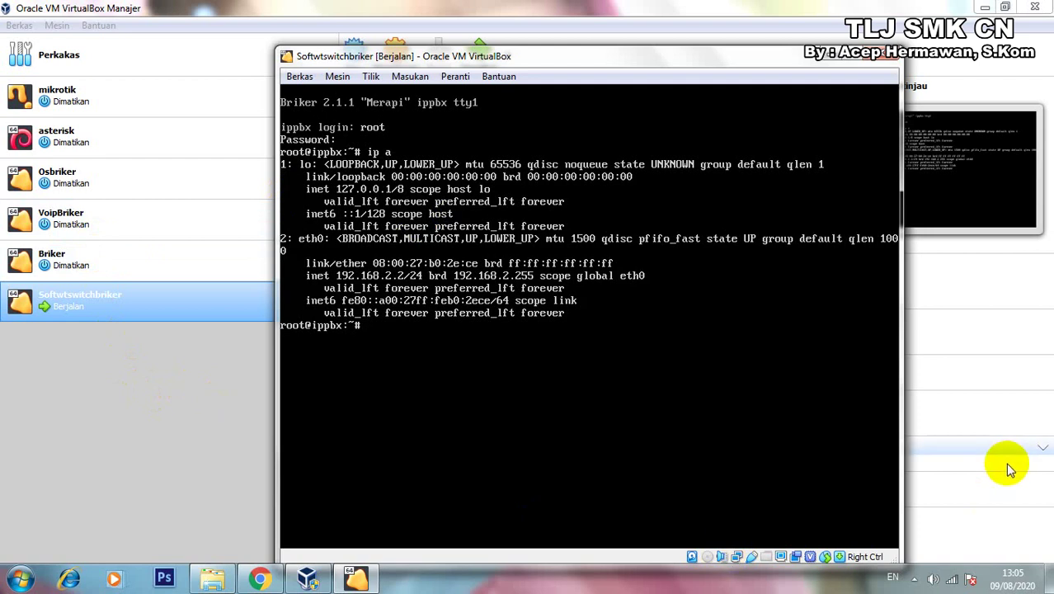
pyautogui.click(953, 581)
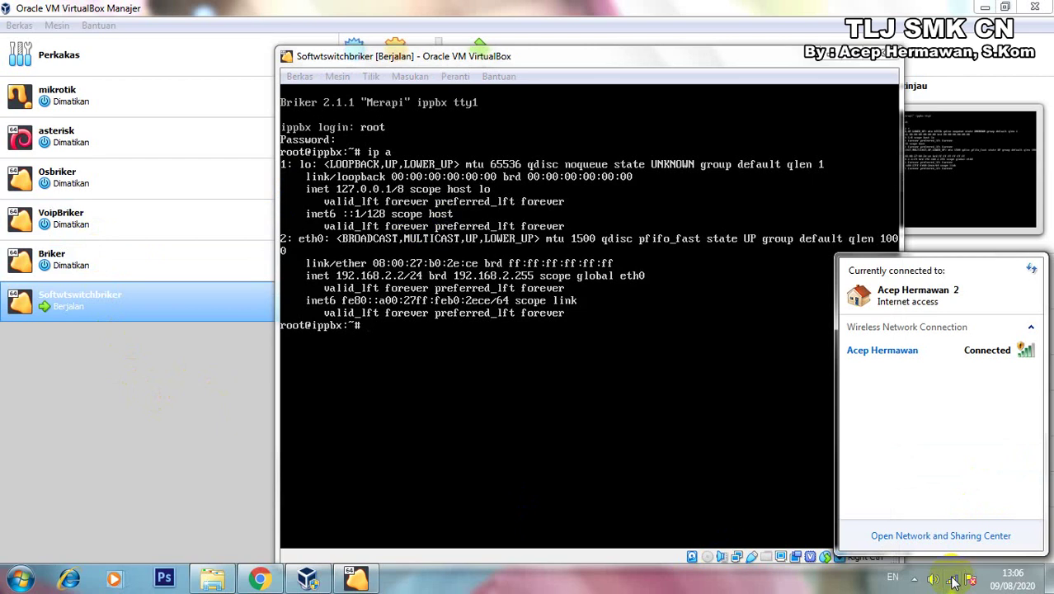
# Read the wireless connection's IPv4 address 192.168.43.224 and gateway 192.168.43.1, then close the dialogs.
pyautogui.rightClick(929, 356)
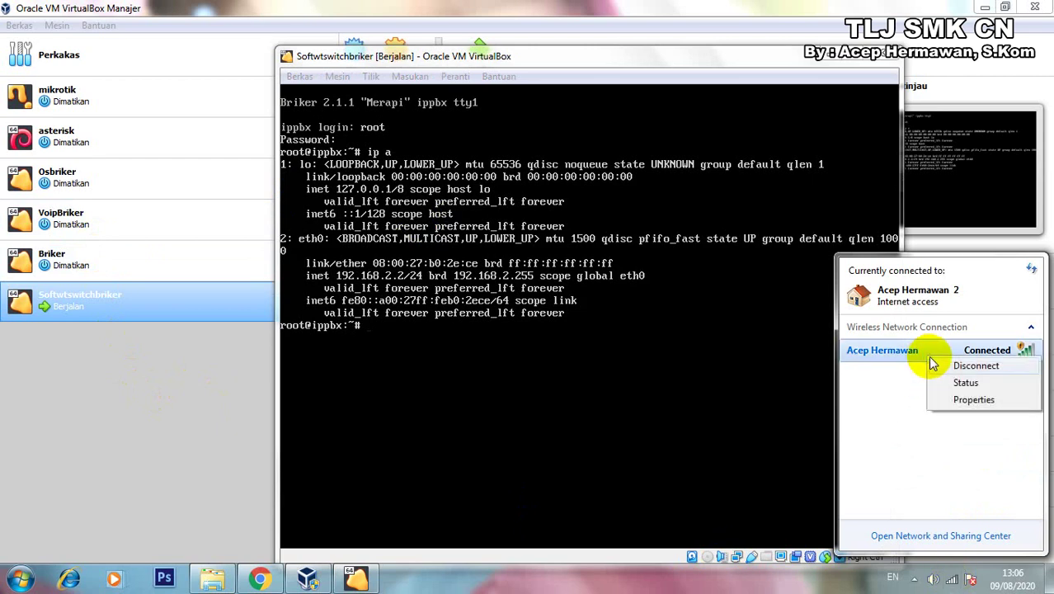
pyautogui.click(966, 385)
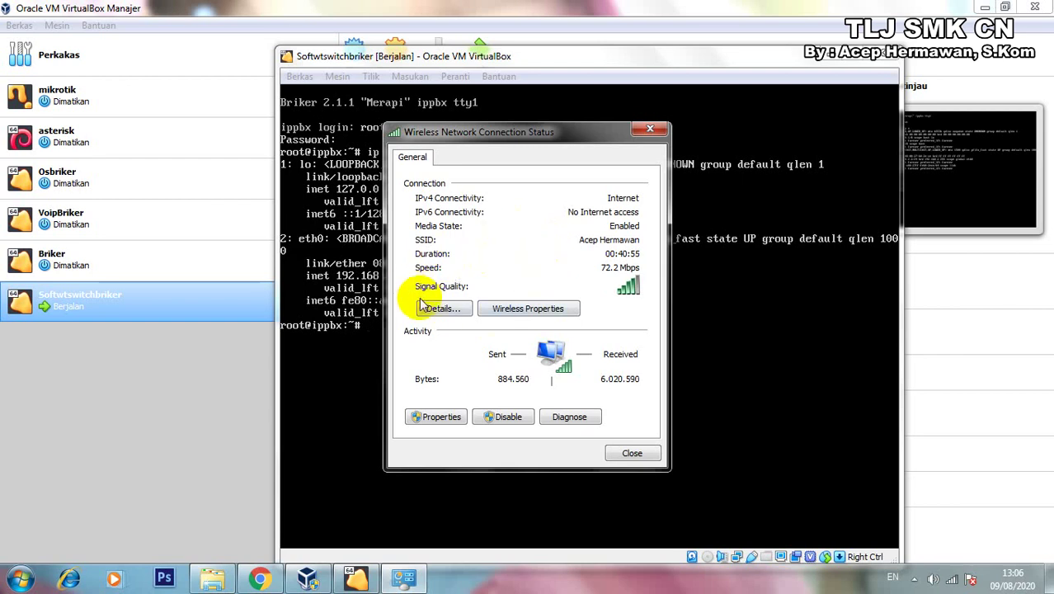
pyautogui.click(440, 314)
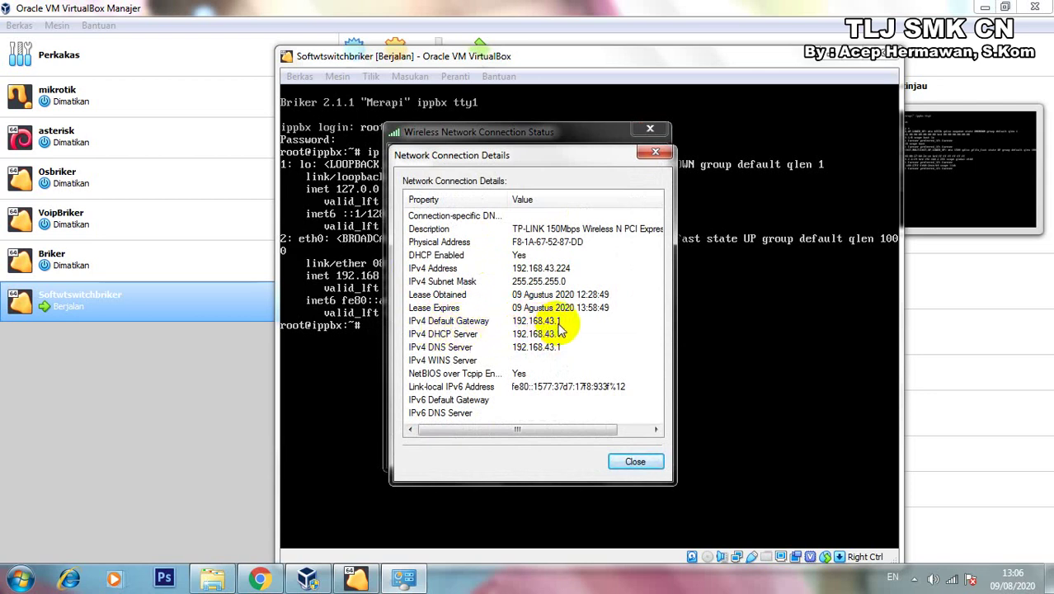
pyautogui.click(635, 464)
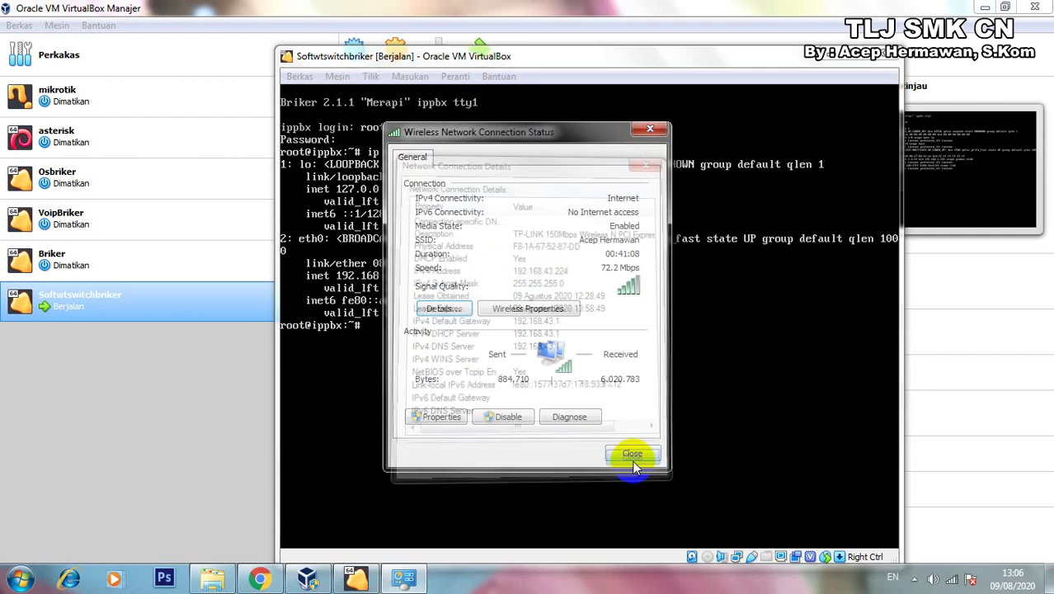
pyautogui.click(631, 452)
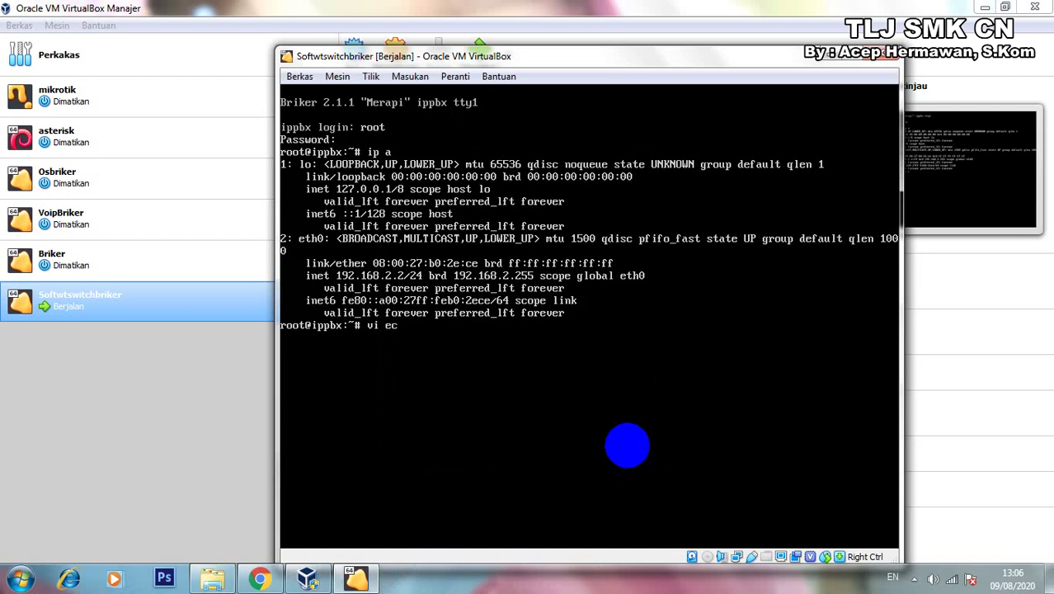
# Correct the command to 'vi /etc/network/interfaces' and run it.
pyautogui.press('BackSpace')
pyautogui.write('t')
pyautogui.press('BackSpace')
pyautogui.press('BackSpace')
pyautogui.write('/etc/network/inter')
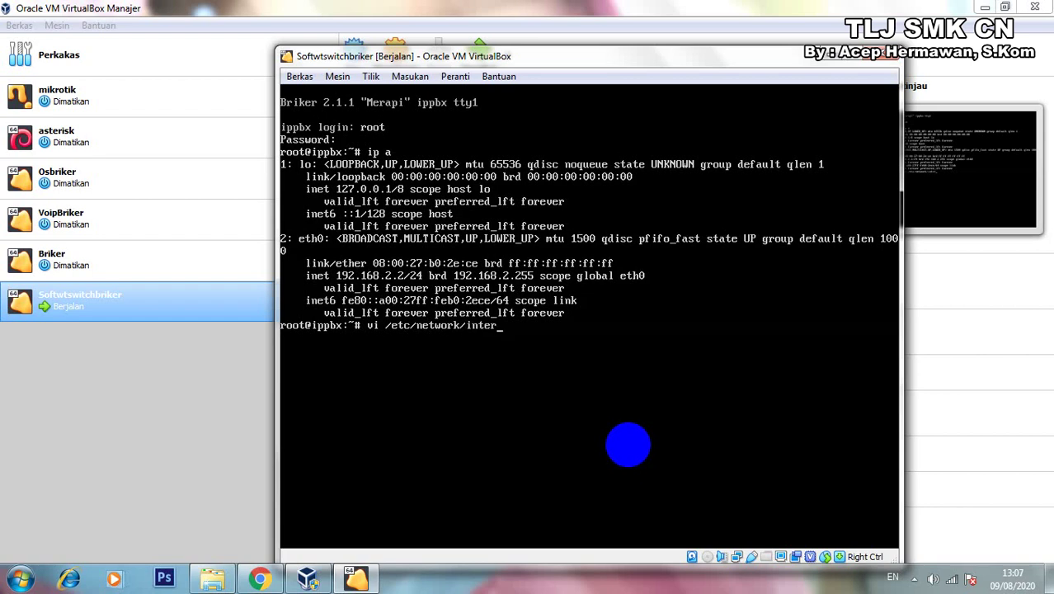
pyautogui.write('faces')
pyautogui.press('Return')
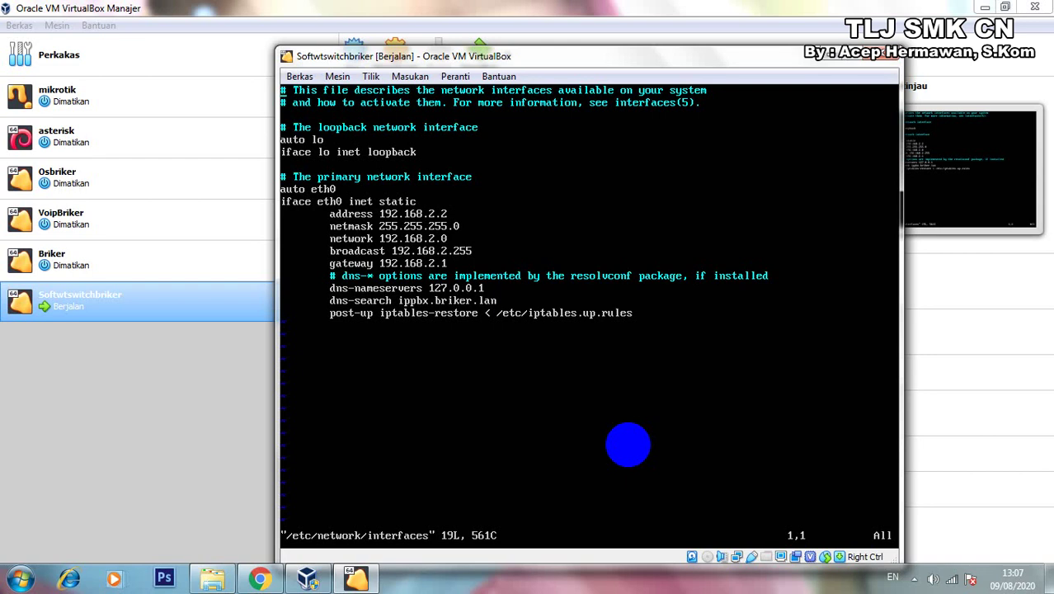
# In vi, remove the old 2 from the address and gateway octets and make the gateway 192.168.43.1.
pyautogui.press('Down')
pyautogui.press('Down')
pyautogui.press('Down')
pyautogui.press('Down')
pyautogui.press('Down')
pyautogui.press('Down')
pyautogui.press('Down')
pyautogui.press('Down')
pyautogui.press('Down')
pyautogui.press('Right')
pyautogui.press('Right')
pyautogui.press('Right')
pyautogui.press('Right')
pyautogui.press('Right')
pyautogui.press('Right')
pyautogui.press('Right')
pyautogui.press('Right')
pyautogui.press('Right')
pyautogui.press('Right')
pyautogui.press('Right')
pyautogui.press('Right')
pyautogui.press('Right')
pyautogui.press('Right')
pyautogui.press('Right')
pyautogui.press('Down')
pyautogui.press('i')
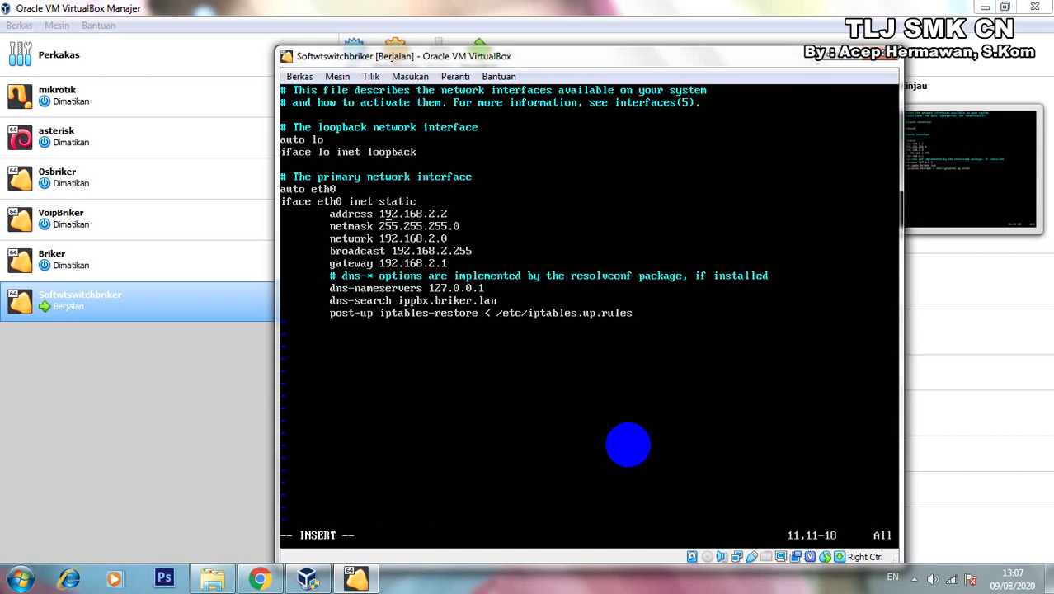
pyautogui.press('Right')
pyautogui.press('Right')
pyautogui.press('Right')
pyautogui.press('Right')
pyautogui.press('Right')
pyautogui.press('Right')
pyautogui.press('Right')
pyautogui.press('Right')
pyautogui.press('BackSpace')
pyautogui.press('Down')
pyautogui.press('Down')
pyautogui.press('BackSpace')
pyautogui.press('Left')
pyautogui.press('pagedown')
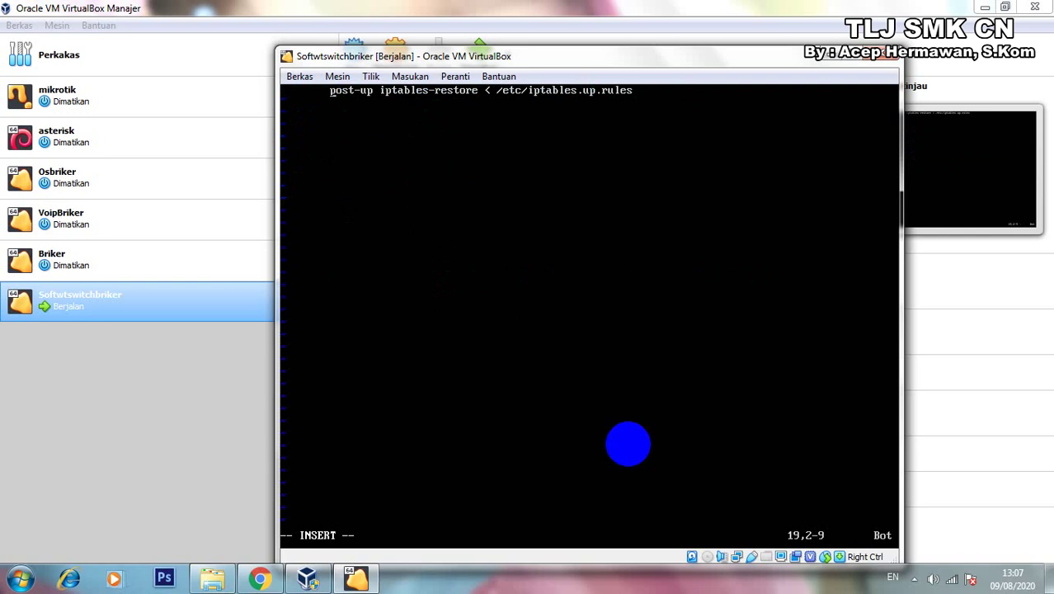
pyautogui.press('Up')
pyautogui.press('Up')
pyautogui.press('Up')
pyautogui.press('Up')
pyautogui.press('Up')
pyautogui.press('Up')
pyautogui.press('Up')
pyautogui.press('Up')
pyautogui.press('Up')
pyautogui.press('Up')
pyautogui.press('Up')
pyautogui.press('Up')
pyautogui.press('Up')
pyautogui.press('Up')
pyautogui.press('Up')
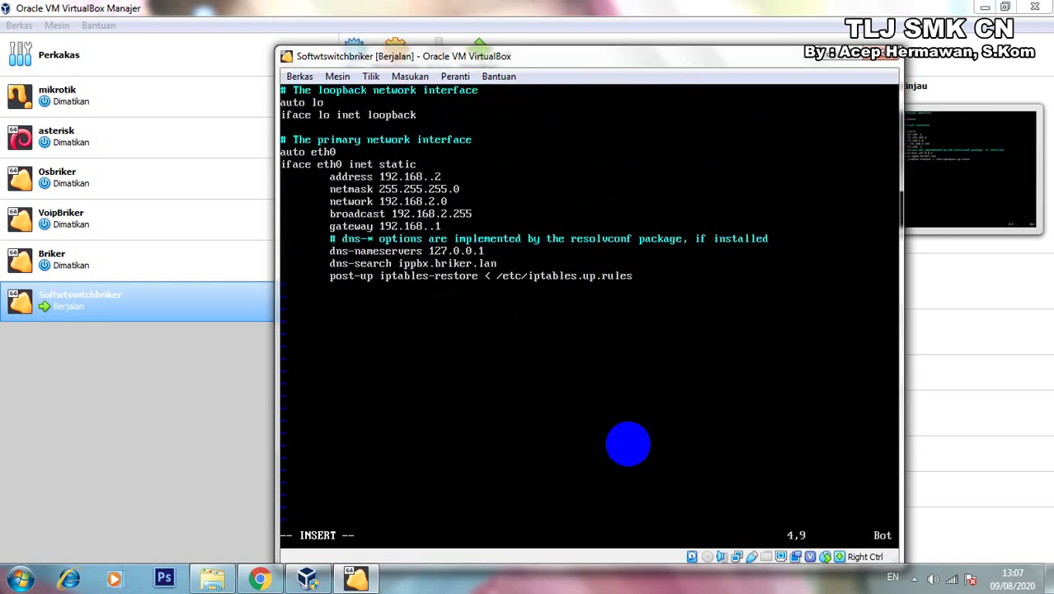
pyautogui.press('Down')
pyautogui.press('Down')
pyautogui.press('Down')
pyautogui.press('Down')
pyautogui.press('Down')
pyautogui.press('Down')
pyautogui.press('Down')
pyautogui.press('Down')
pyautogui.press('Down')
pyautogui.press('Down')
pyautogui.press('Right')
pyautogui.press('Right')
pyautogui.press('Right')
pyautogui.press('Right')
pyautogui.press('Right')
pyautogui.press('Right')
pyautogui.press('Right')
pyautogui.press('Right')
pyautogui.press('Right')
pyautogui.press('Right')
pyautogui.press('Right')
pyautogui.press('Right')
pyautogui.press('Right')
pyautogui.press('Right')
pyautogui.press('Right')
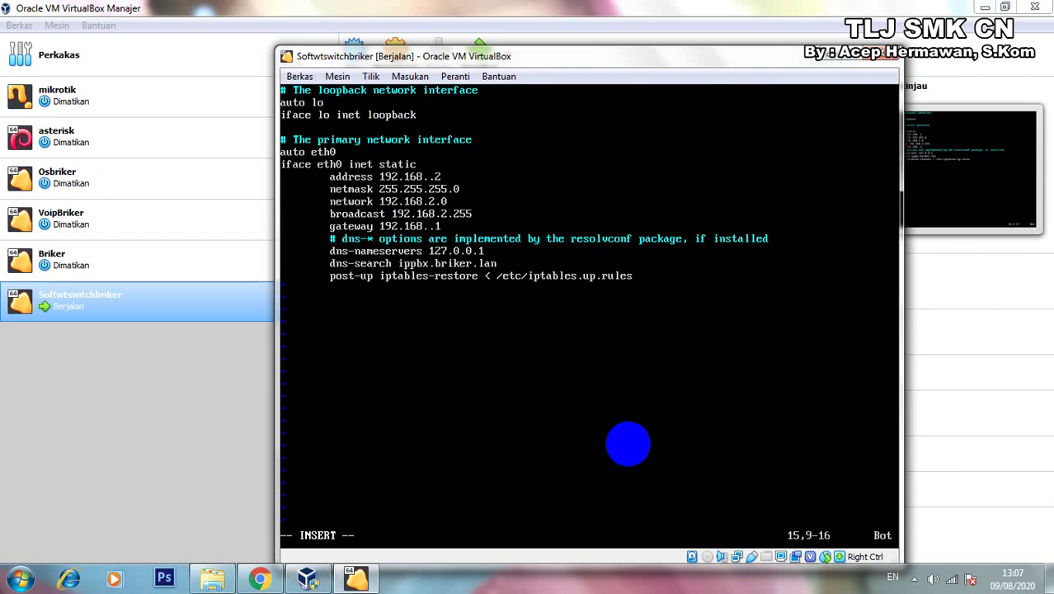
pyautogui.press('Right')
pyautogui.write('43')
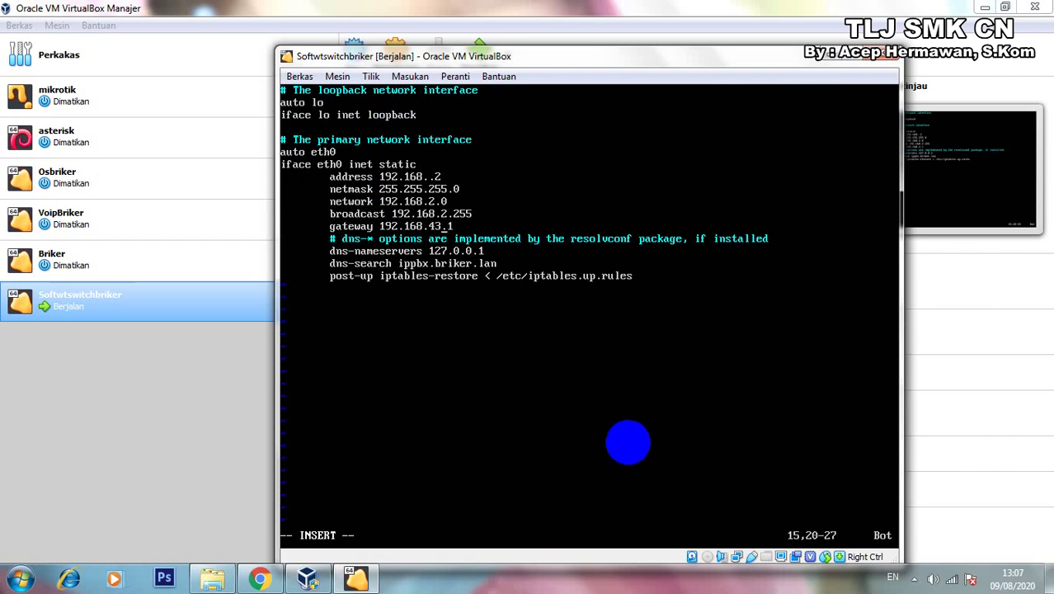
# Change the broadcast, network and address octets to 43, exit insert mode and enter :wq.
pyautogui.press('Up')
pyautogui.press('Right')
pyautogui.press('BackSpace')
pyautogui.write('43')
pyautogui.press('Up')
pyautogui.press('Left')
pyautogui.press('Left')
pyautogui.press('BackSpace')
pyautogui.write('43')
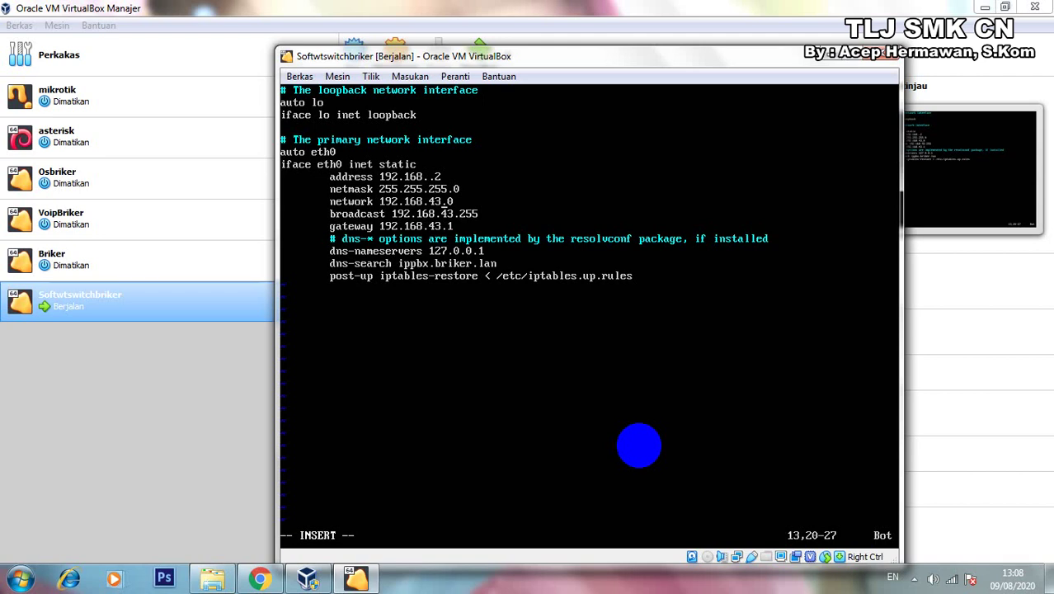
pyautogui.press('Up')
pyautogui.press('Up')
pyautogui.press('Left')
pyautogui.write('43')
pyautogui.press('Right')
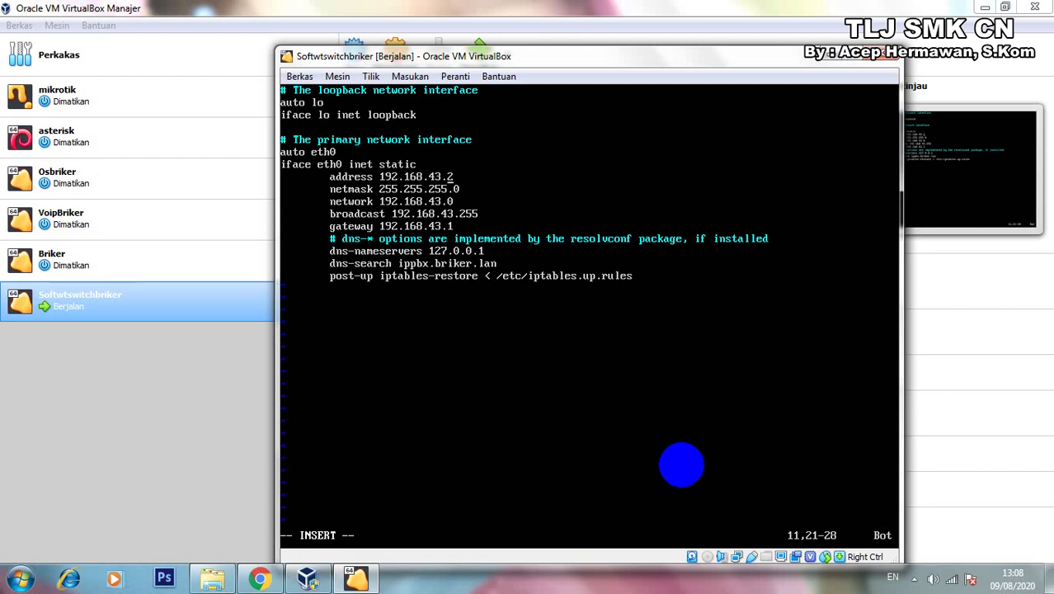
pyautogui.press('Escape')
pyautogui.write(':')
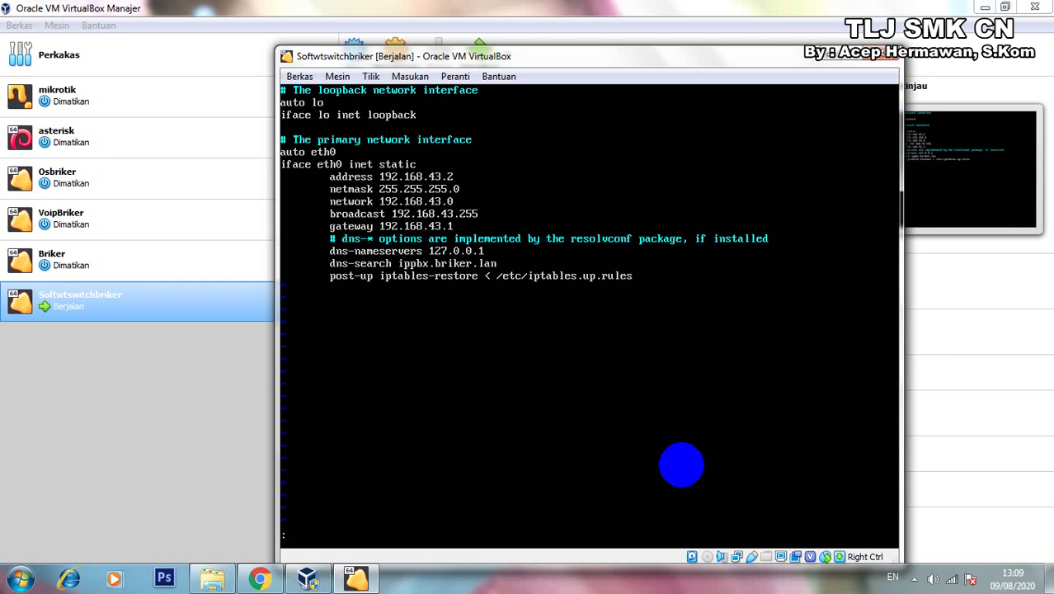
pyautogui.write('wq')
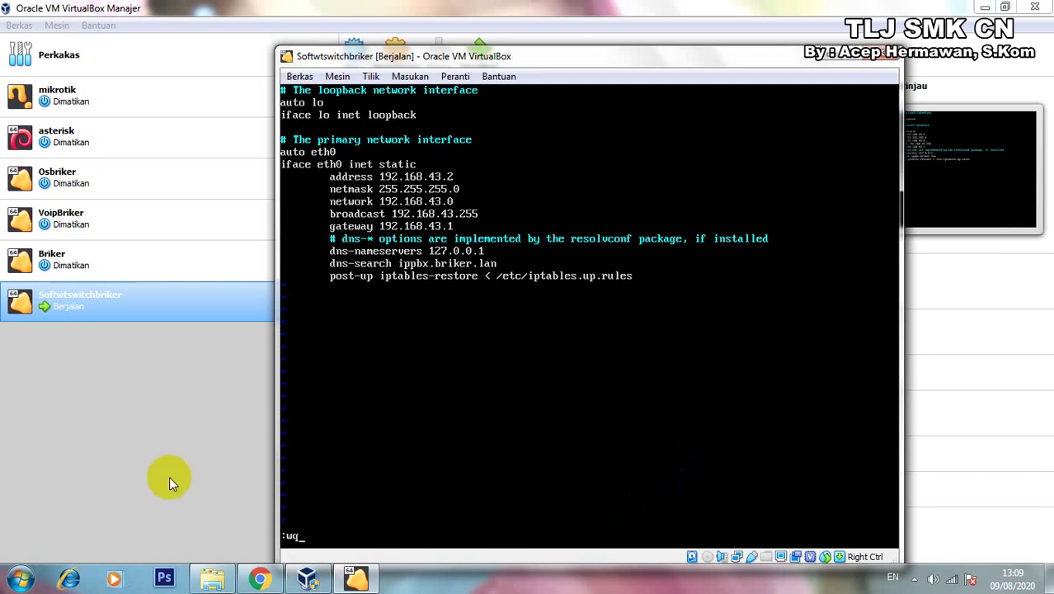
# Bring up the Windows Start menu's program search box.
pyautogui.click(23, 580)
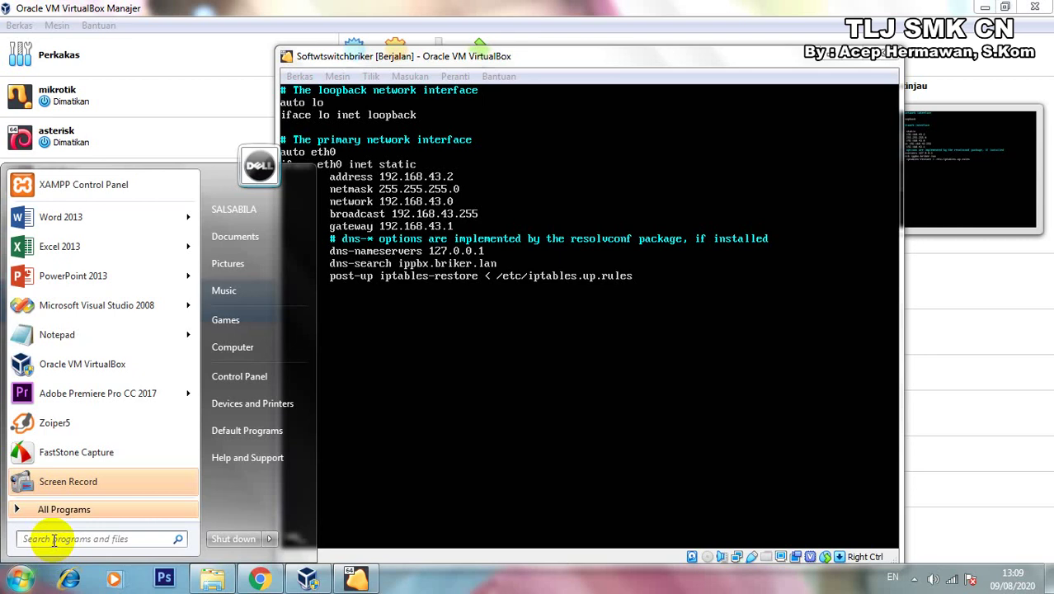
pyautogui.click(54, 540)
# Use the on-screen keyboard to add ! and run :wq! to force-save the interfaces file.
pyautogui.write('osk')
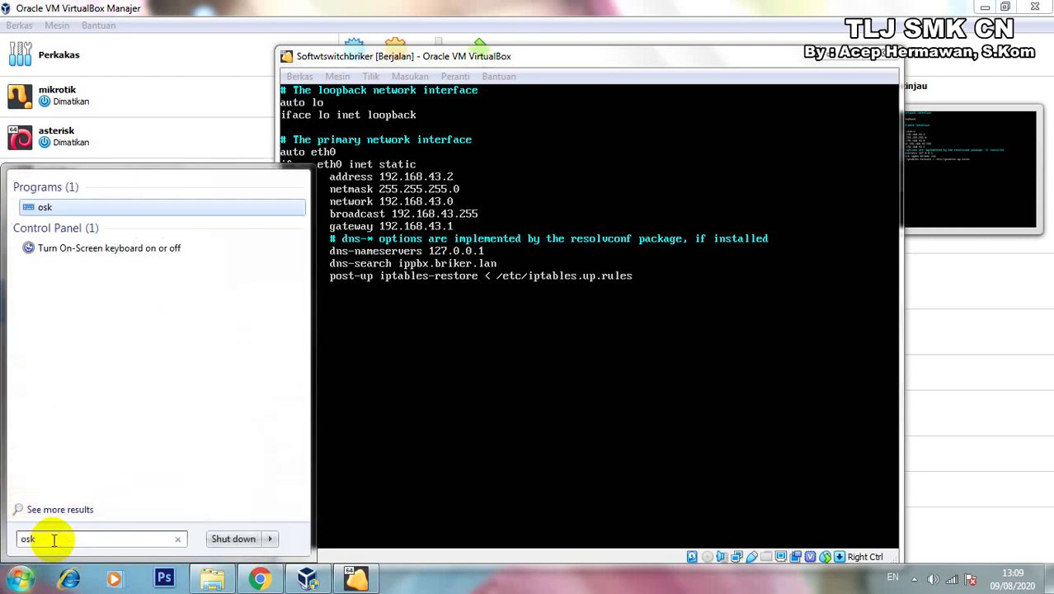
pyautogui.press('Return')
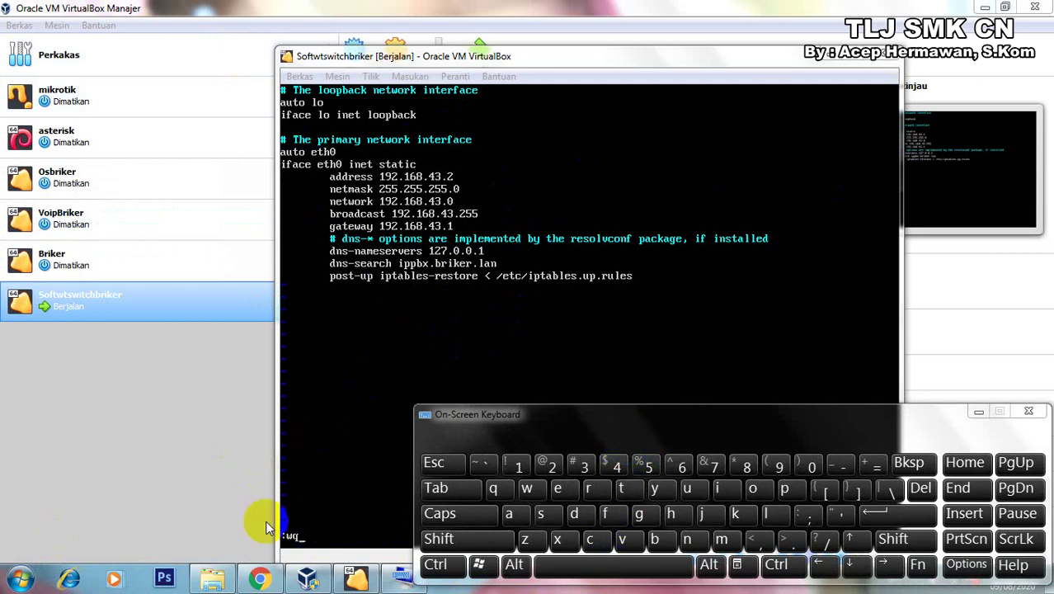
pyautogui.click(353, 62)
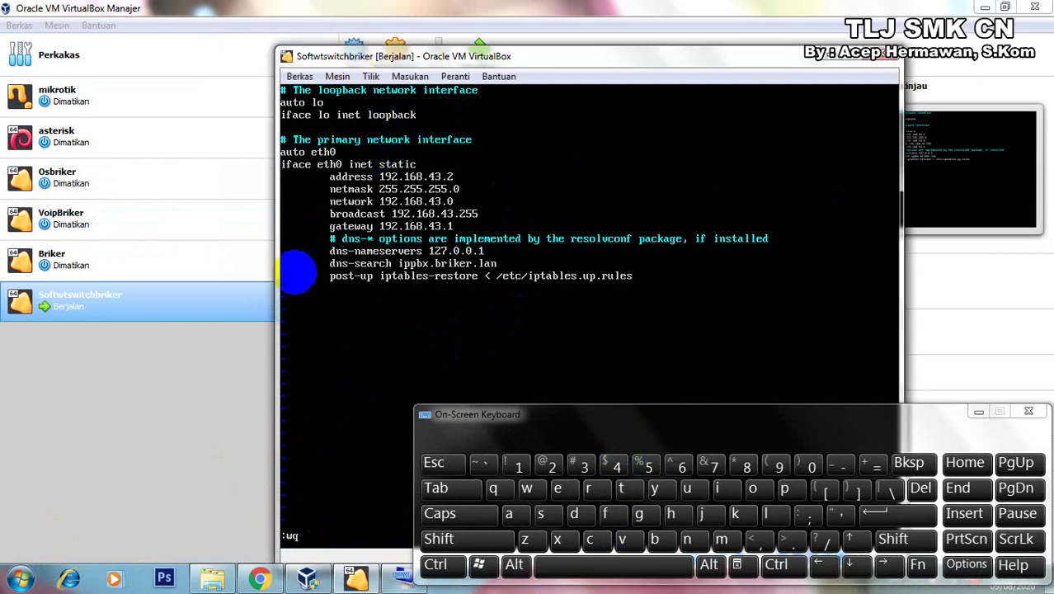
pyautogui.click(460, 537)
pyautogui.click(513, 466)
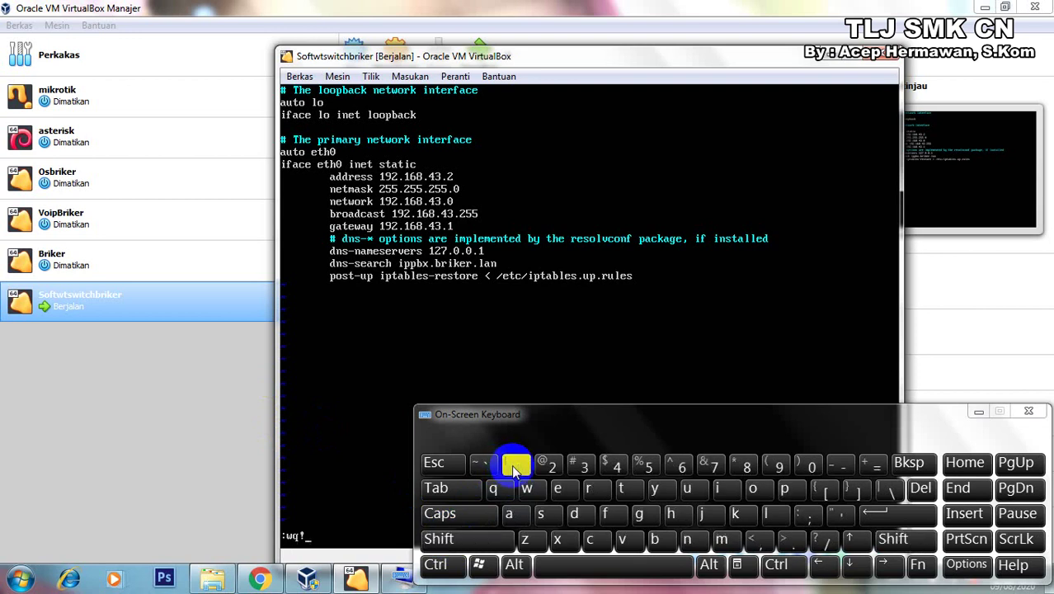
pyautogui.click(978, 411)
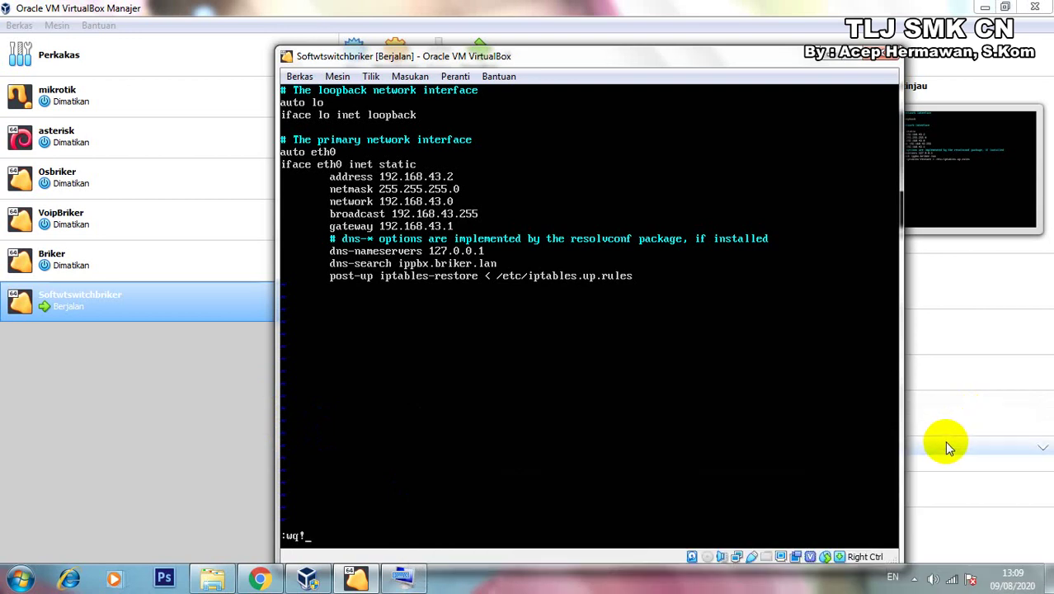
pyautogui.press('Return')
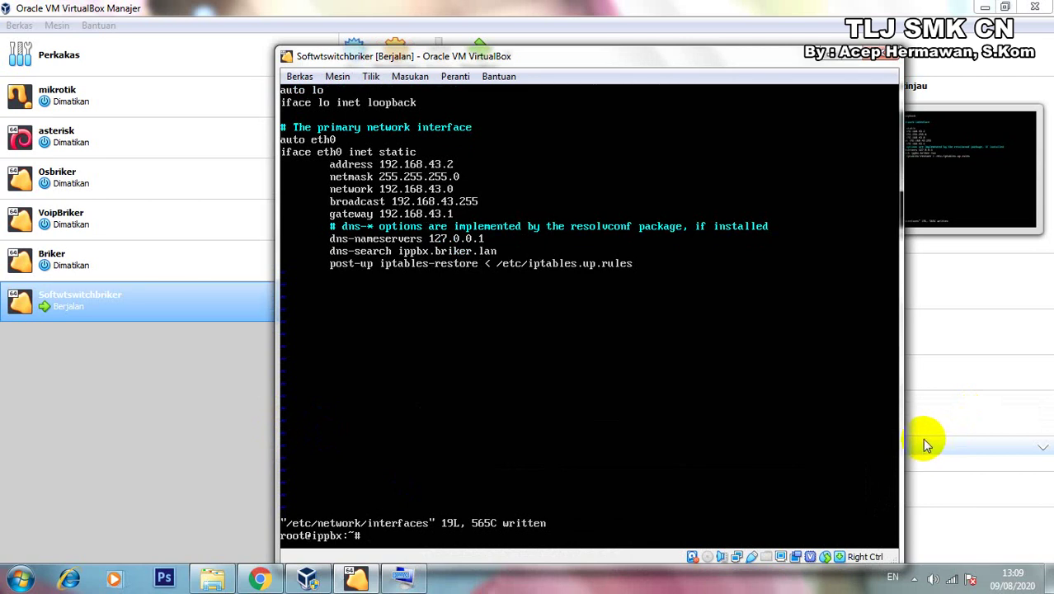
# Restart networking with /etc/init.d/networking restart and confirm via ip a that eth0 has 192.168.43.2/24.
pyautogui.write('/e')
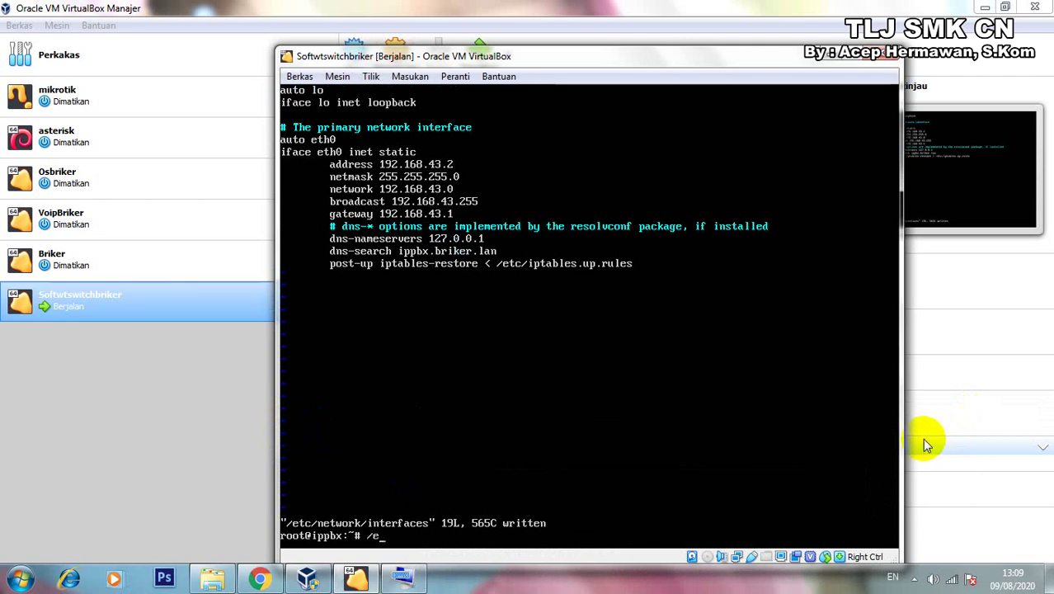
pyautogui.write('tc/init.d')
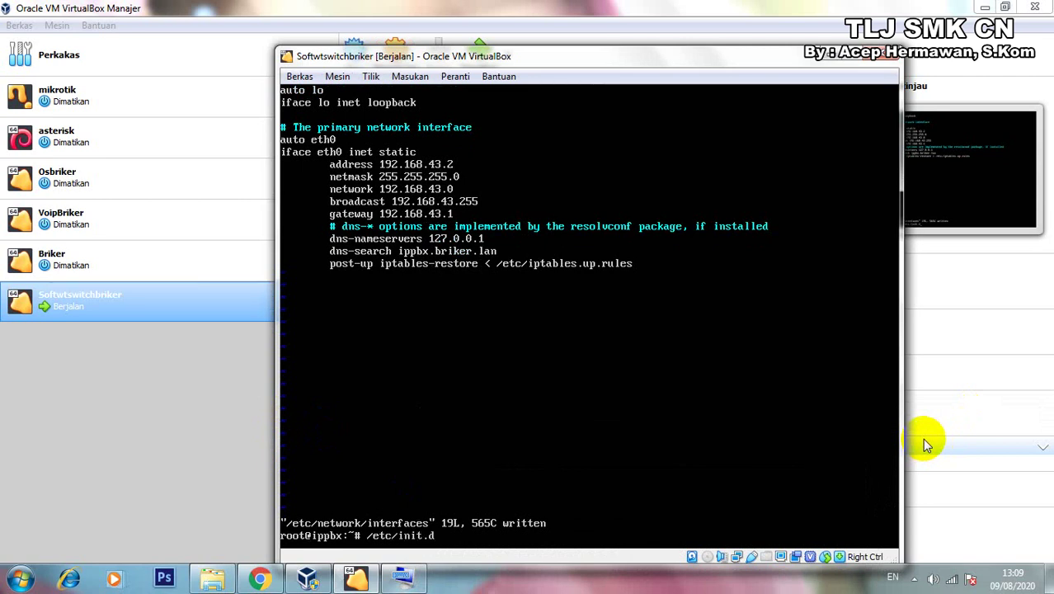
pyautogui.write('/networking res')
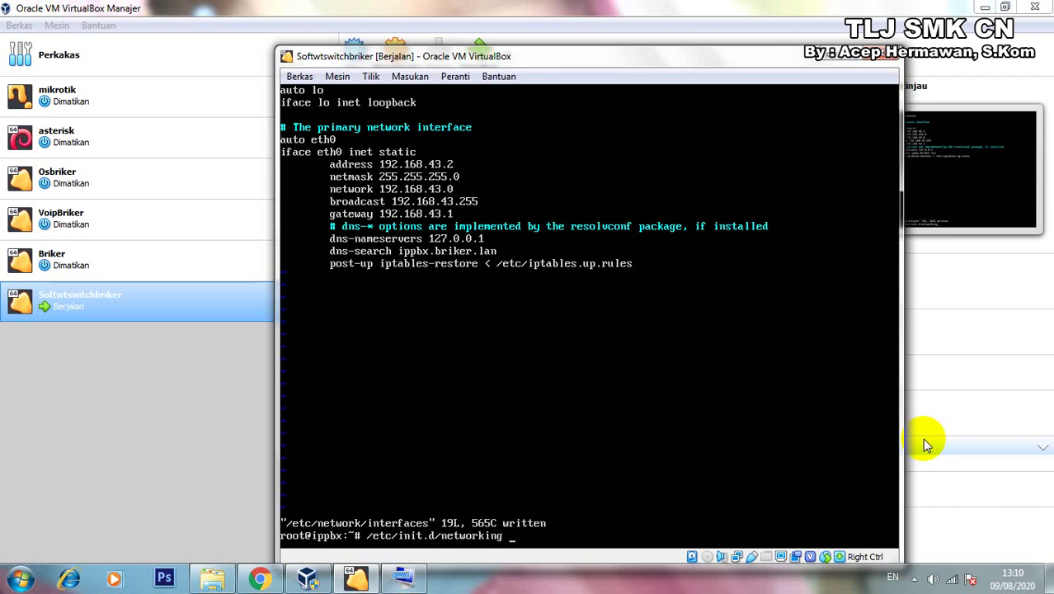
pyautogui.write('tart')
pyautogui.press('Return')
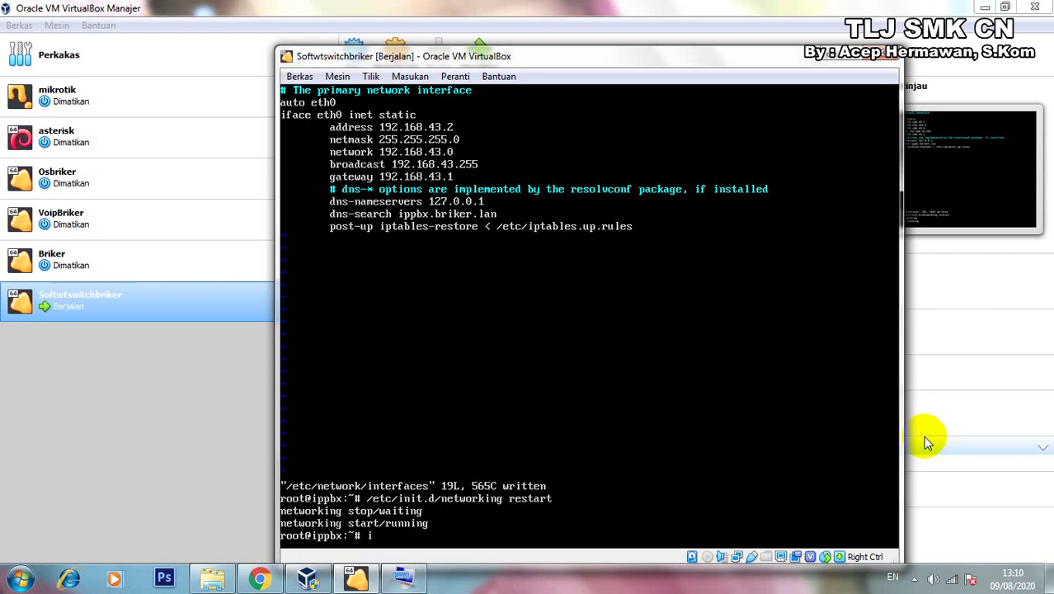
pyautogui.write('p a')
pyautogui.press('Return')
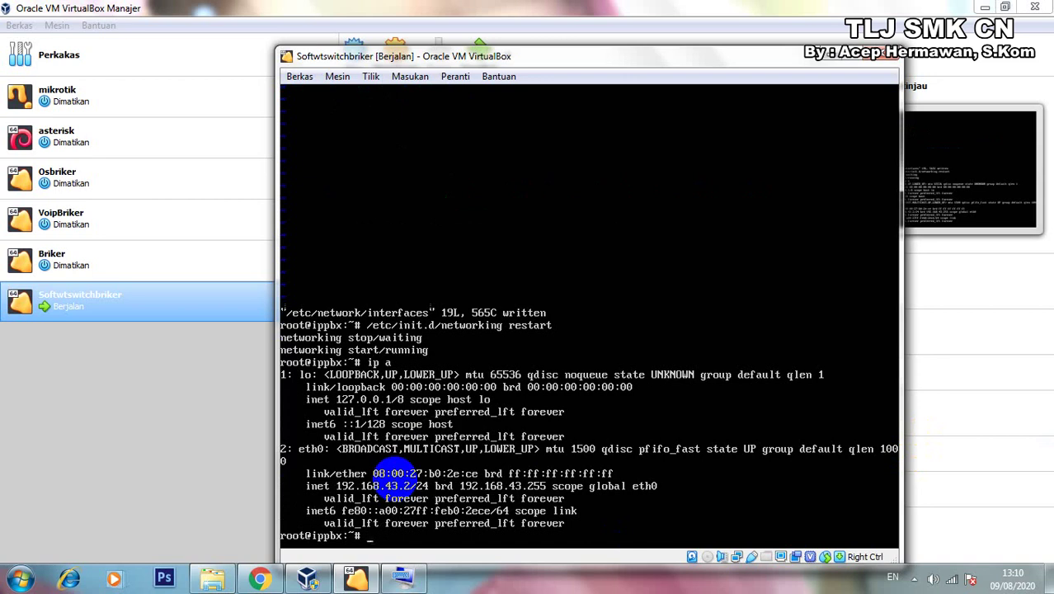
pyautogui.click(20, 579)
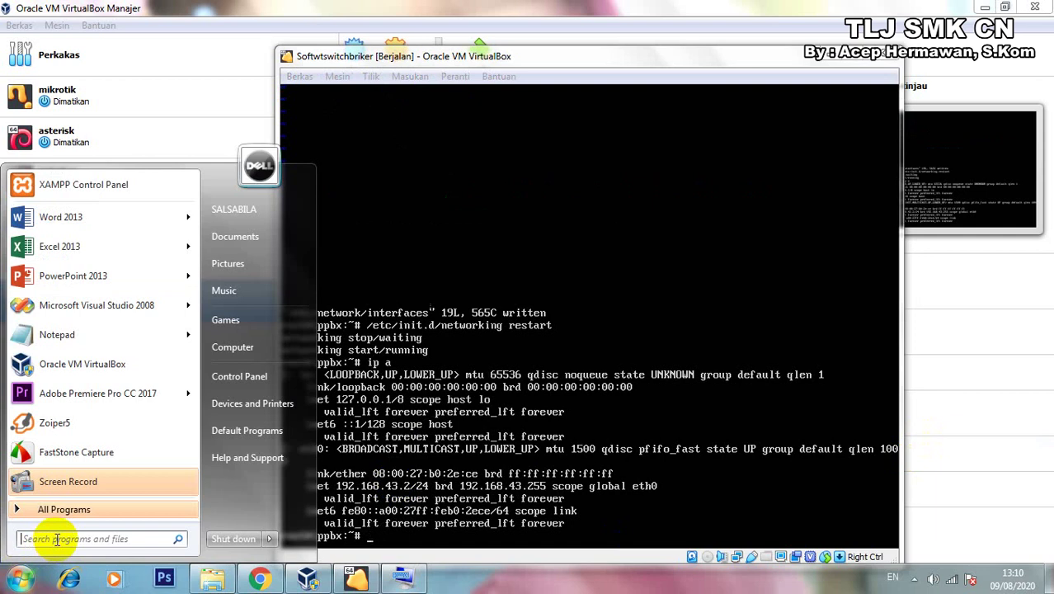
# Ping 192.168.43.2 from Command Prompt with 0% loss, then close it and return to the VM.
pyautogui.write('cmd')
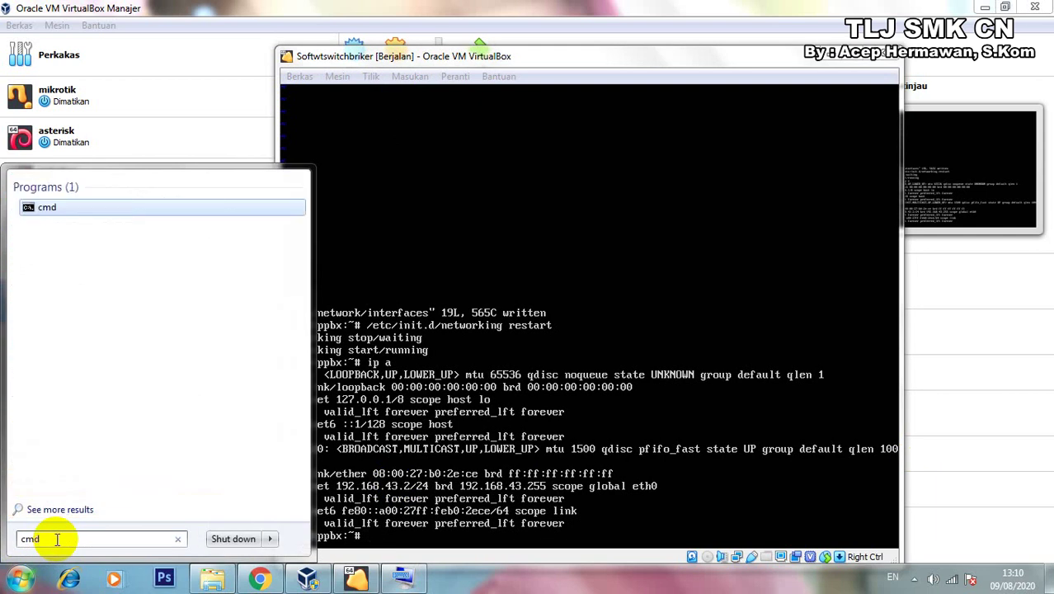
pyautogui.press('Return')
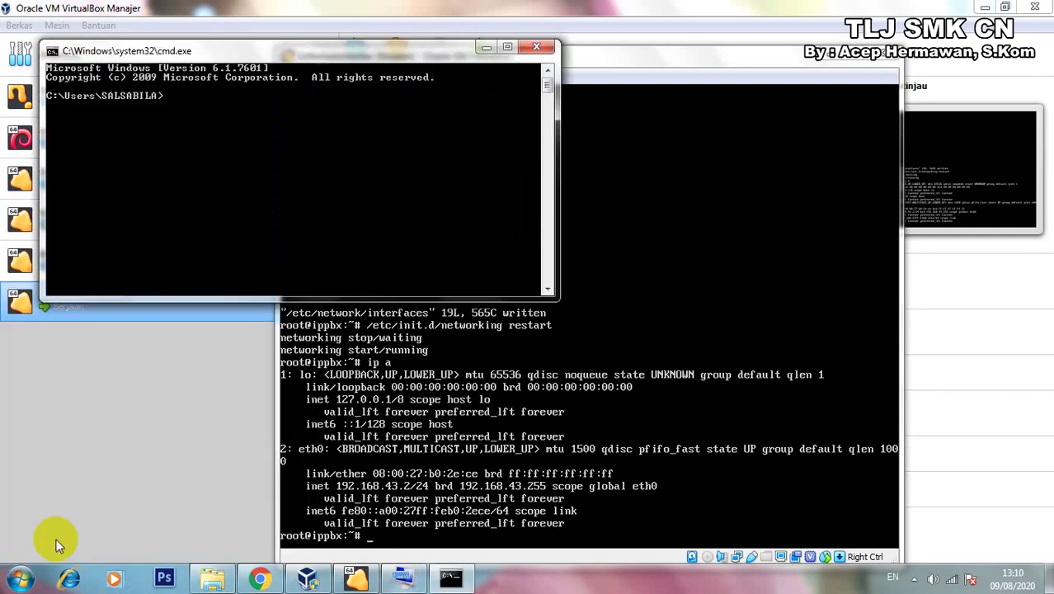
pyautogui.write('ping 192.168')
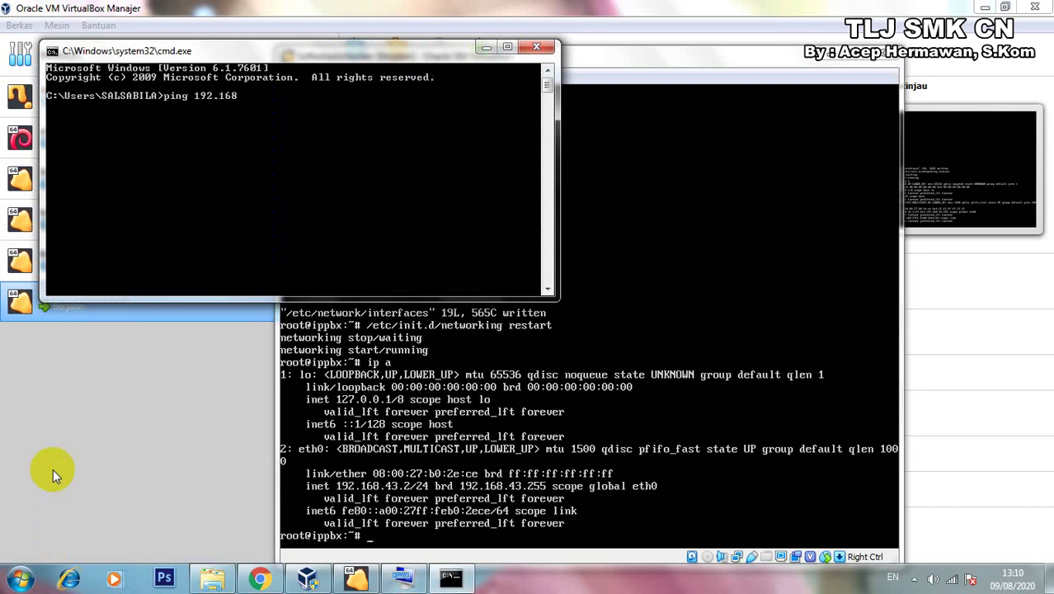
pyautogui.write('.43.2')
pyautogui.press('Return')
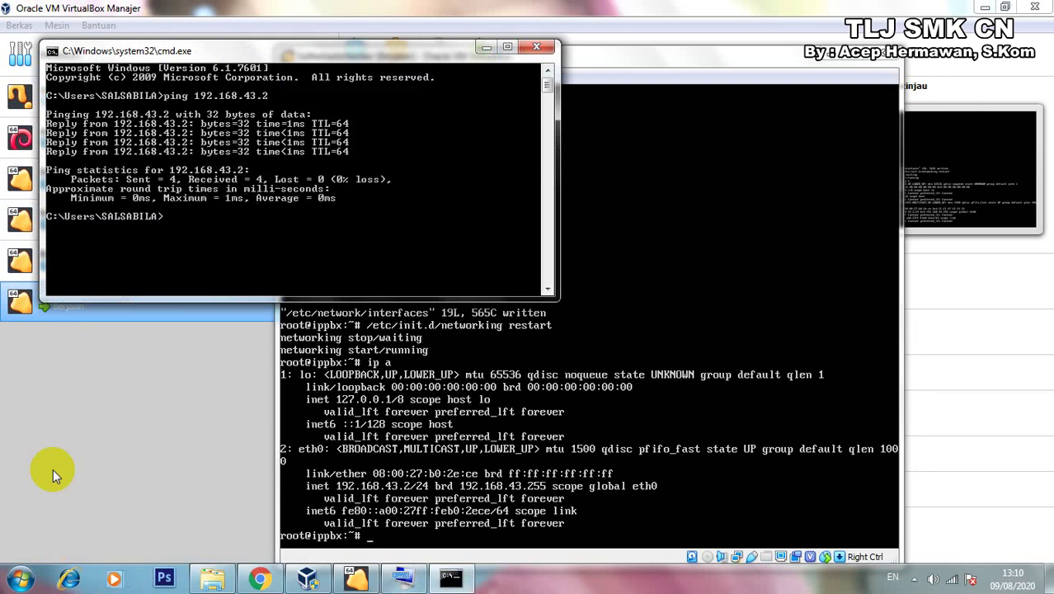
pyautogui.click(536, 47)
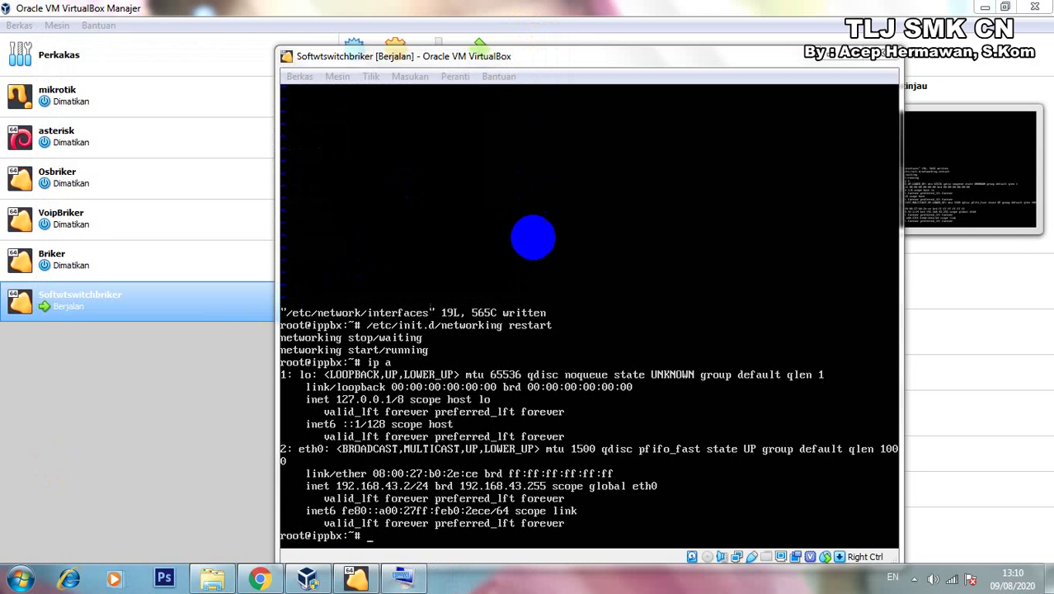
pyautogui.click(294, 452)
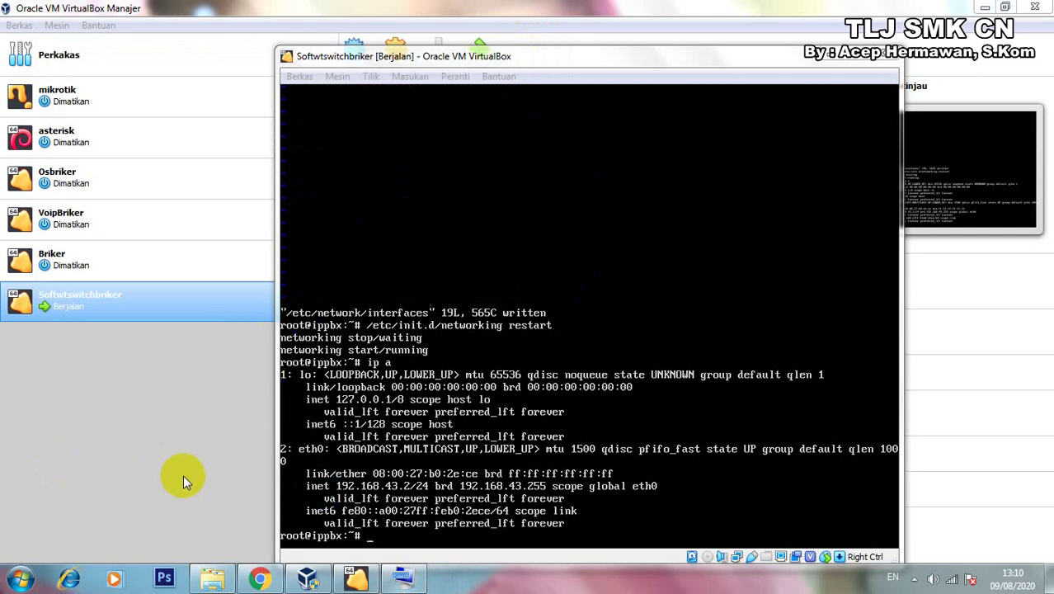
# Load 192.168.43.2 in Chrome and proceed past the certificate warning to the Briker login page.
pyautogui.click(259, 579)
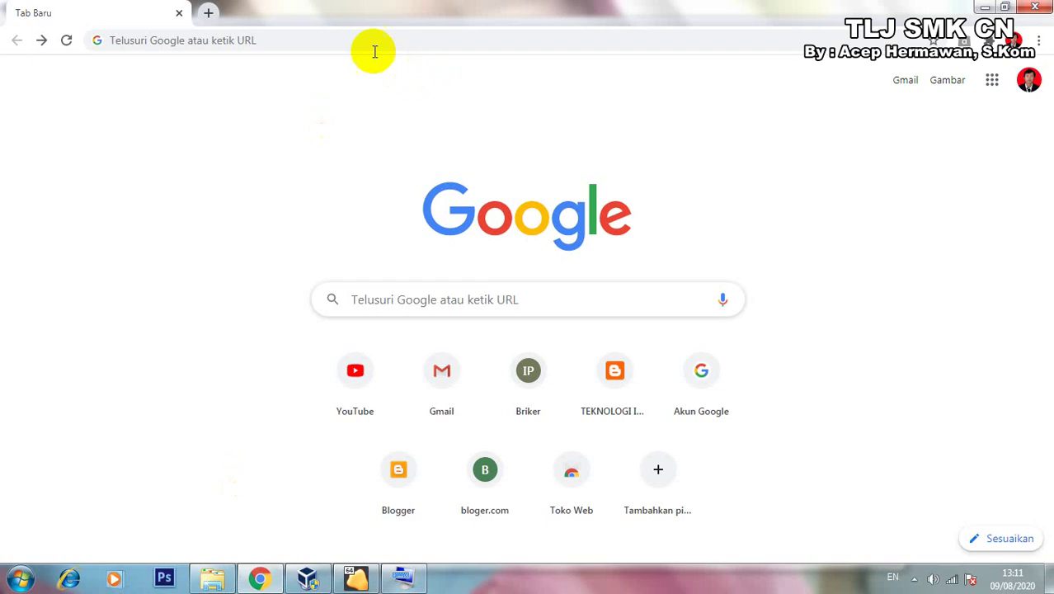
pyautogui.click(308, 42)
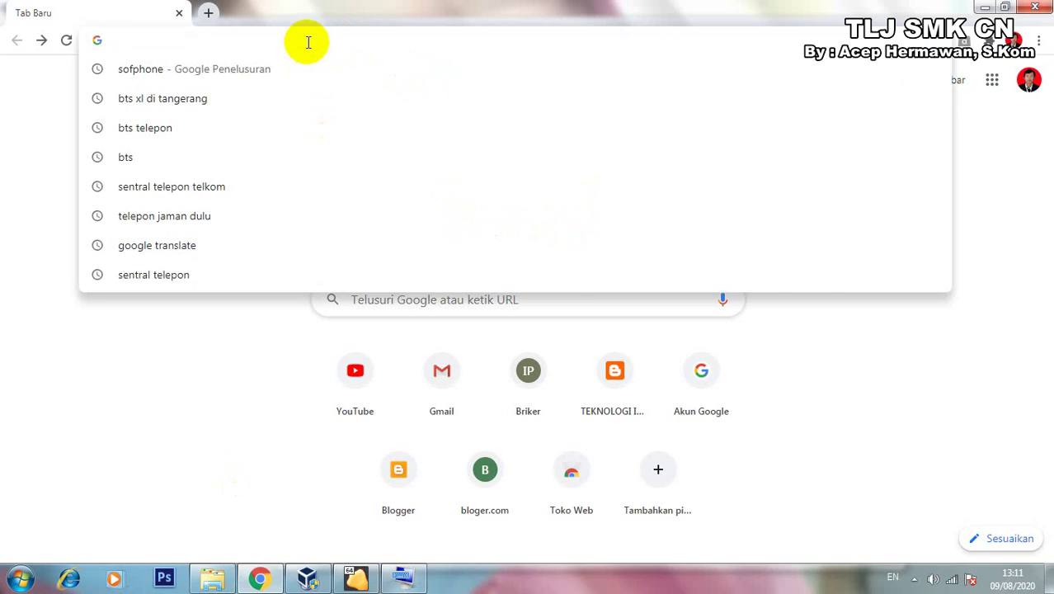
pyautogui.write('1')
pyautogui.click(308, 41)
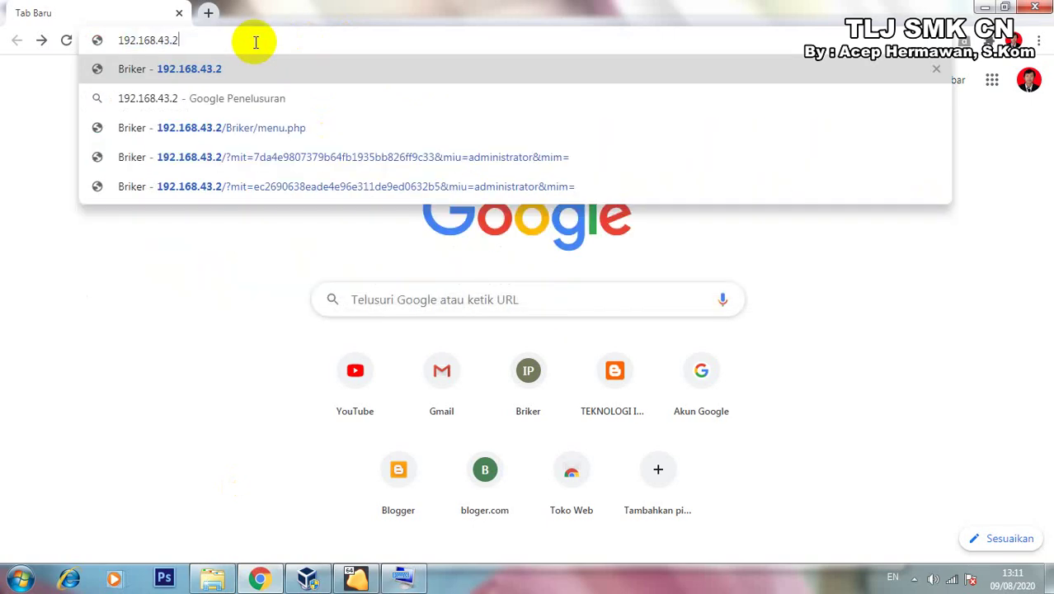
pyautogui.press('Return')
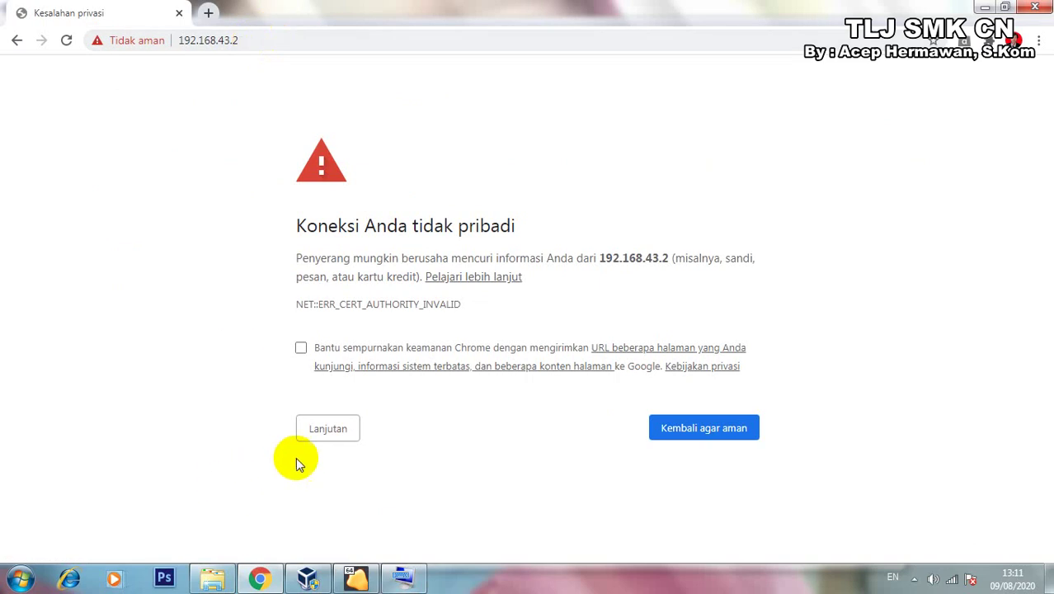
pyautogui.click(334, 430)
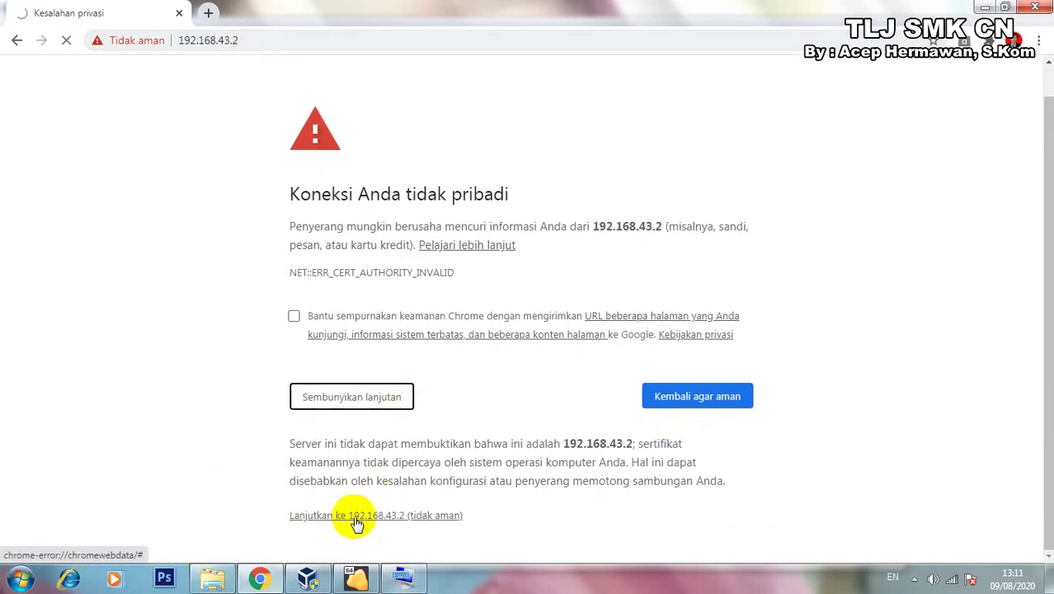
pyautogui.click(395, 518)
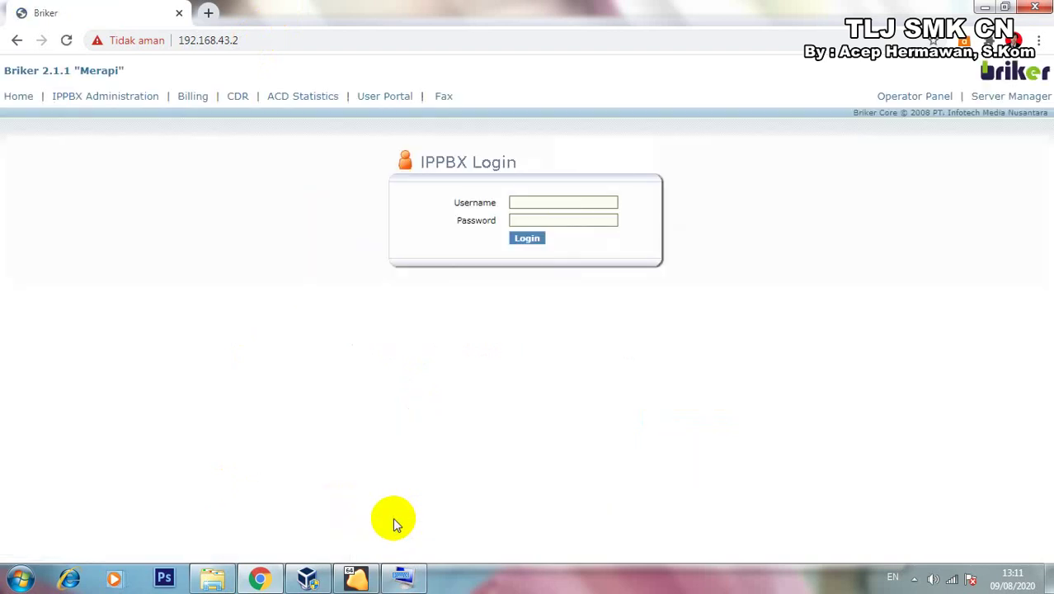
# Log in with the saved administrator username and the account password.
pyautogui.click(528, 203)
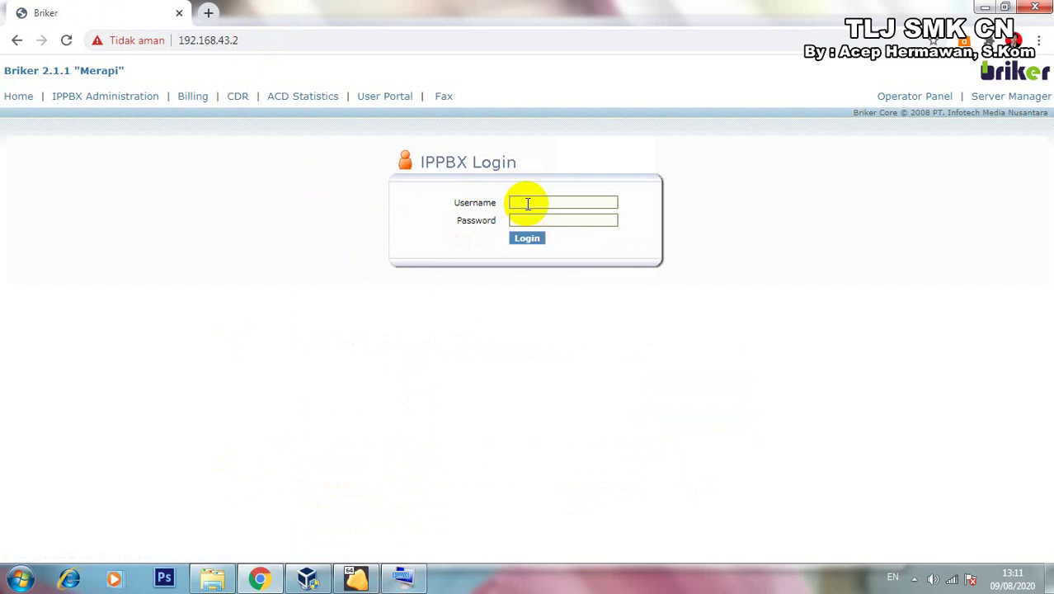
pyautogui.click(528, 203)
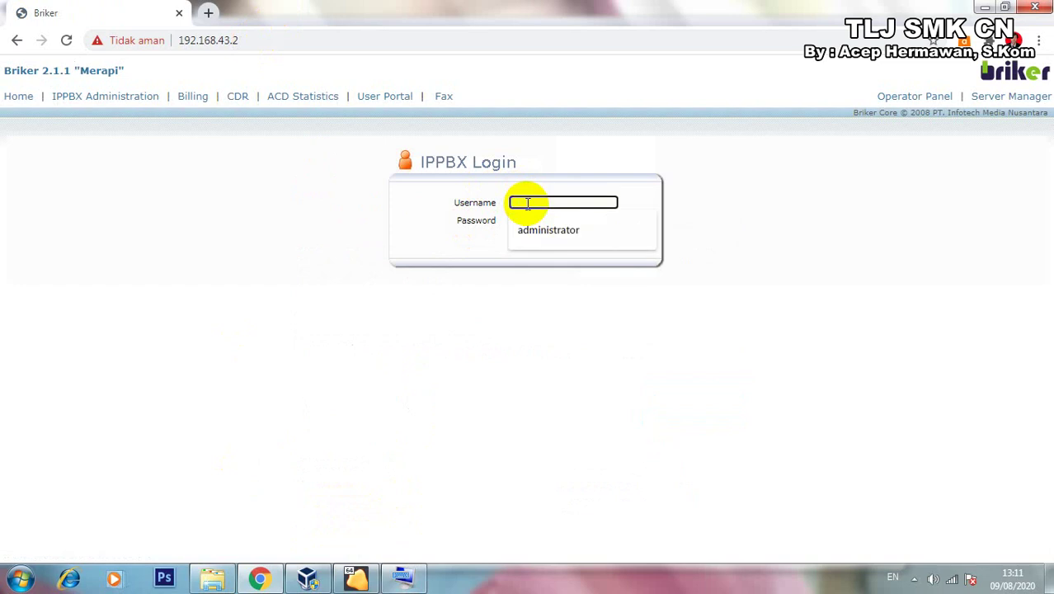
pyautogui.click(538, 229)
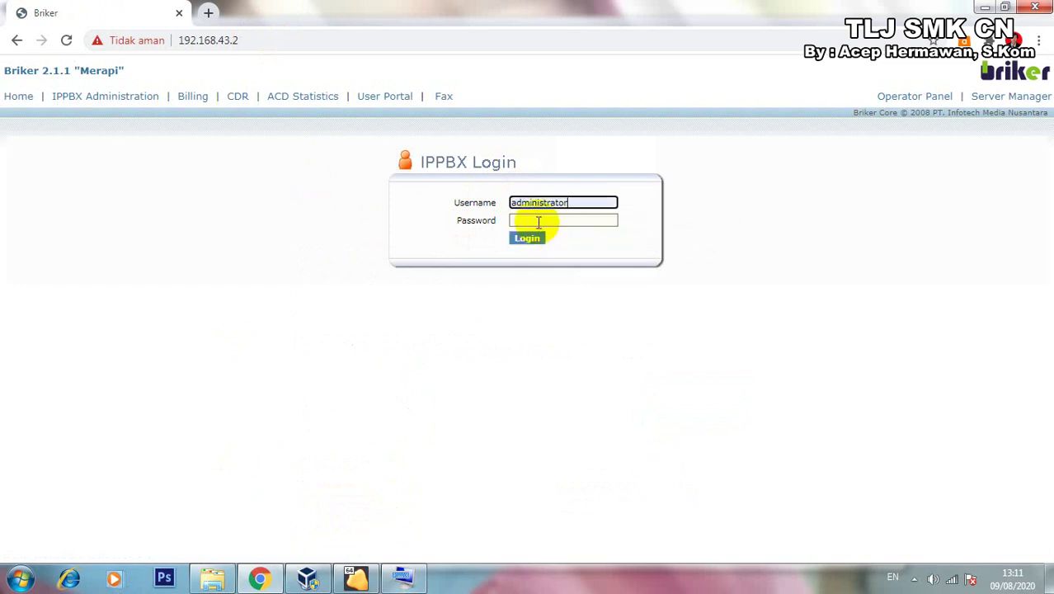
pyautogui.click(535, 219)
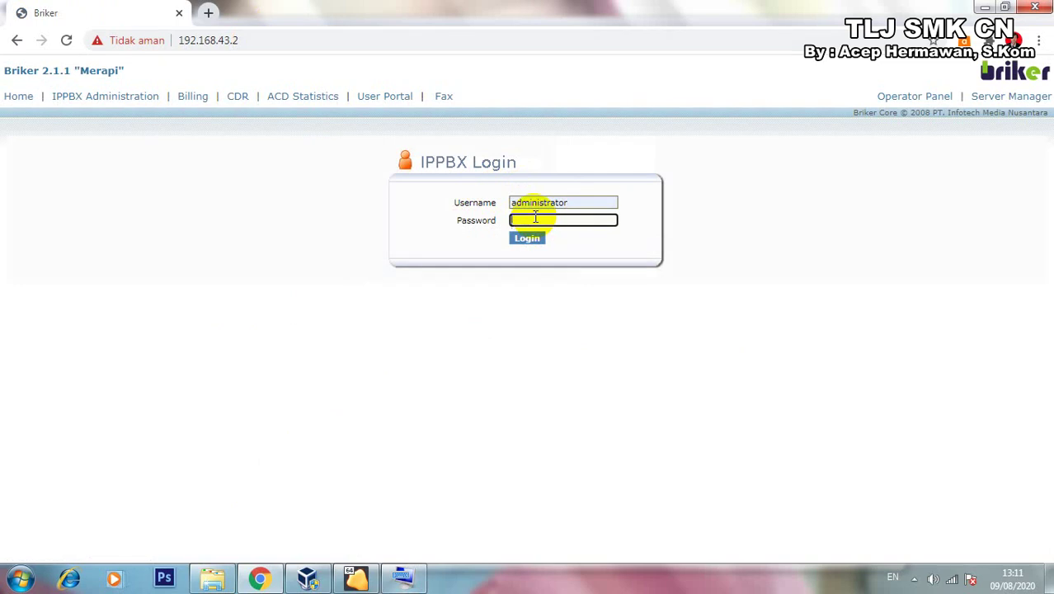
pyautogui.write('admin1')
pyautogui.press('Return')
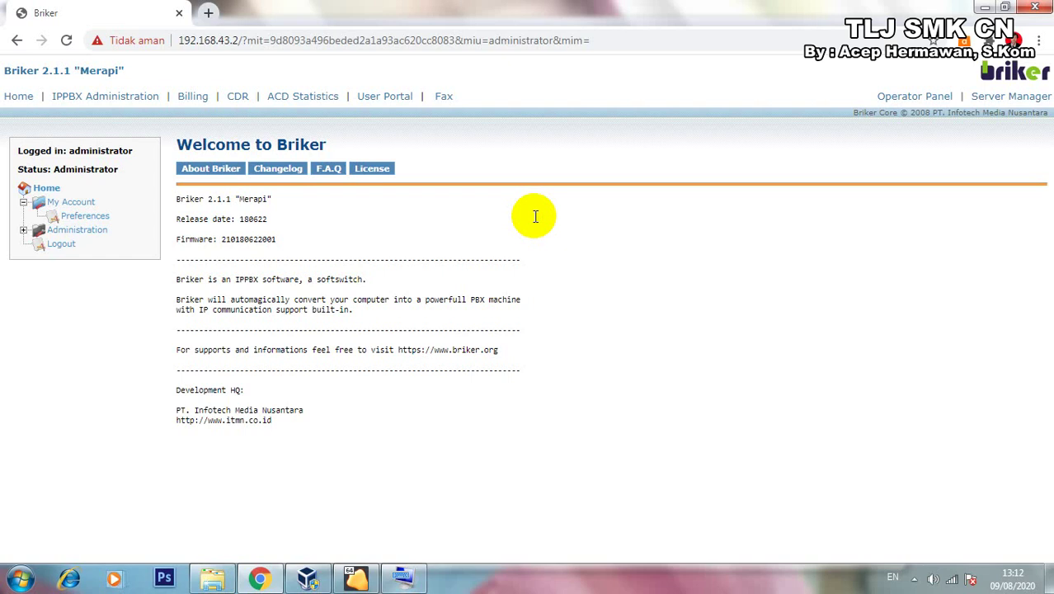
# Go to IPPBX Administration and open the Extensions page.
pyautogui.click(100, 107)
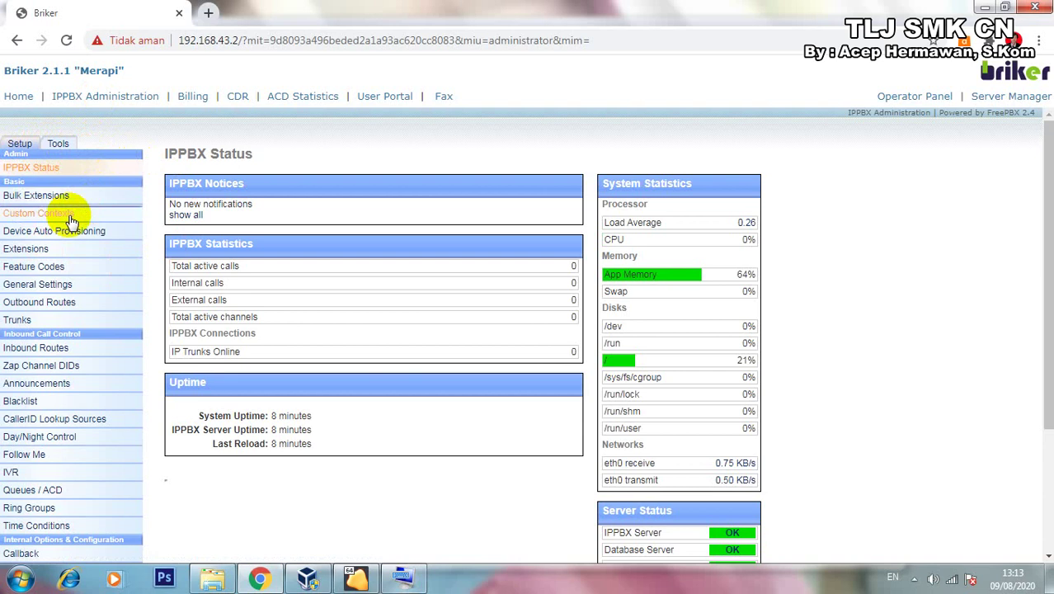
pyautogui.click(33, 255)
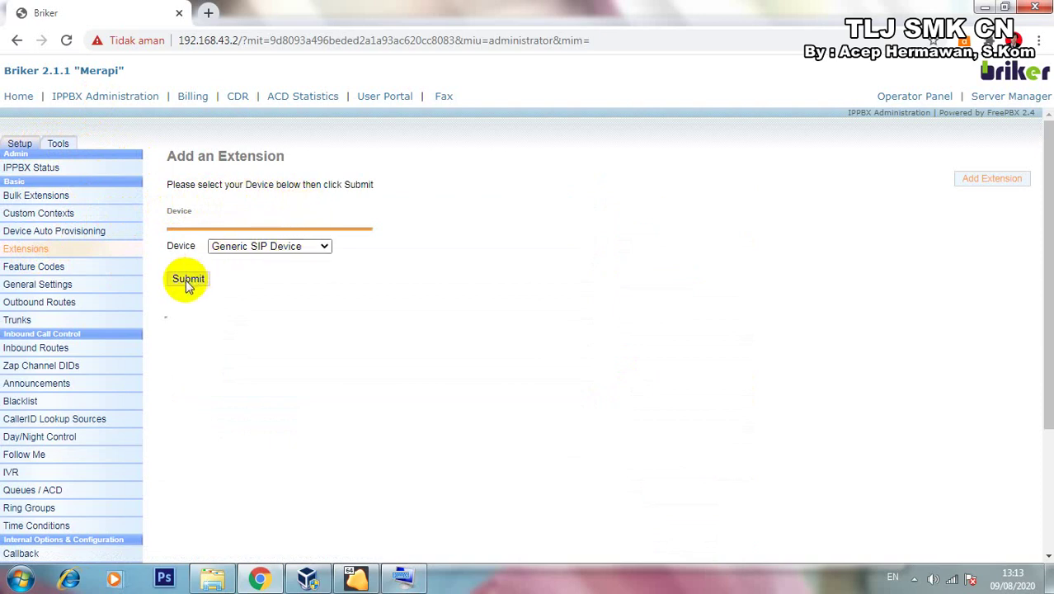
# Pick Generic SIP Device and enter extension 1001 with display name user1.
pyautogui.click(325, 252)
pyautogui.click(277, 261)
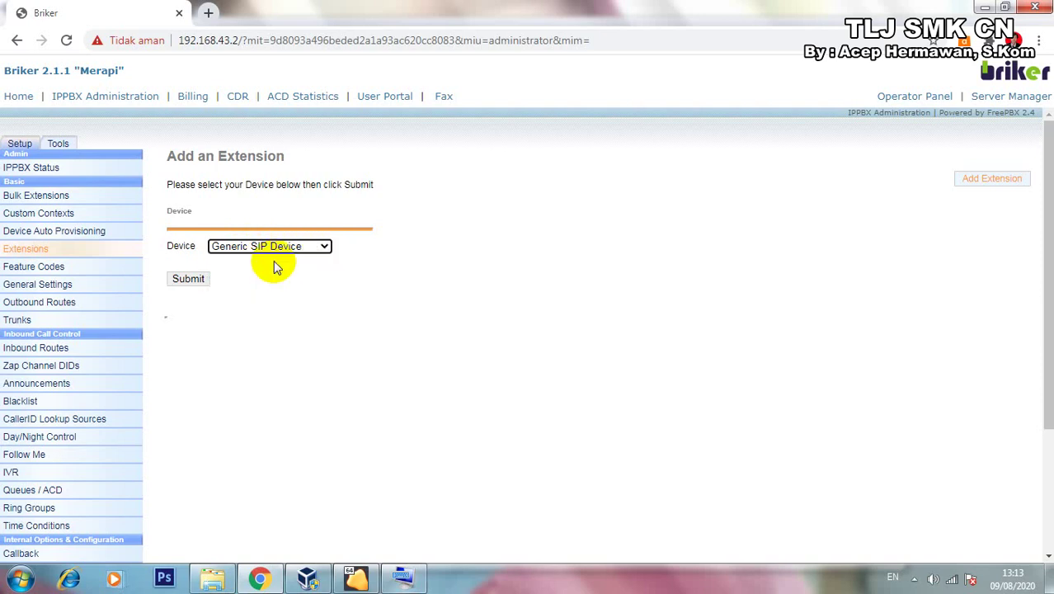
pyautogui.click(188, 281)
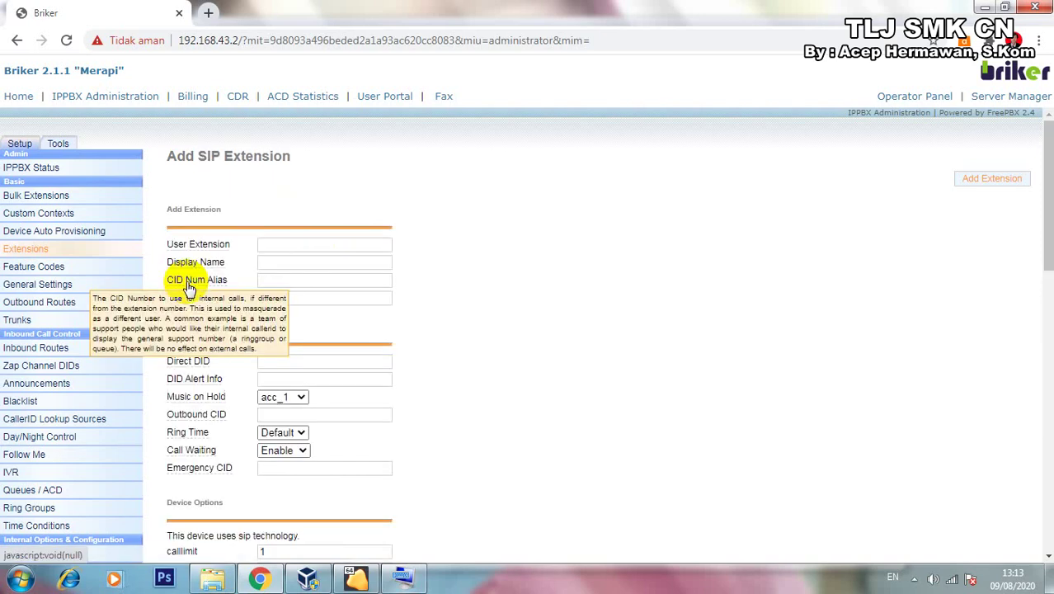
pyautogui.click(323, 244)
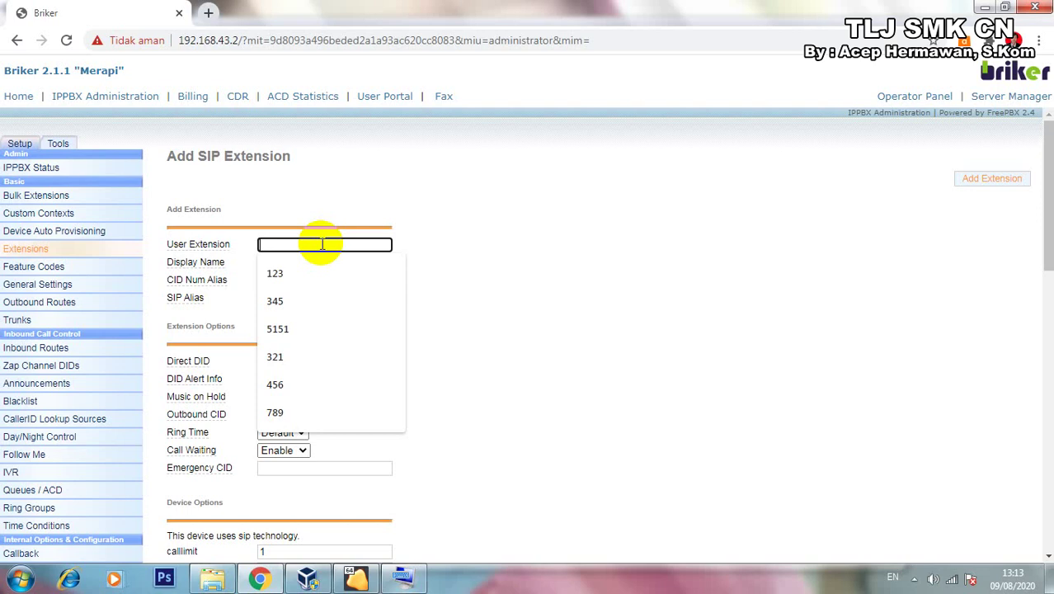
pyautogui.write('1001')
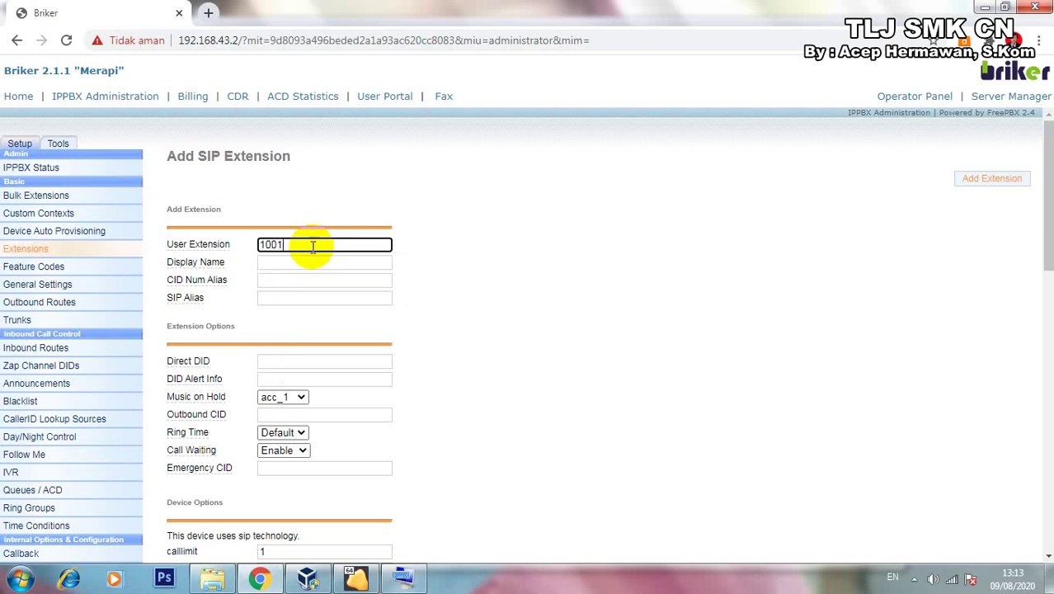
pyautogui.click(299, 262)
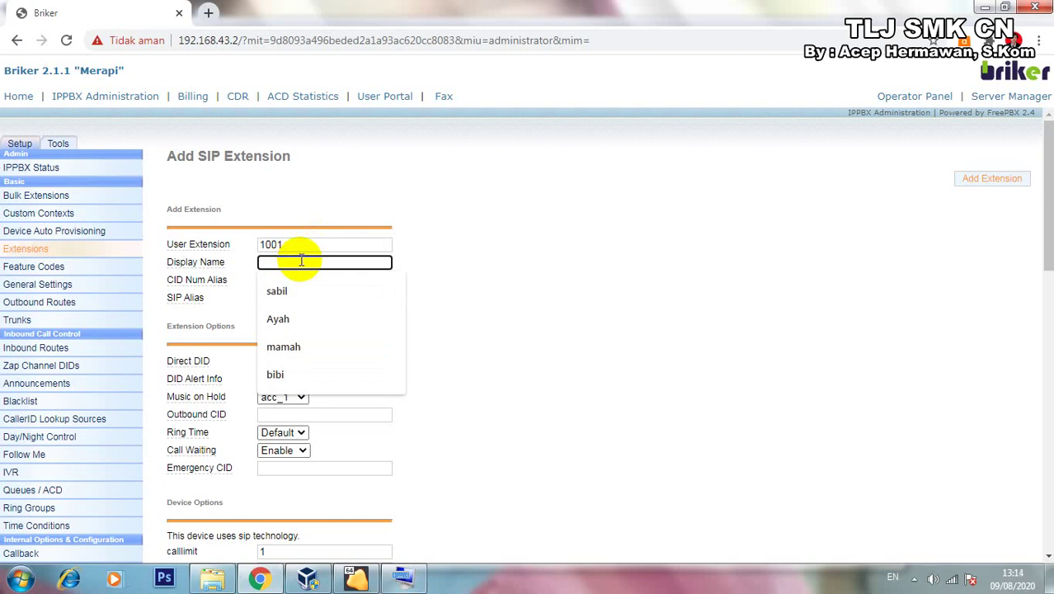
pyautogui.write('u')
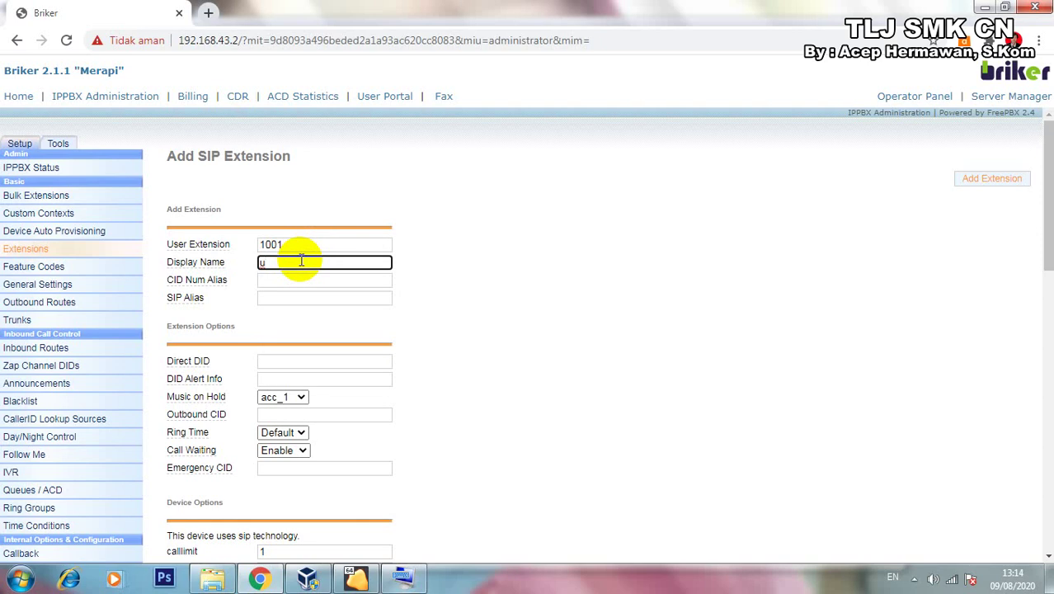
pyautogui.write('ser1')
# Set account code 1001 and the extension secret, then submit extension 1001.
pyautogui.scroll(-3, 332, 295)
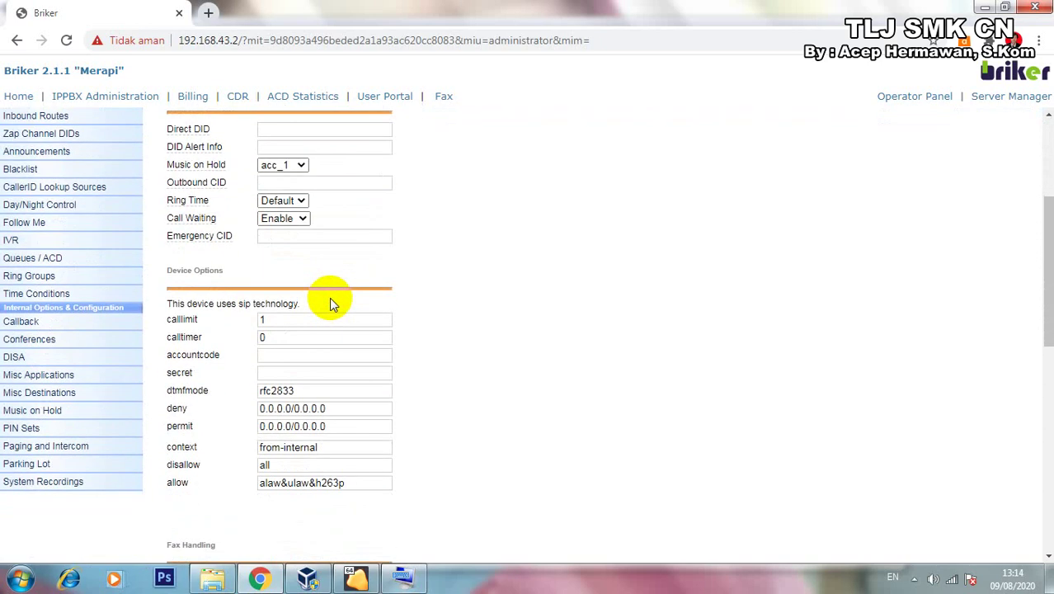
pyautogui.scroll(-1, 330, 302)
pyautogui.click(283, 281)
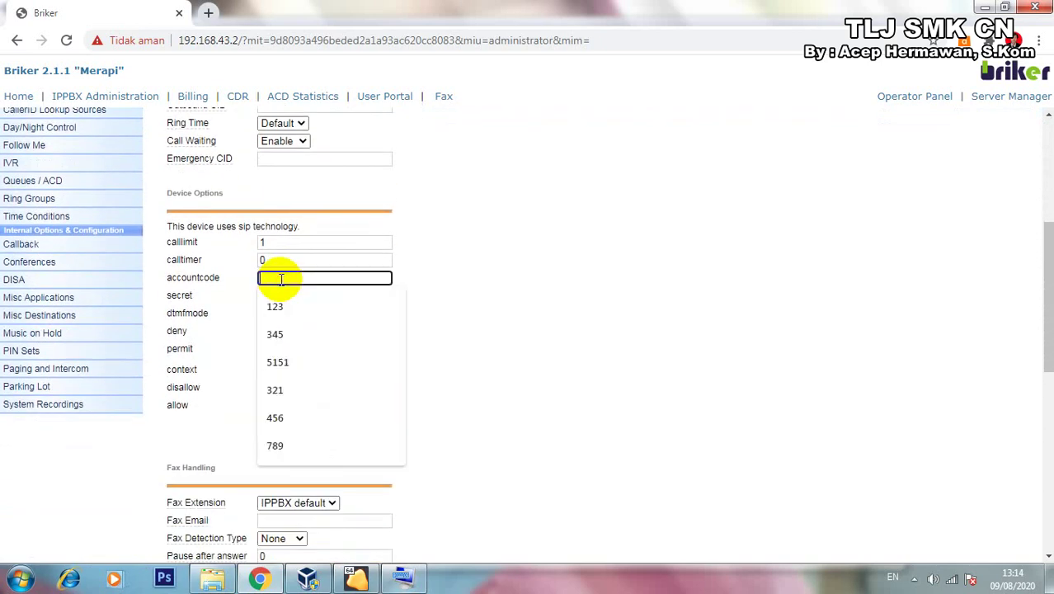
pyautogui.write('1001')
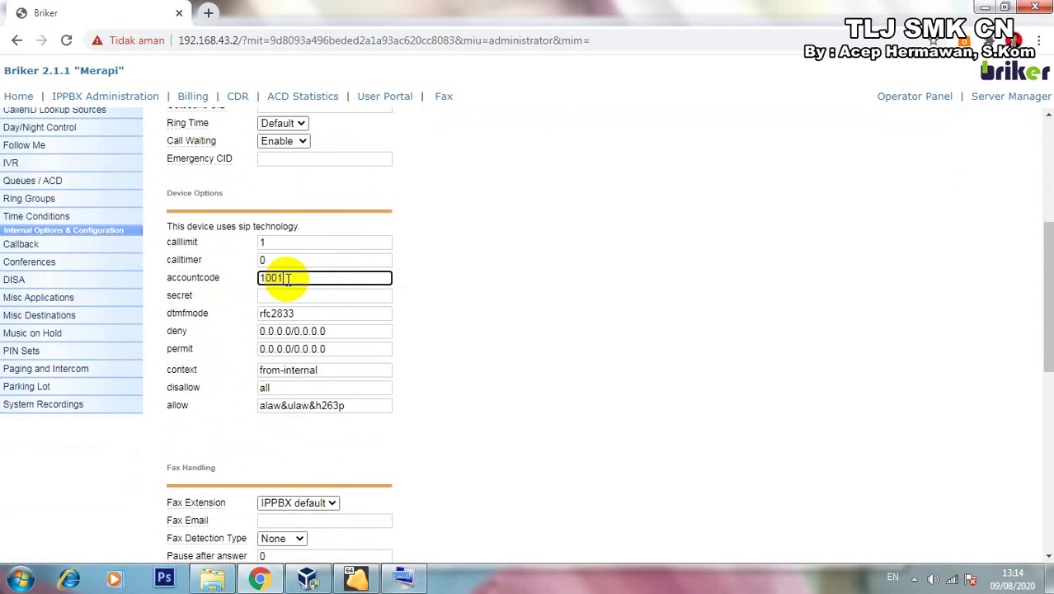
pyautogui.click(283, 295)
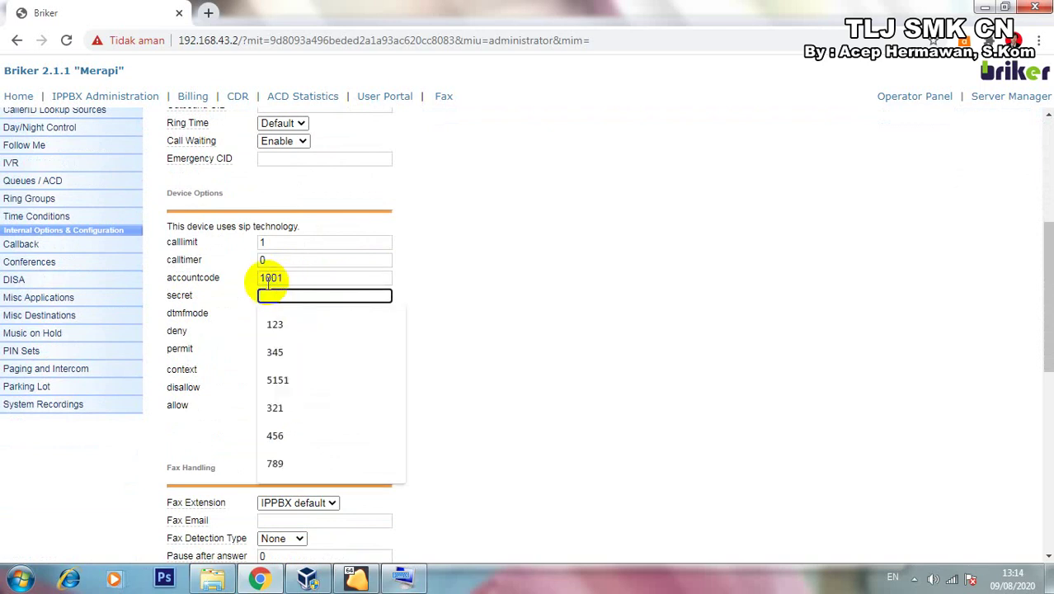
pyautogui.write('1001')
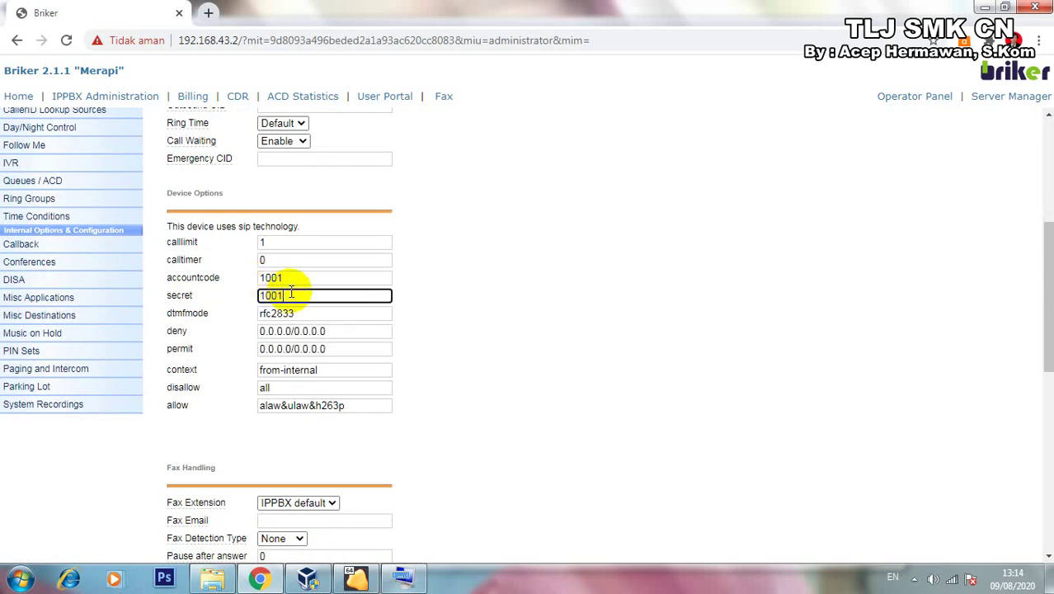
pyautogui.scroll(-3, 294, 293)
pyautogui.scroll(-5, 302, 308)
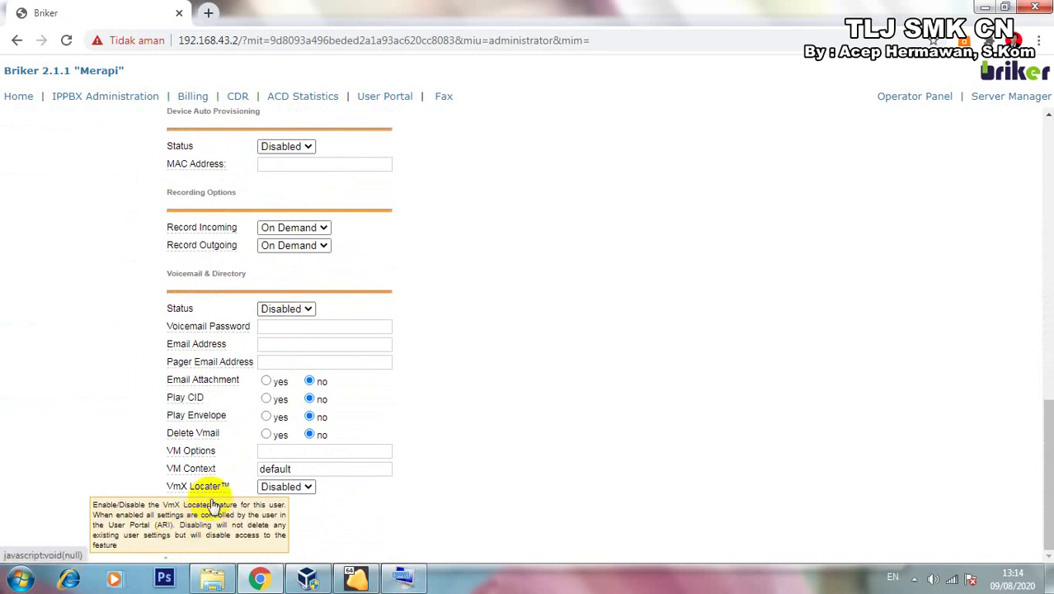
pyautogui.click(189, 521)
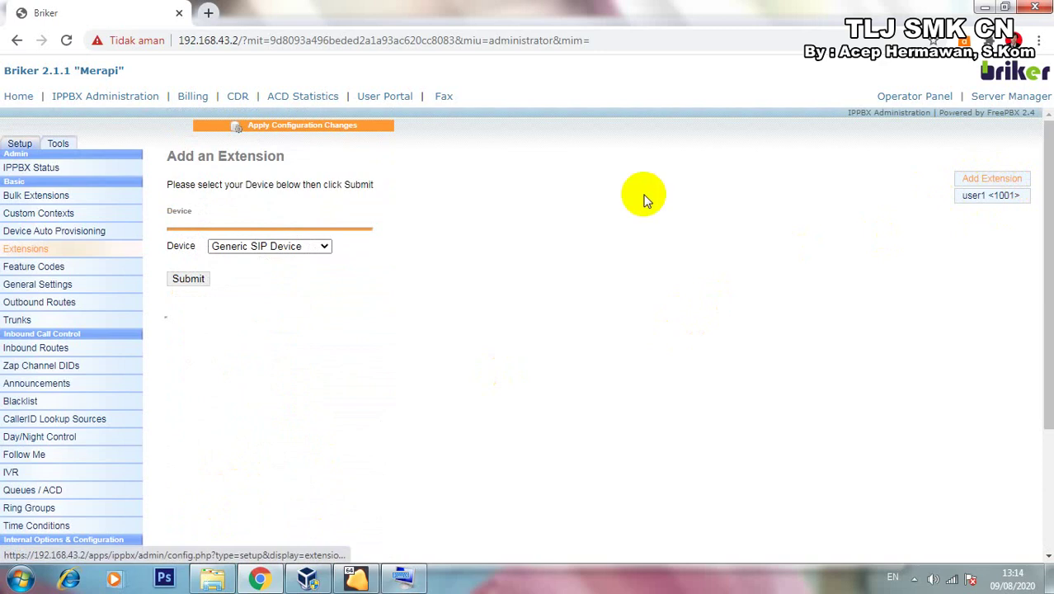
pyautogui.click(185, 278)
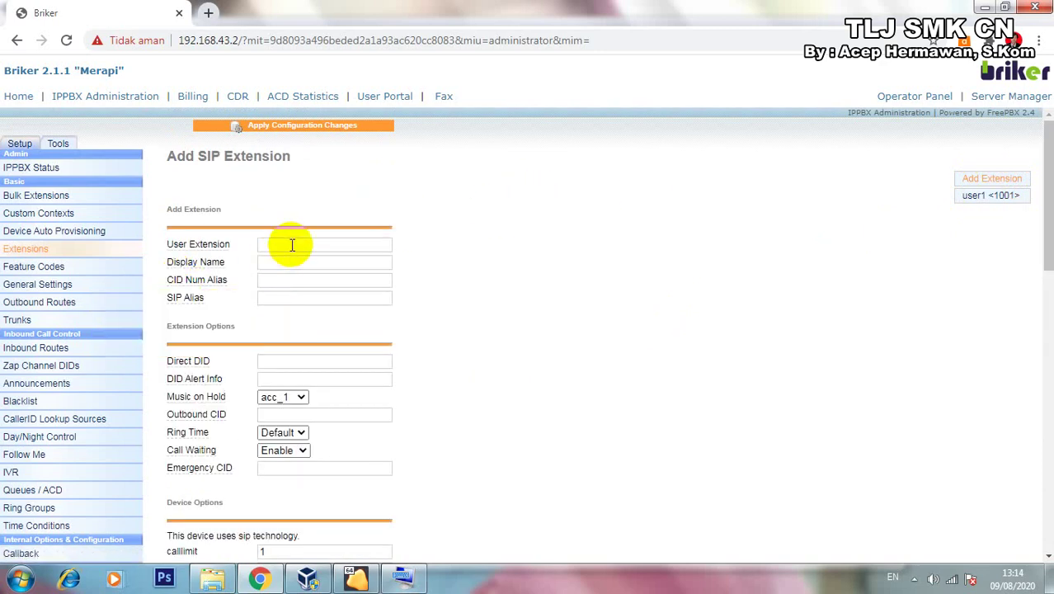
# Enter extension number 1002 with display name user2.
pyautogui.click(292, 245)
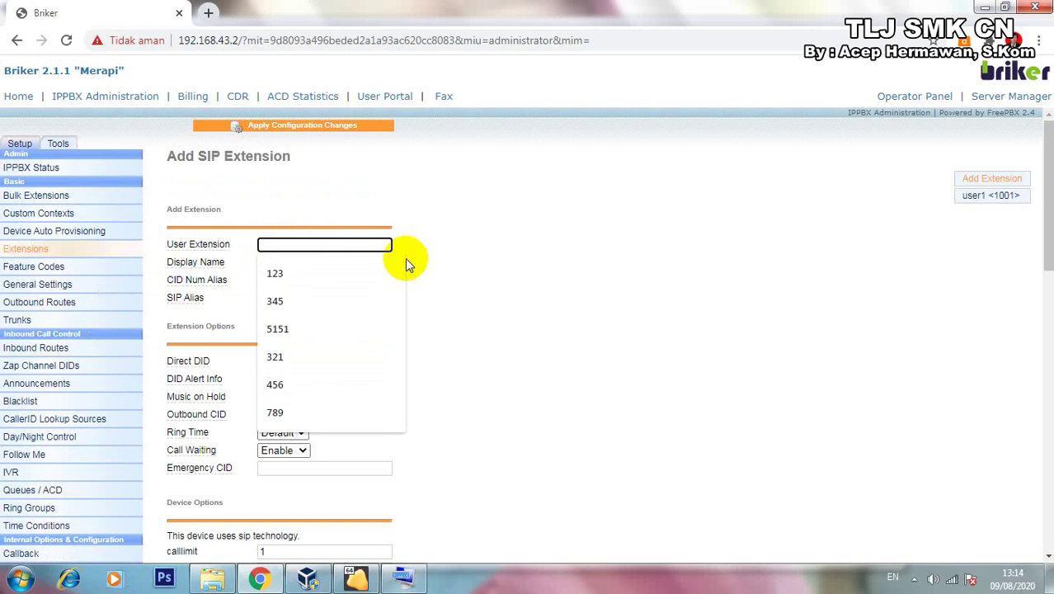
pyautogui.write('10')
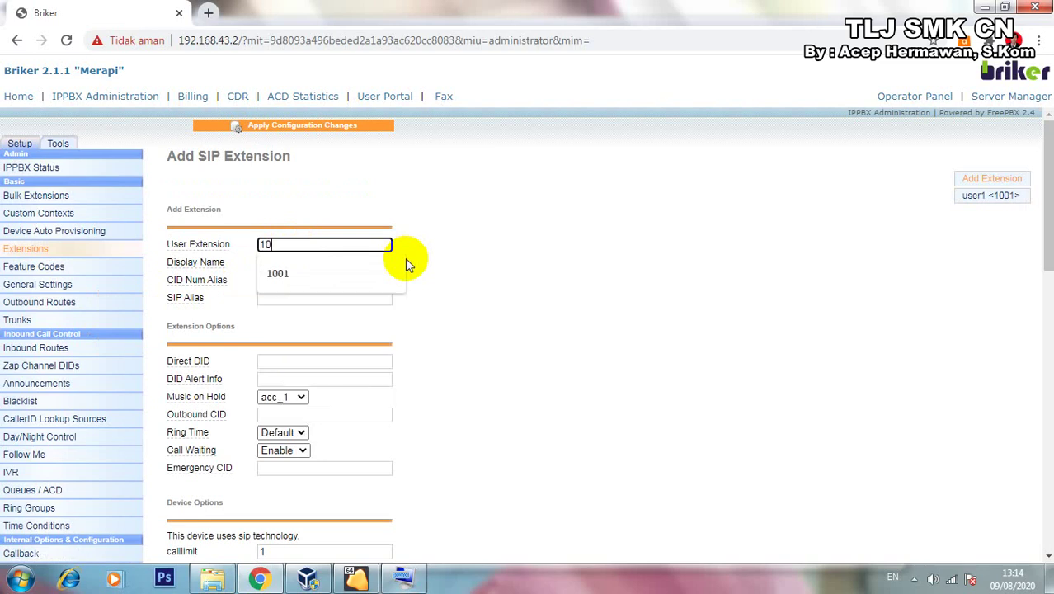
pyautogui.write('02')
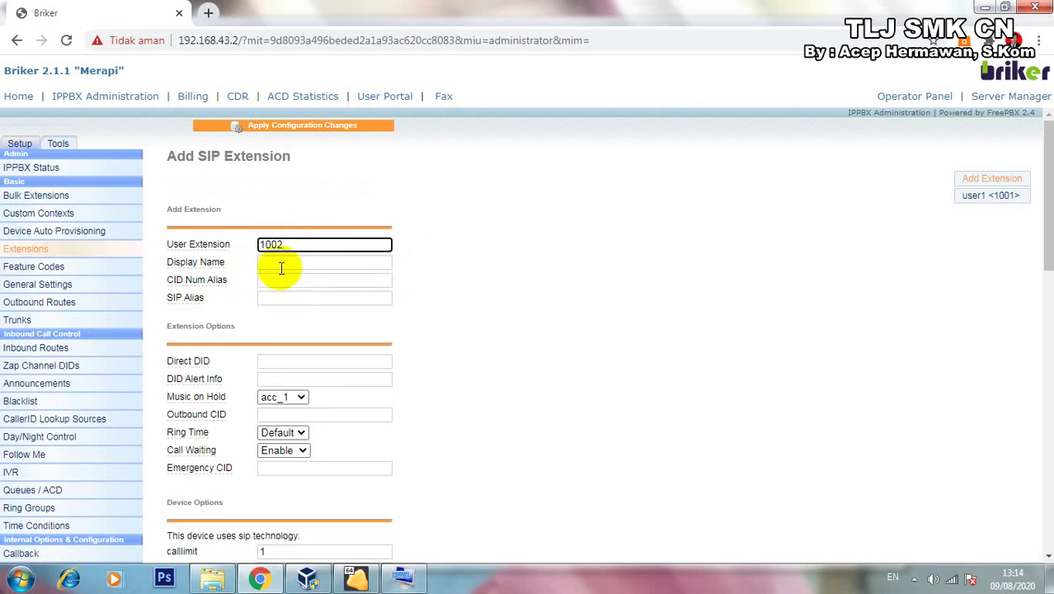
pyautogui.click(281, 263)
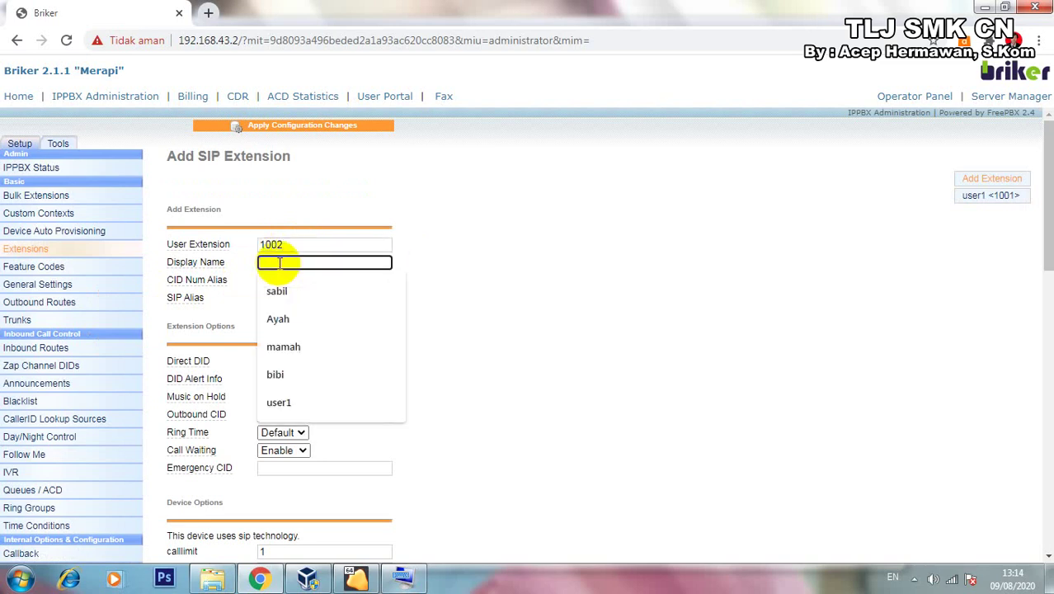
pyautogui.write('user')
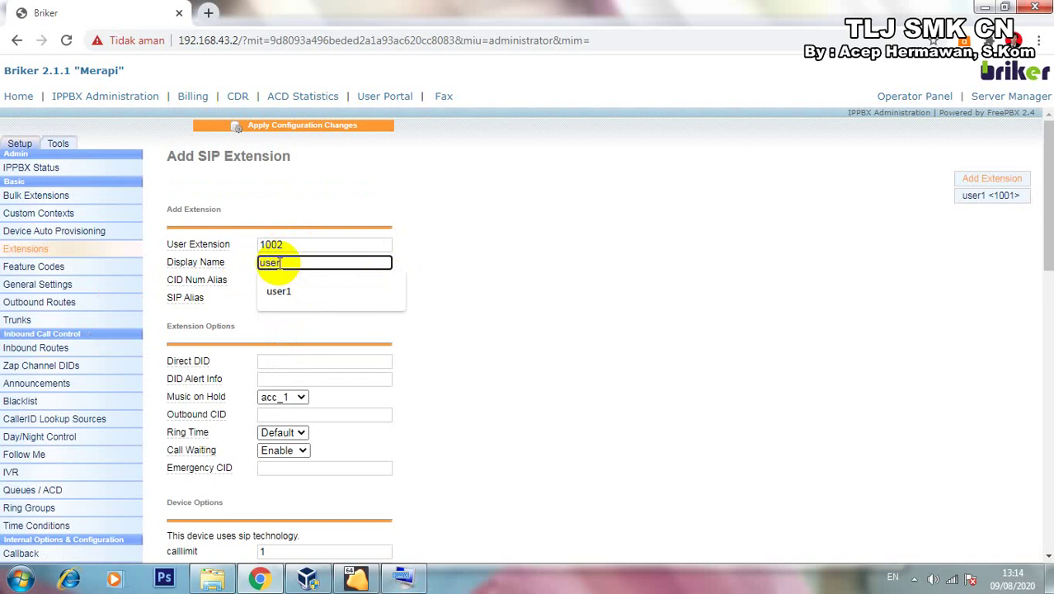
pyautogui.write('2')
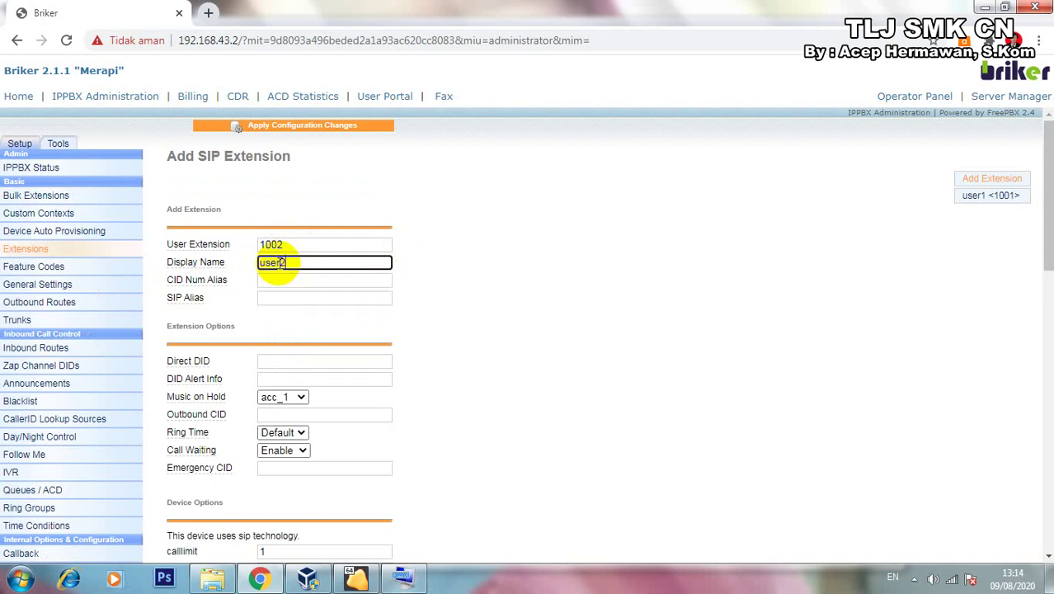
# Set account code 1002 and the secret field, then submit extension 1002.
pyautogui.scroll(-1, 278, 288)
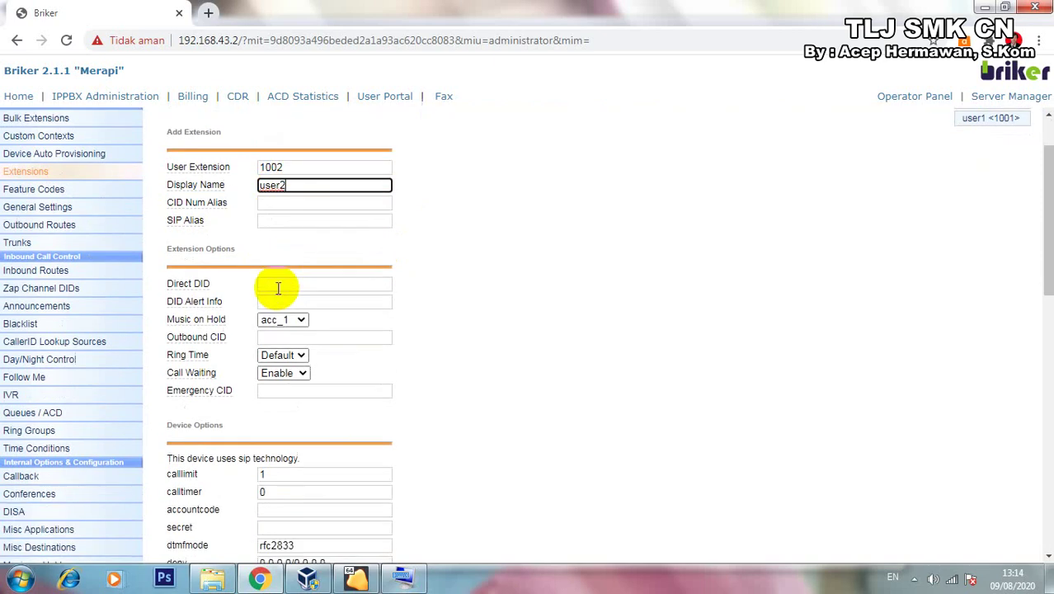
pyautogui.scroll(-1, 278, 288)
pyautogui.scroll(-1, 283, 330)
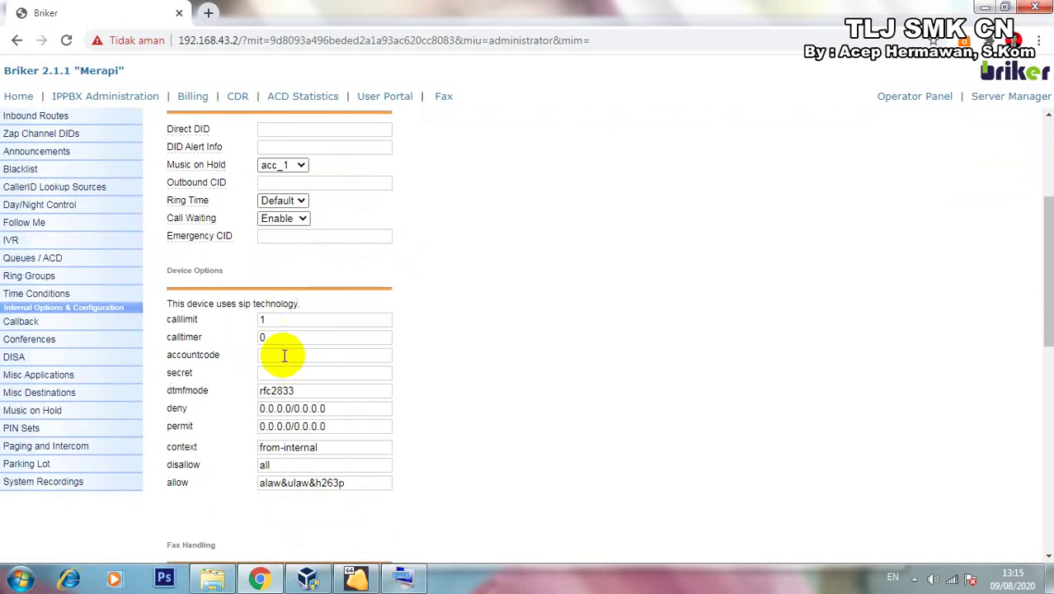
pyautogui.click(284, 354)
pyautogui.write('100')
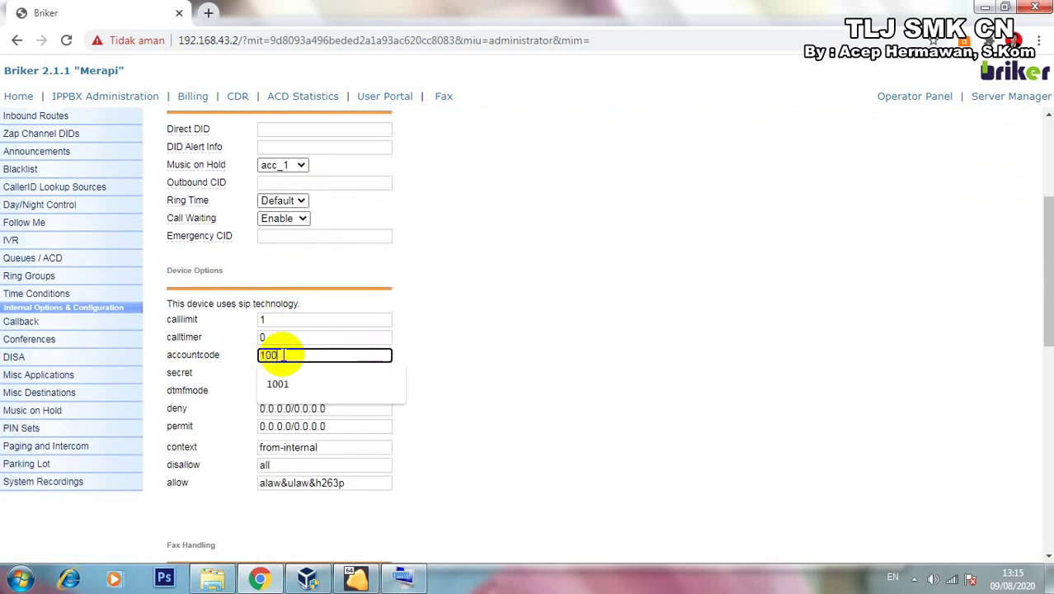
pyautogui.write('2')
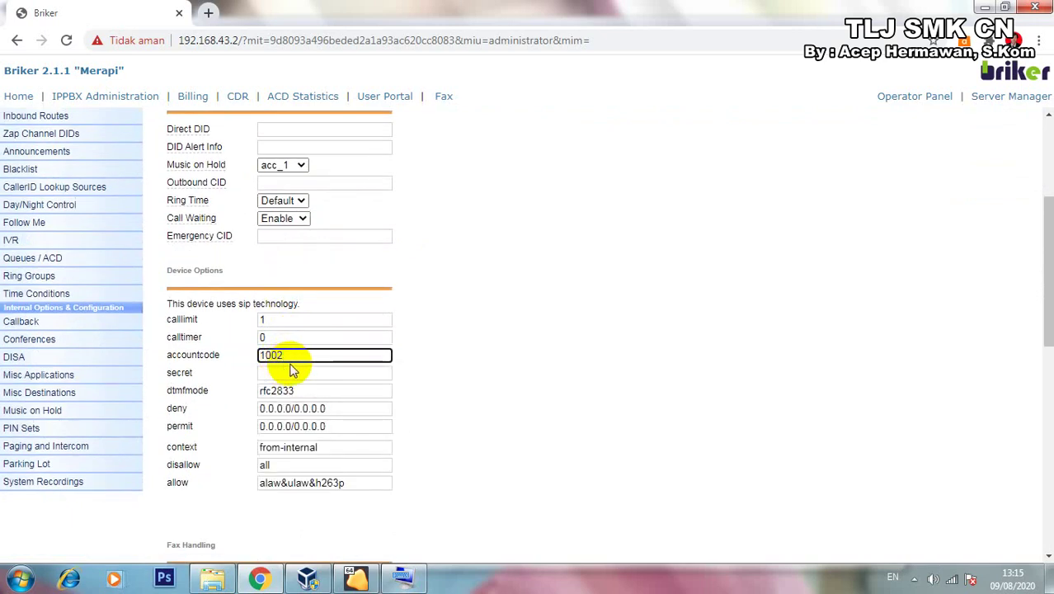
pyautogui.click(294, 371)
pyautogui.write('1002')
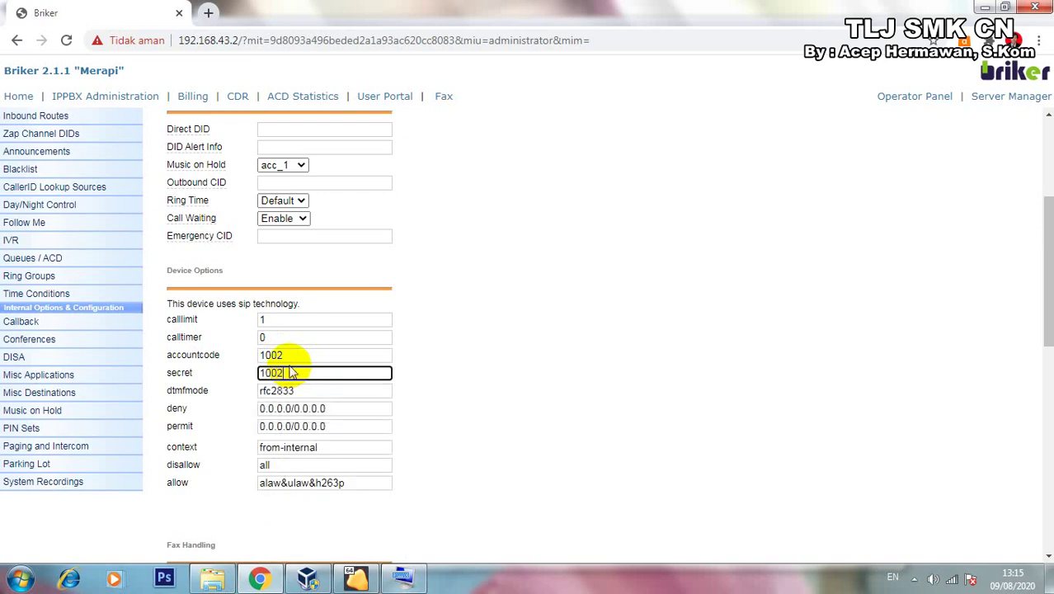
pyautogui.scroll(-4, 289, 372)
pyautogui.scroll(-4, 242, 474)
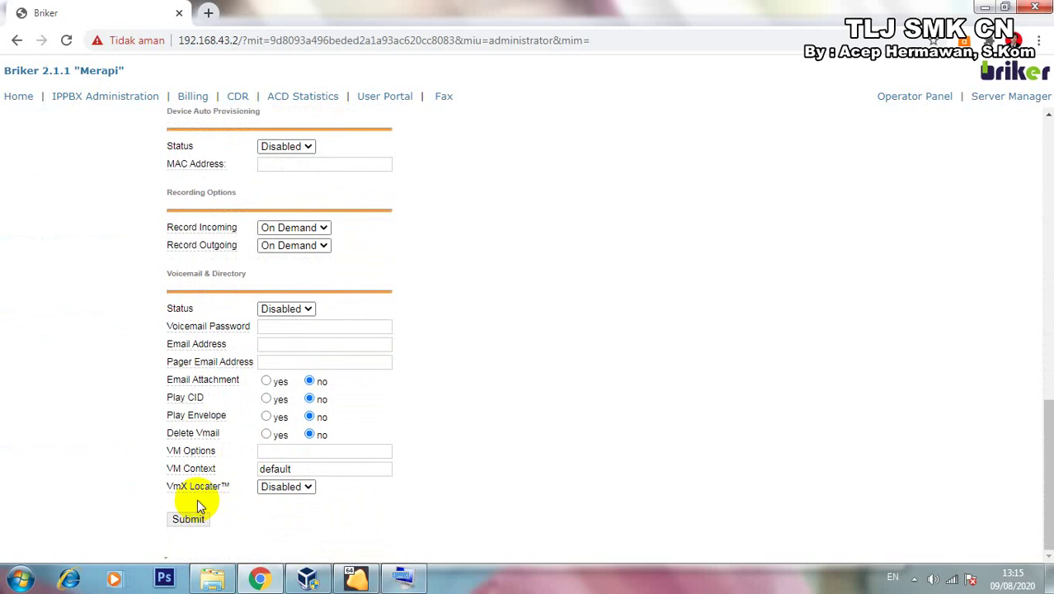
pyautogui.click(188, 524)
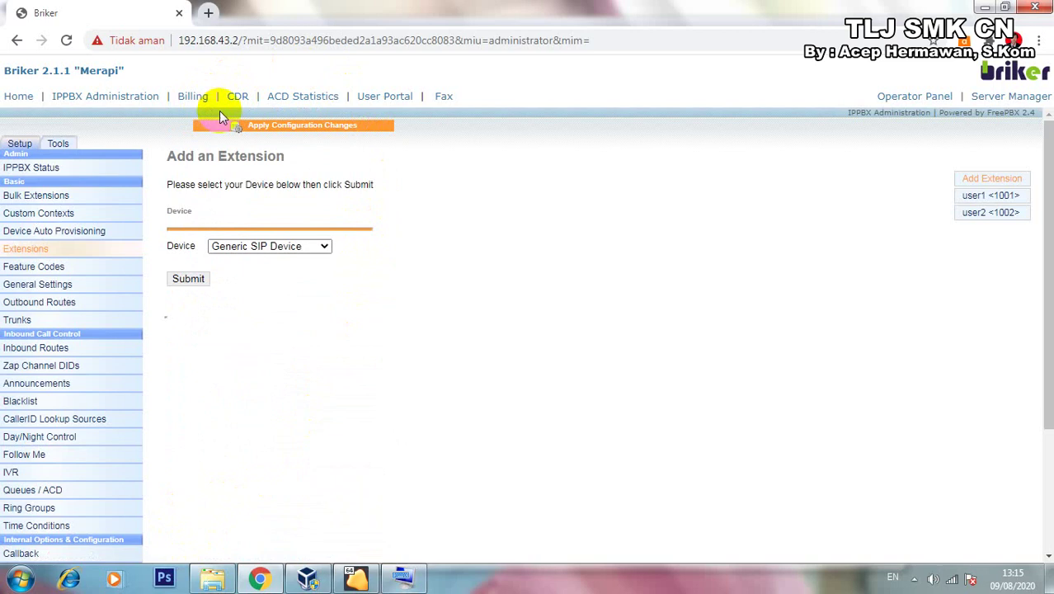
# Apply the pending configuration changes and reload the PBX so extensions 1001 and 1002 go live.
pyautogui.click(281, 130)
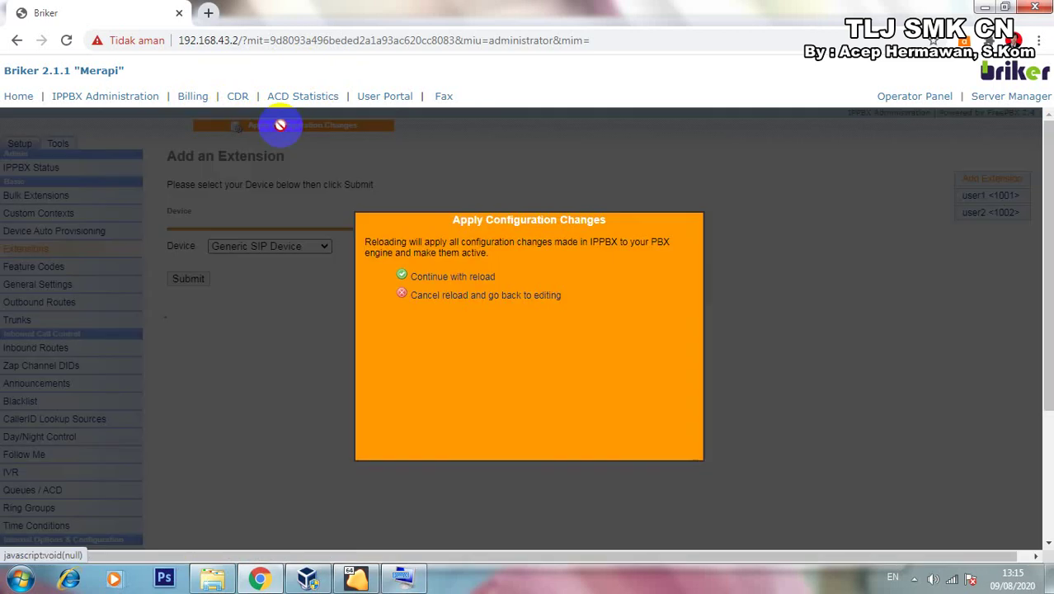
pyautogui.click(438, 281)
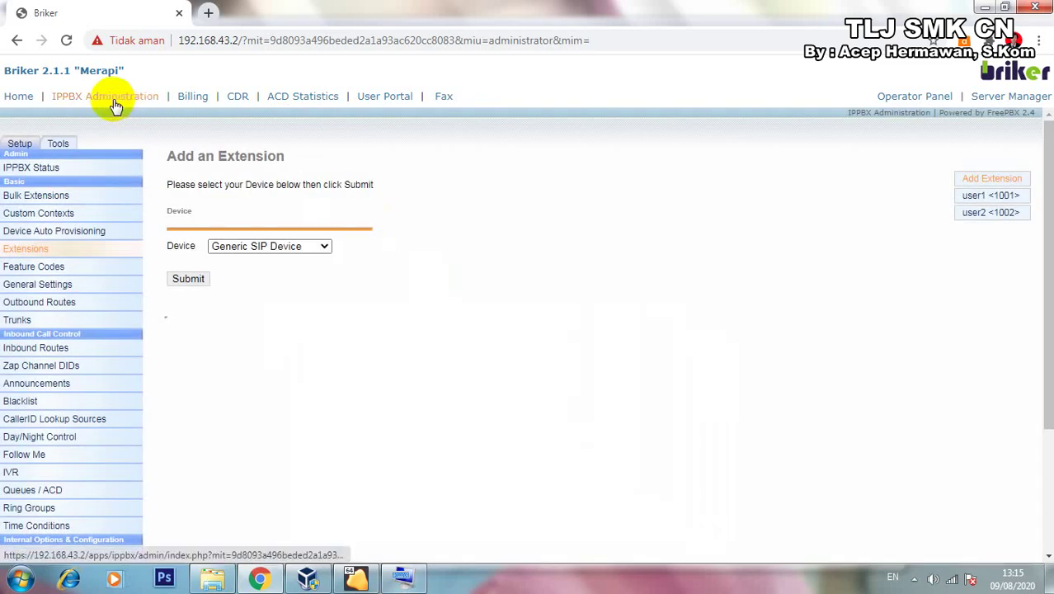
# Show the IPPBX Status page with the weak-secrets notice and server status.
pyautogui.click(32, 169)
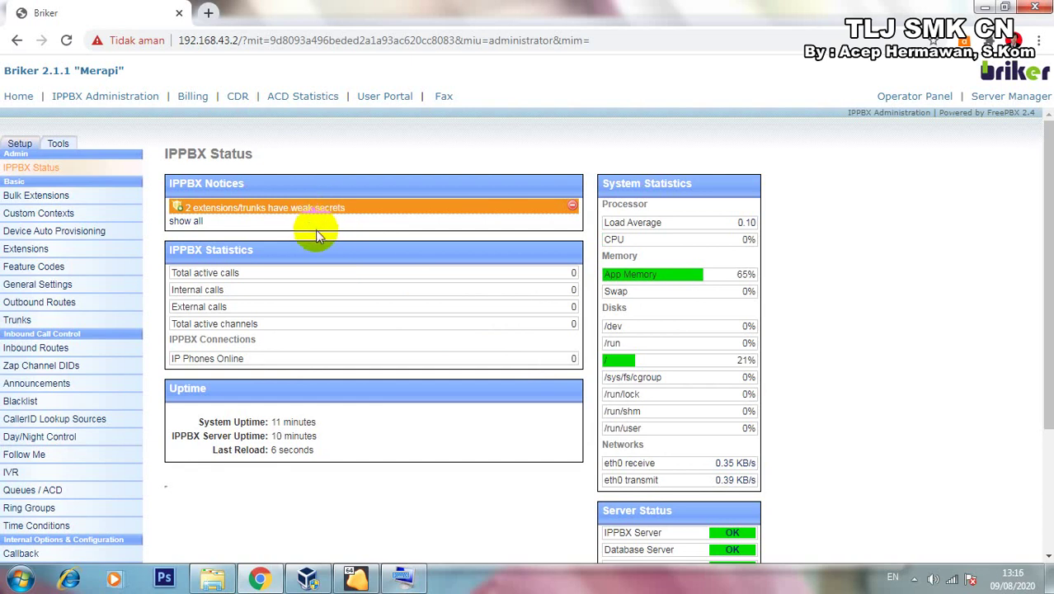
# Return to the Extensions page listing user1 <1001> and user2 <1002>.
pyautogui.click(37, 248)
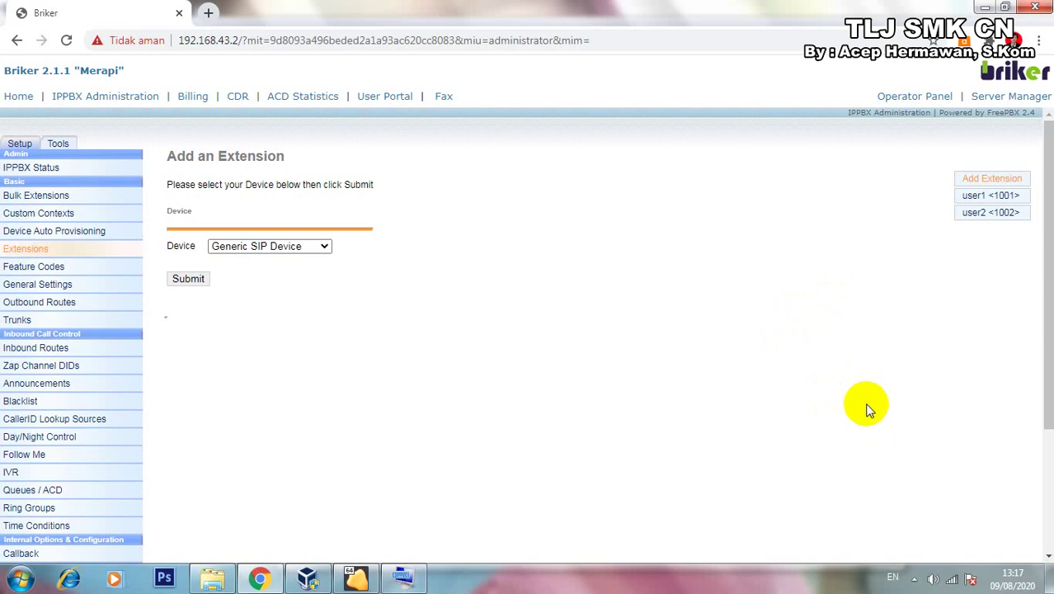
# Reveal the hidden system icons in the Windows taskbar tray.
pyautogui.click(914, 579)
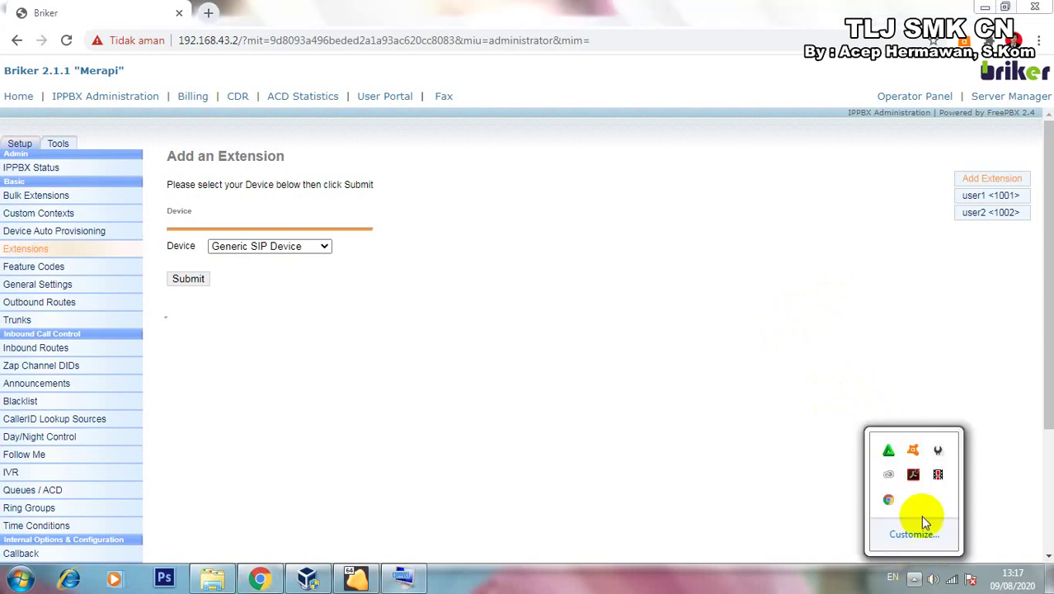